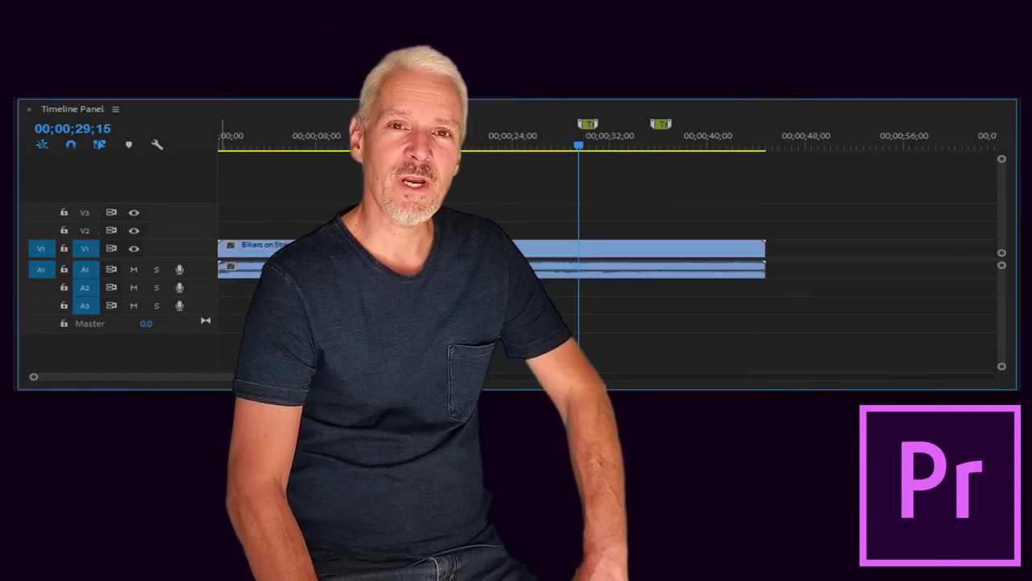
Increase the height of video track V1 and delete the empty video and audio tracks from the sequence
{"action": "left_click_drag", "start_coordinate": [134, 226], "coordinate": [759, 270]}
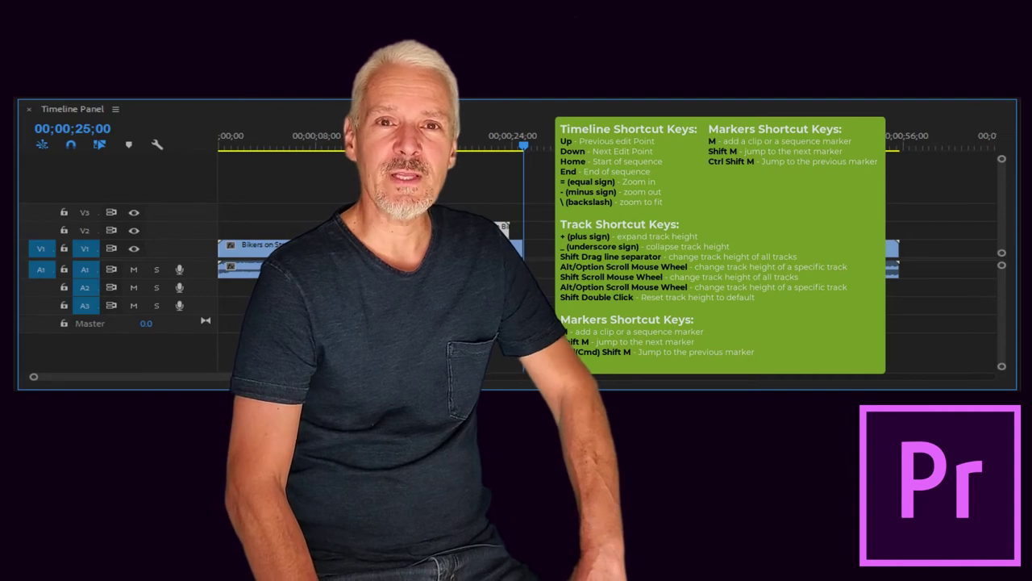
{"action": "scroll", "coordinate": [179, 230], "scroll_direction": "up", "scroll_amount": 3}
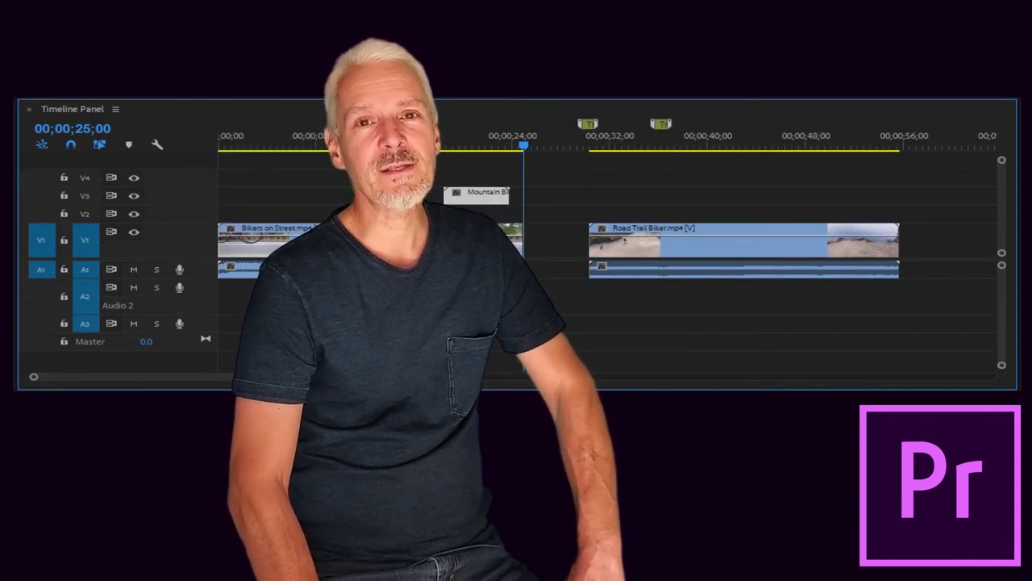
{"action": "right_click", "coordinate": [182, 221]}
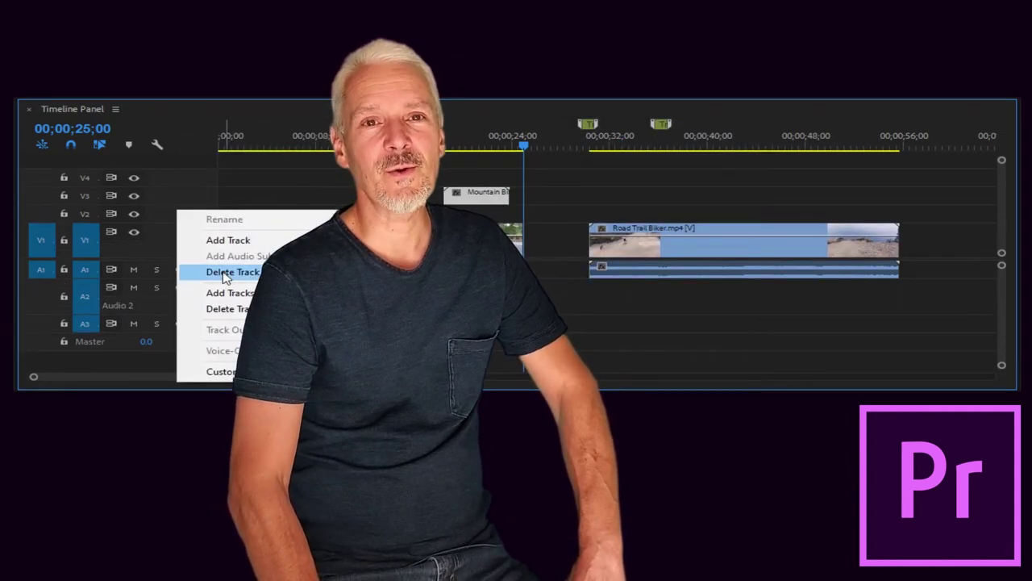
{"action": "left_click", "coordinate": [231, 305]}
{"action": "left_click", "coordinate": [459, 162]}
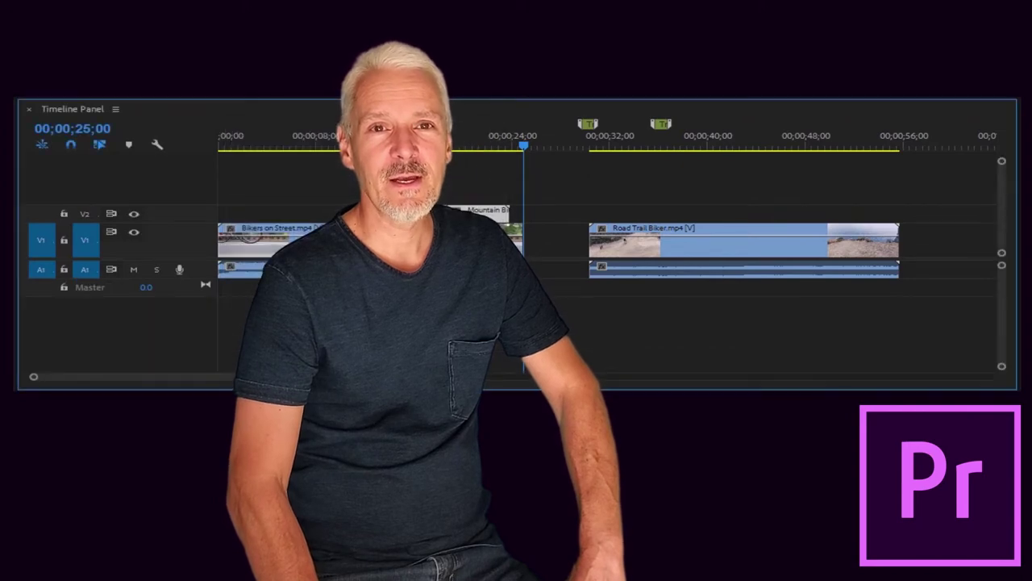
Toggle video track V1's output off and back on, hide V2, and mute and solo audio track A1
{"action": "left_click", "coordinate": [134, 231]}
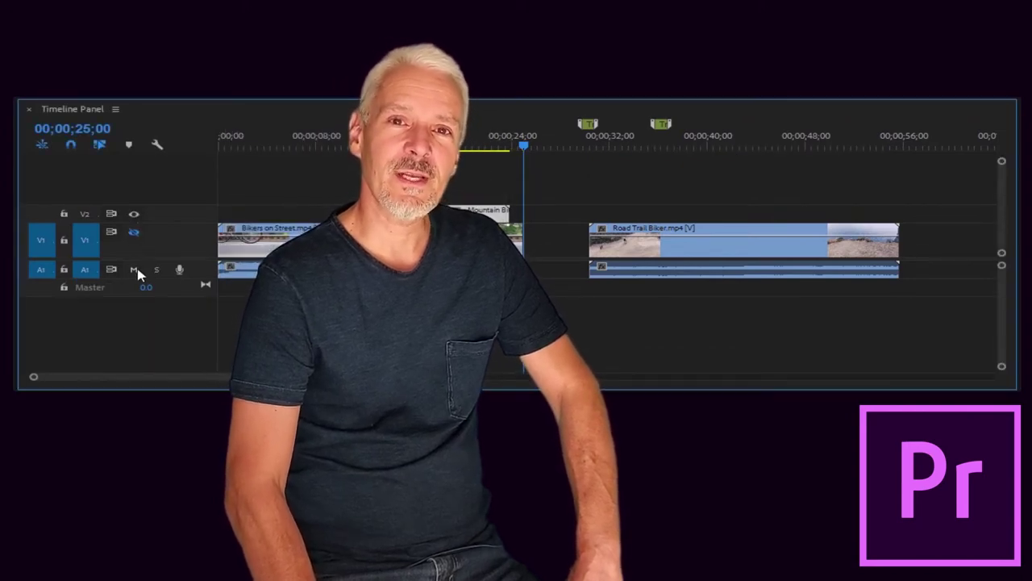
{"action": "left_click", "coordinate": [135, 271]}
{"action": "left_click", "coordinate": [157, 269]}
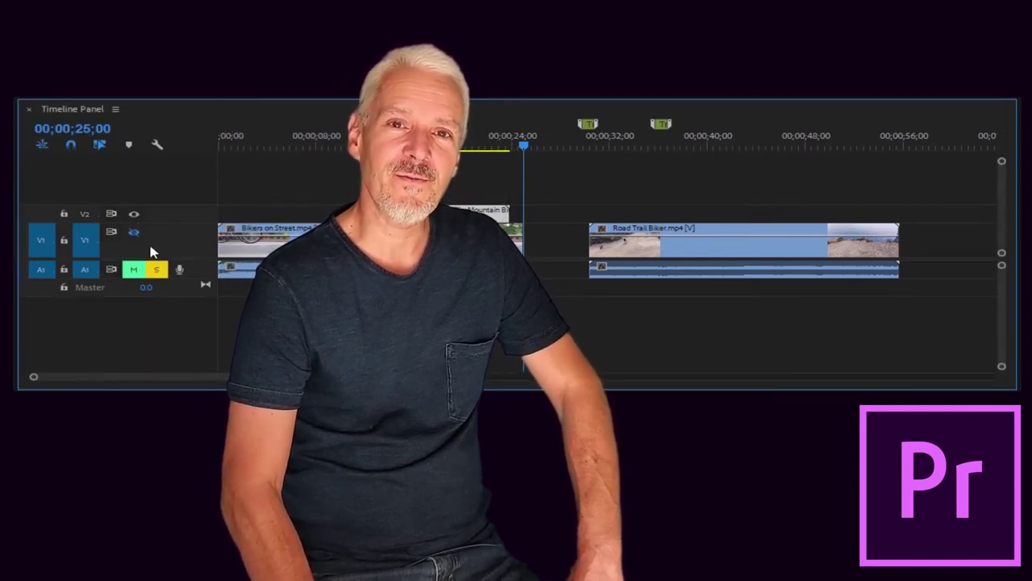
{"action": "left_click", "coordinate": [135, 233]}
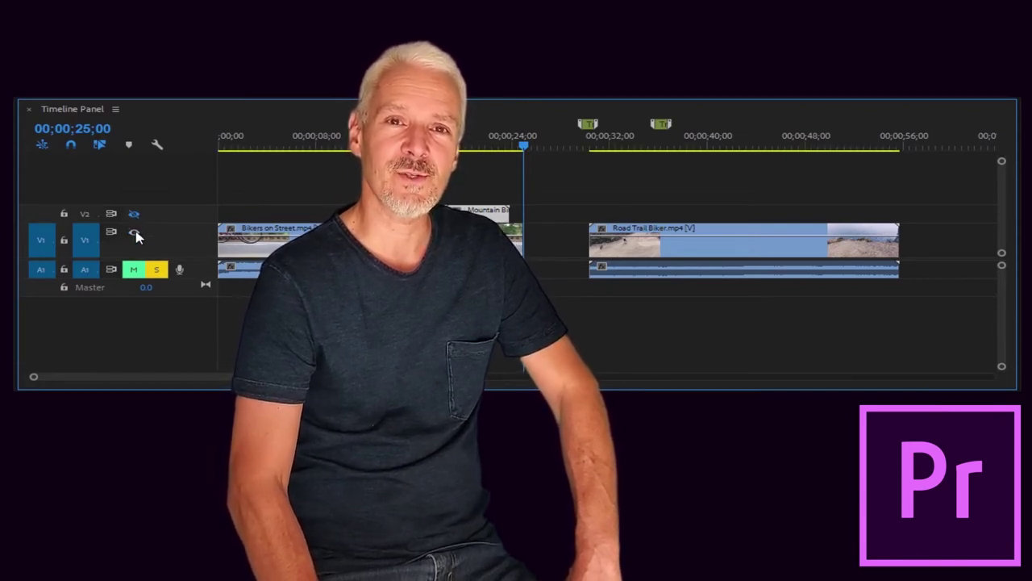
Add a clip marker named "Clip Marker" to the Road Trail Biker.mp4 clip at 00;00;43;10
{"action": "left_click_drag", "start_coordinate": [523, 145], "coordinate": [749, 154]}
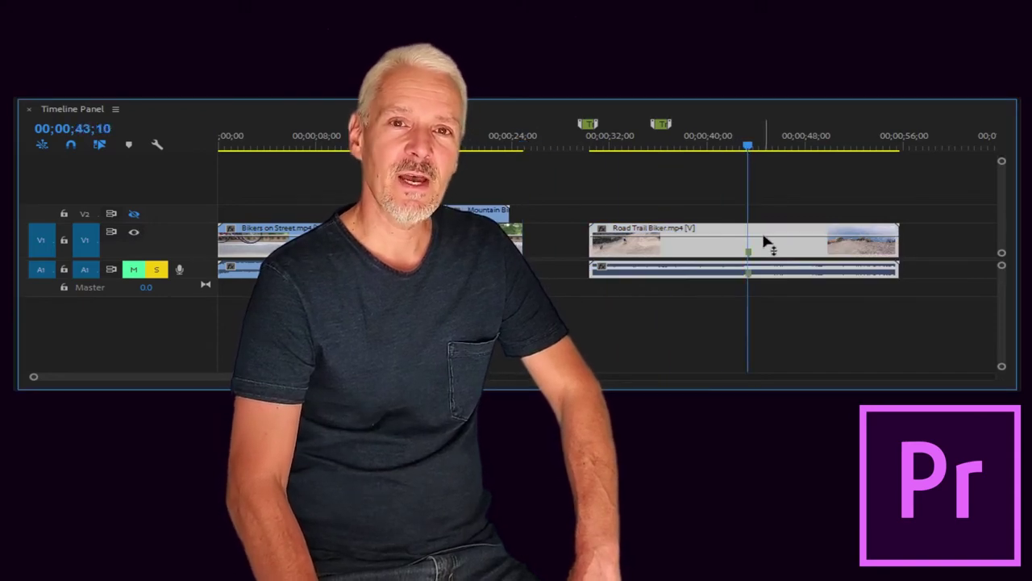
{"action": "double_click", "coordinate": [749, 252]}
{"action": "type", "text": "Clip Marker"}
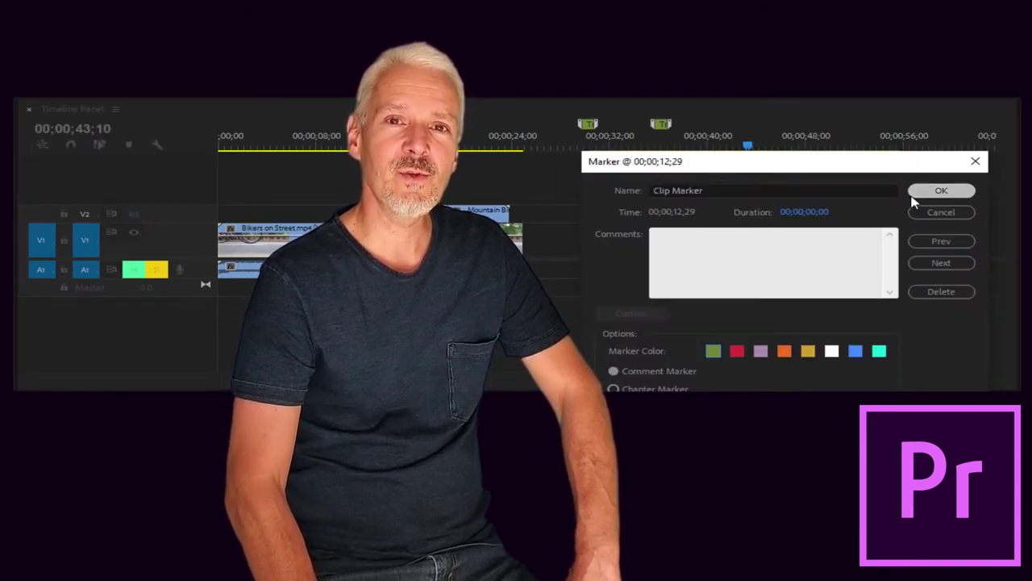
{"action": "left_click", "coordinate": [931, 192]}
Add a sequence marker named "Sequence Marker" at 00;00;45;27
{"action": "left_click", "coordinate": [780, 145]}
{"action": "type", "text": "m"}
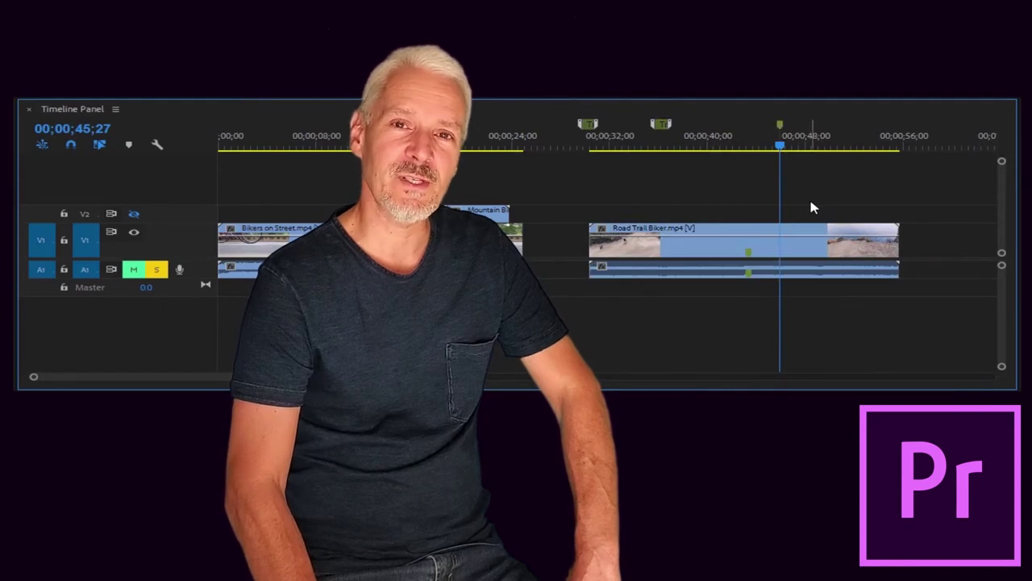
{"action": "type", "text": "mSequence Marker"}
{"action": "key", "text": "Return"}
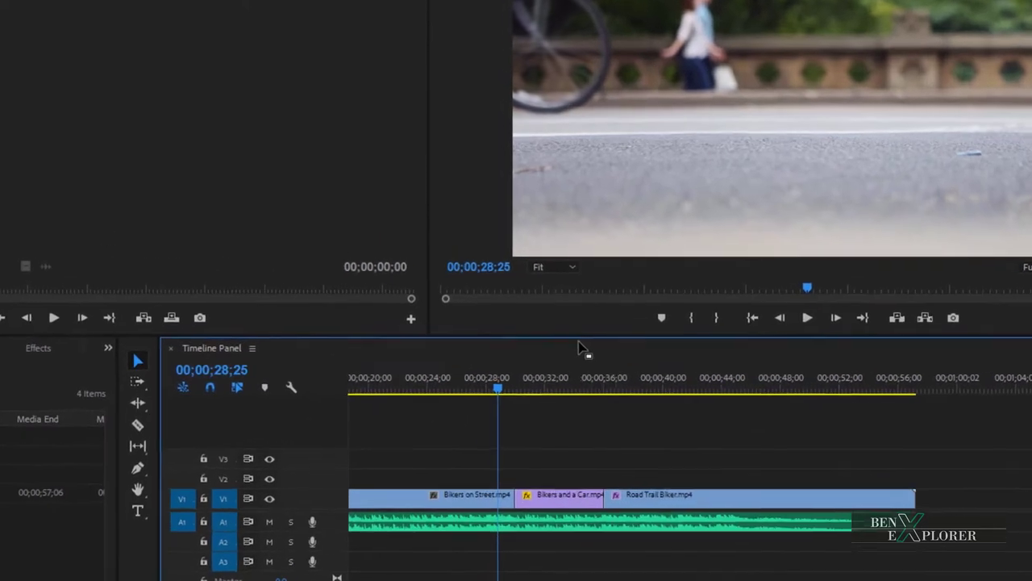
Make the Timeline Panel taller and move the playhead from the sequence start to the next edit point at 00;00;30;00
{"action": "left_click_drag", "start_coordinate": [581, 339], "coordinate": [566, 176]}
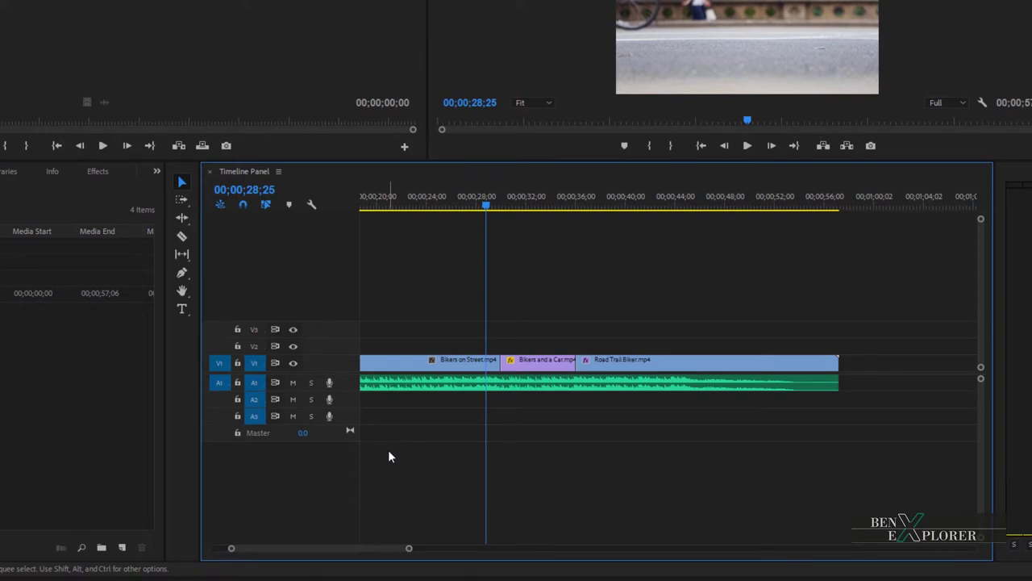
{"action": "key", "text": "Up"}
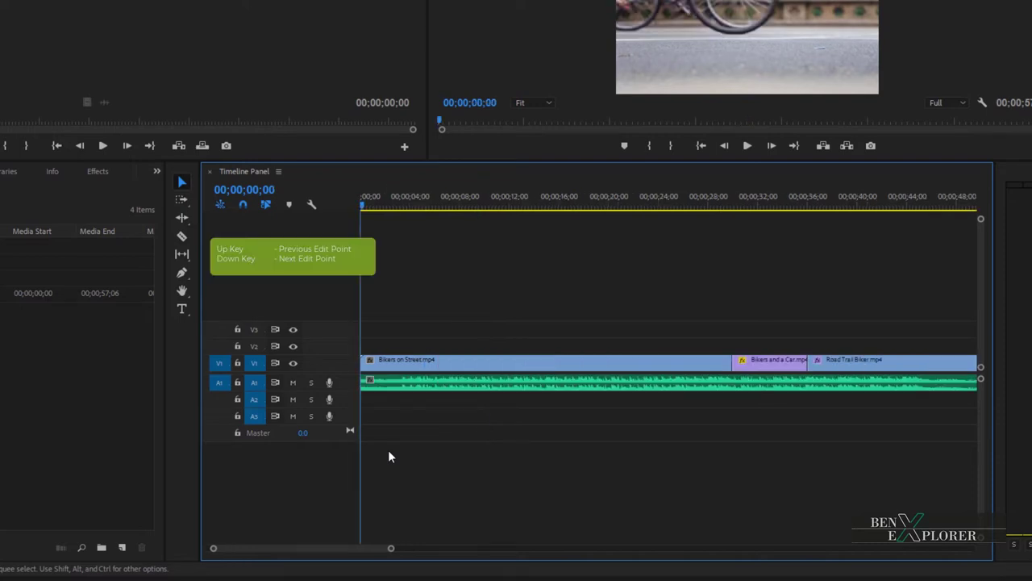
{"action": "key", "text": "Down"}
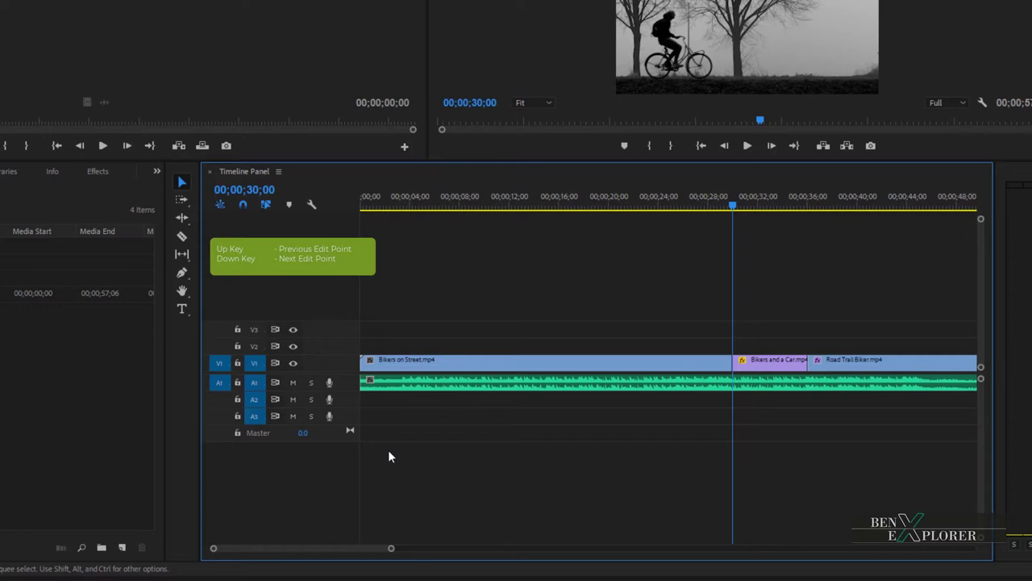
{"action": "key", "text": "minus"}
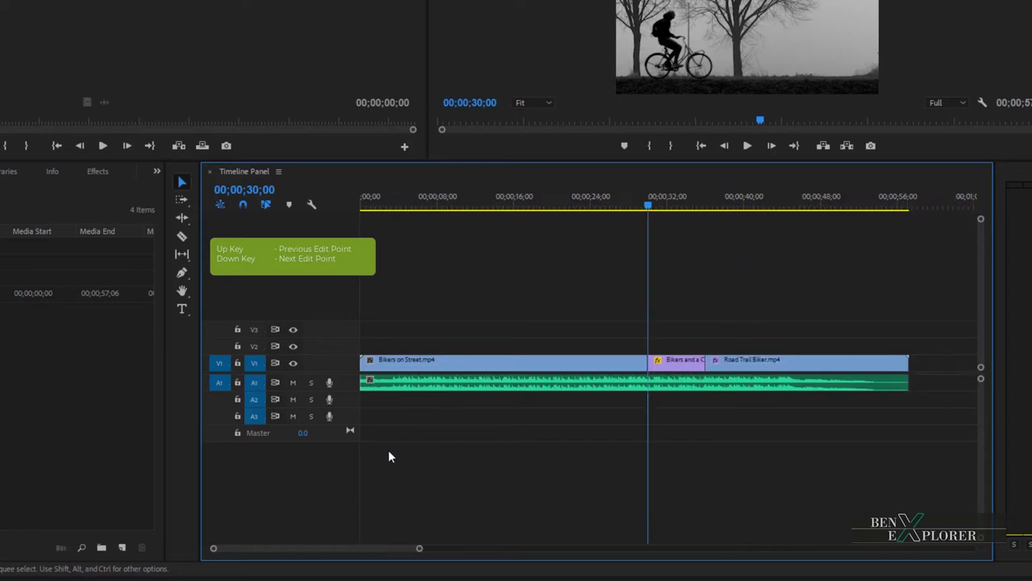
Step the playhead back and forth through the edit points between the clips, finishing at the start of Road Trail Biker.mp4
{"action": "key", "text": "Up"}
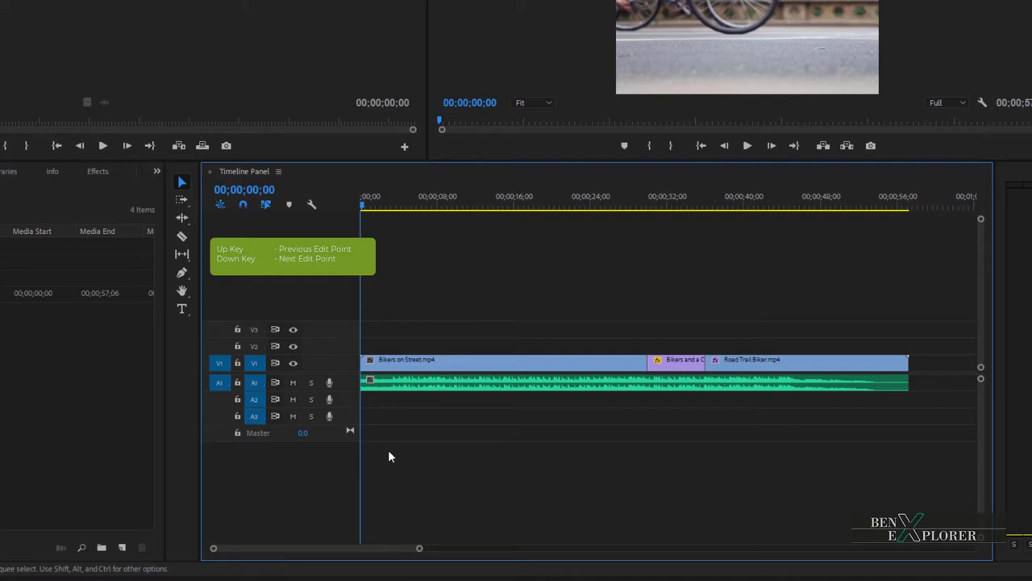
{"action": "key", "text": "Down"}
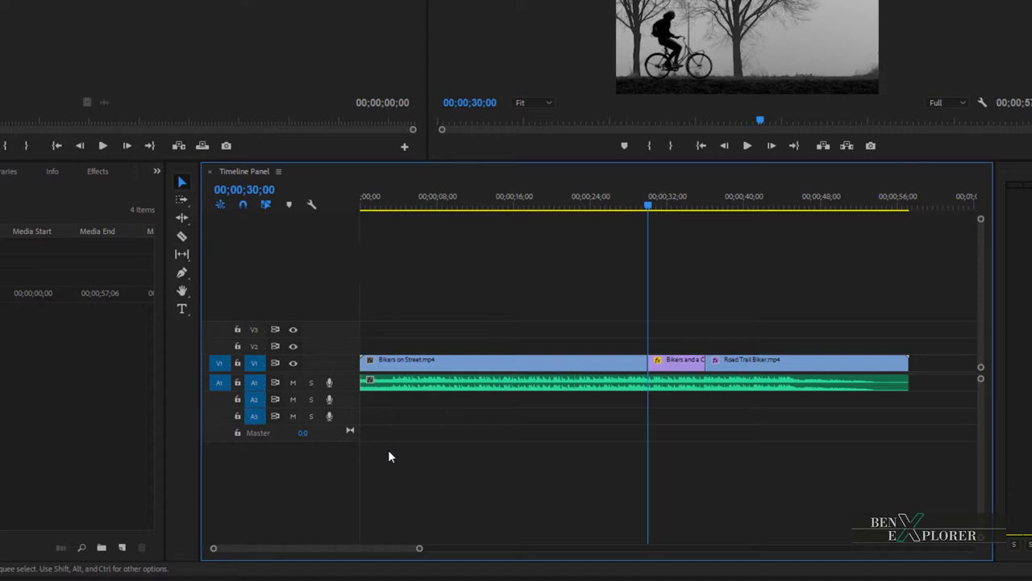
{"action": "key", "text": "Down"}
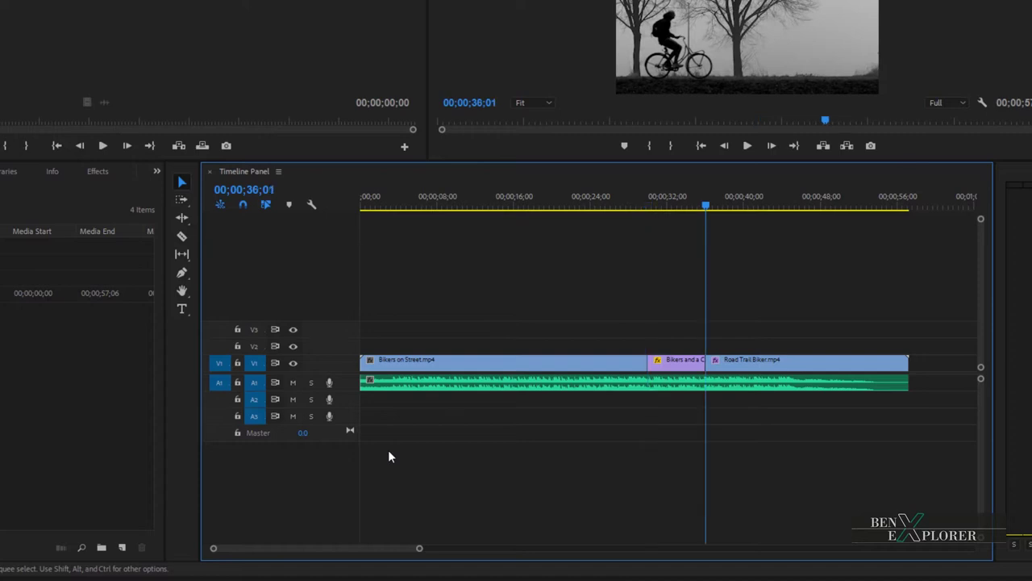
{"action": "key", "text": "Up"}
{"action": "key", "text": "Up"}
{"action": "key", "text": "Down"}
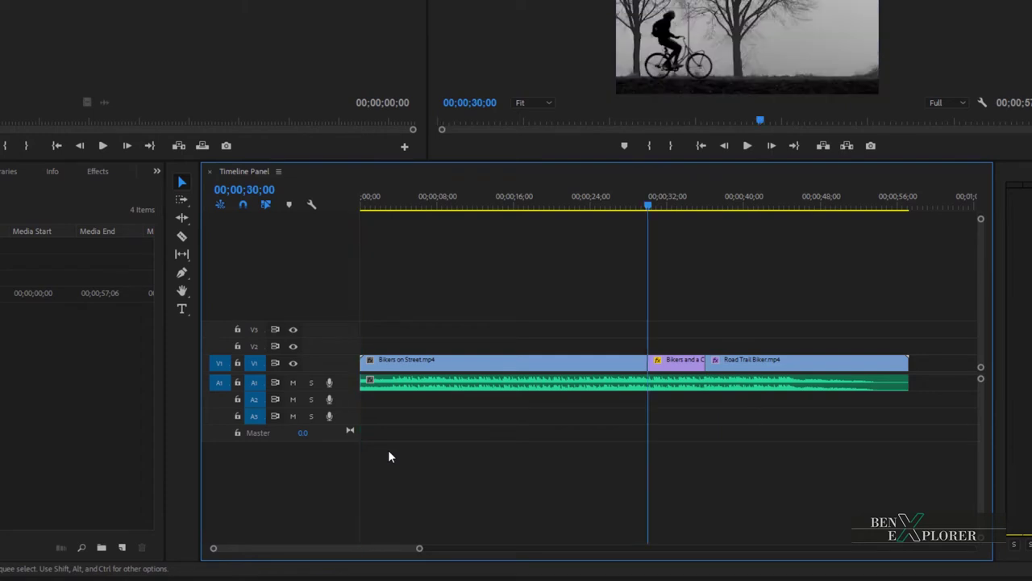
{"action": "key", "text": "Down"}
{"action": "key", "text": "Up"}
{"action": "key", "text": "Down"}
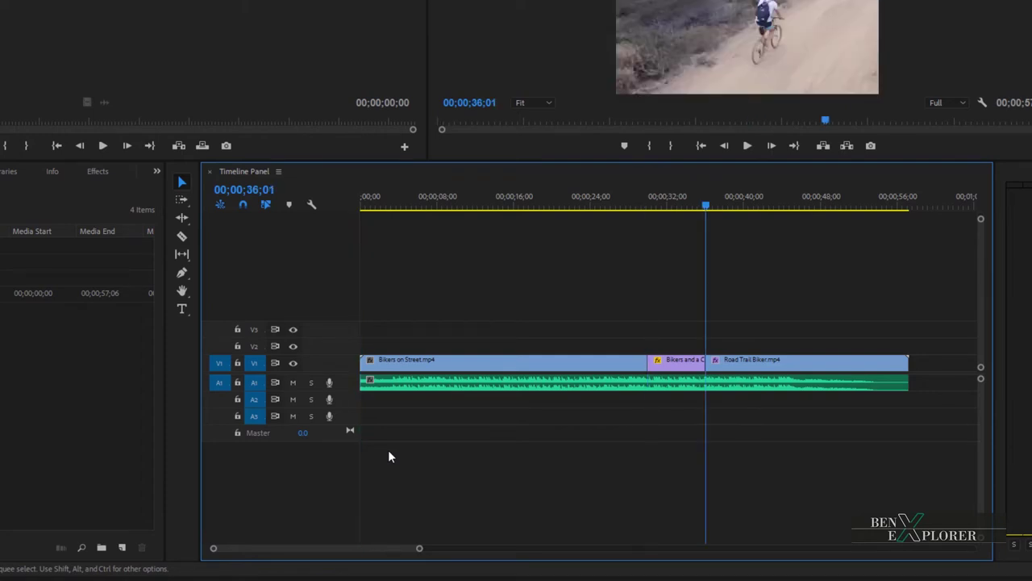
{"action": "key", "text": "Up"}
{"action": "key", "text": "Up"}
{"action": "key", "text": "Down"}
{"action": "key", "text": "Down"}
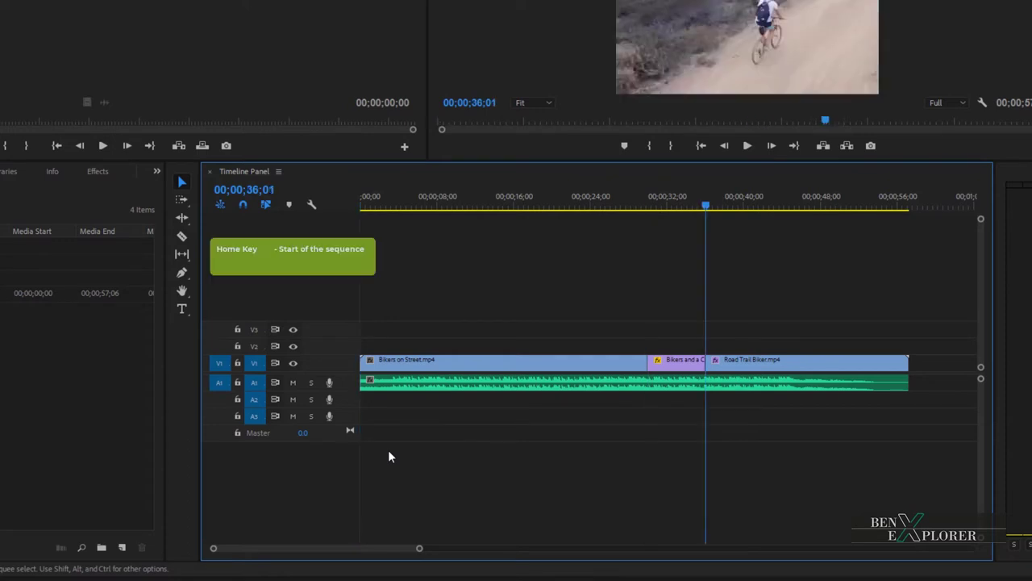
Send the playhead to the start of the sequence, to its end, and back to 00;00;28;28
{"action": "key", "text": "Home"}
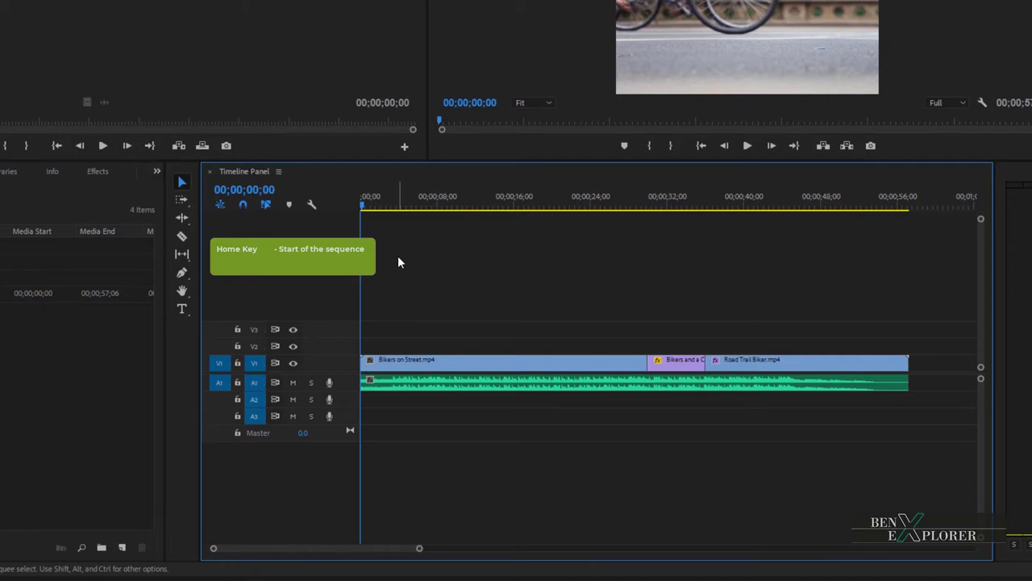
{"action": "key", "text": "End"}
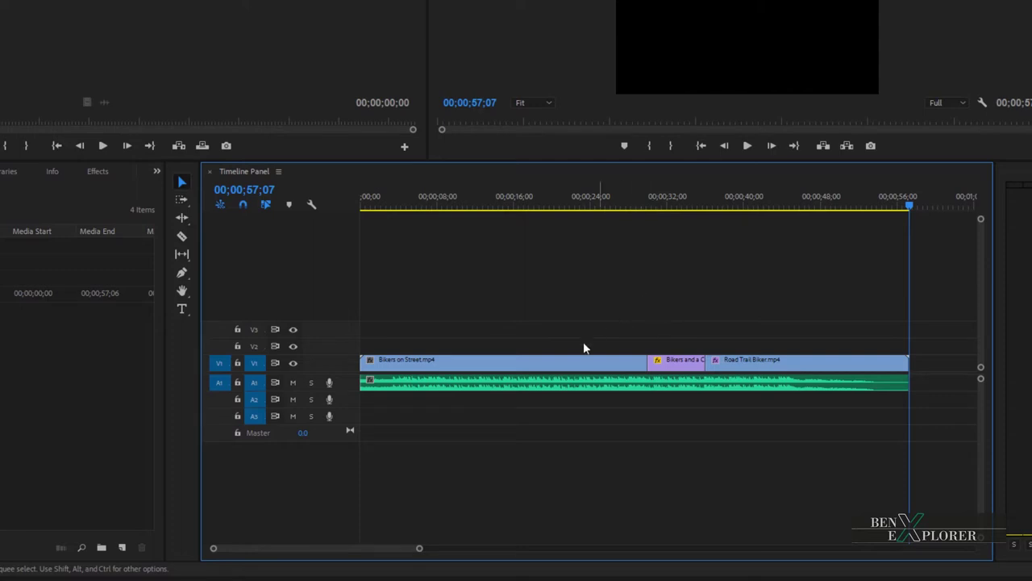
{"action": "left_click_drag", "start_coordinate": [909, 204], "coordinate": [633, 290]}
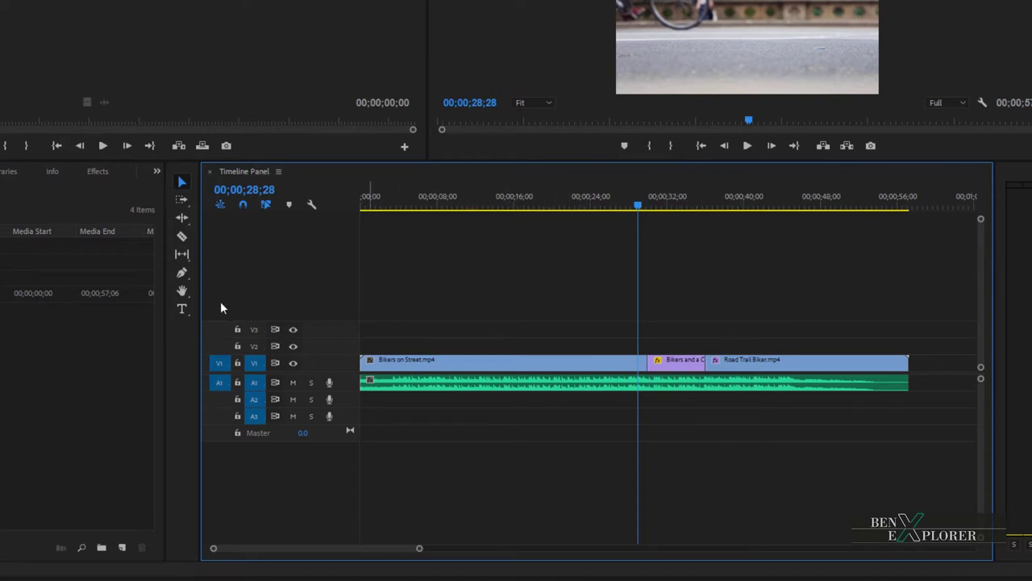
Examine the Hand and Zoom tools and return to the Selection tool
{"action": "left_click", "coordinate": [182, 290]}
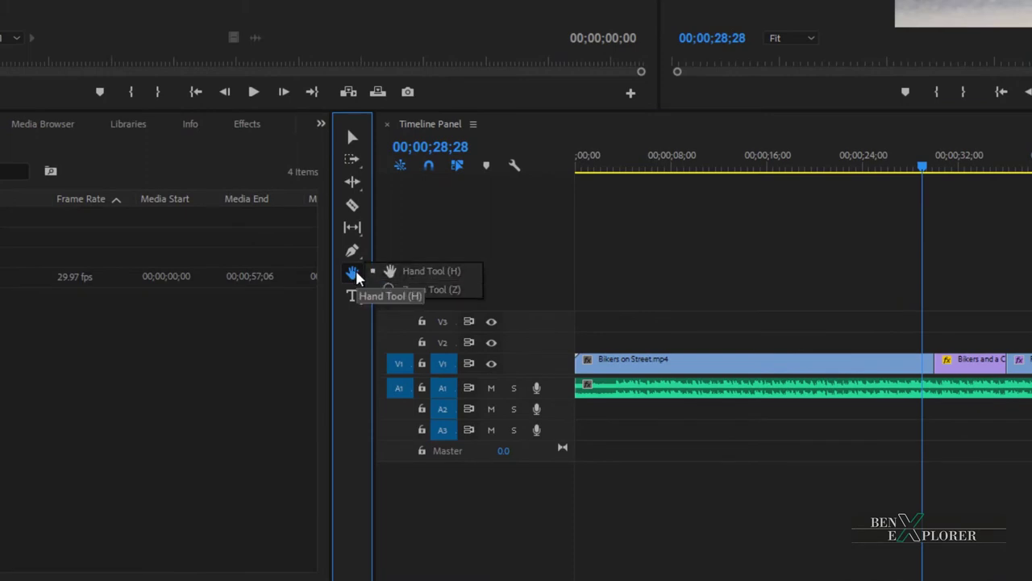
{"action": "left_click", "coordinate": [691, 237]}
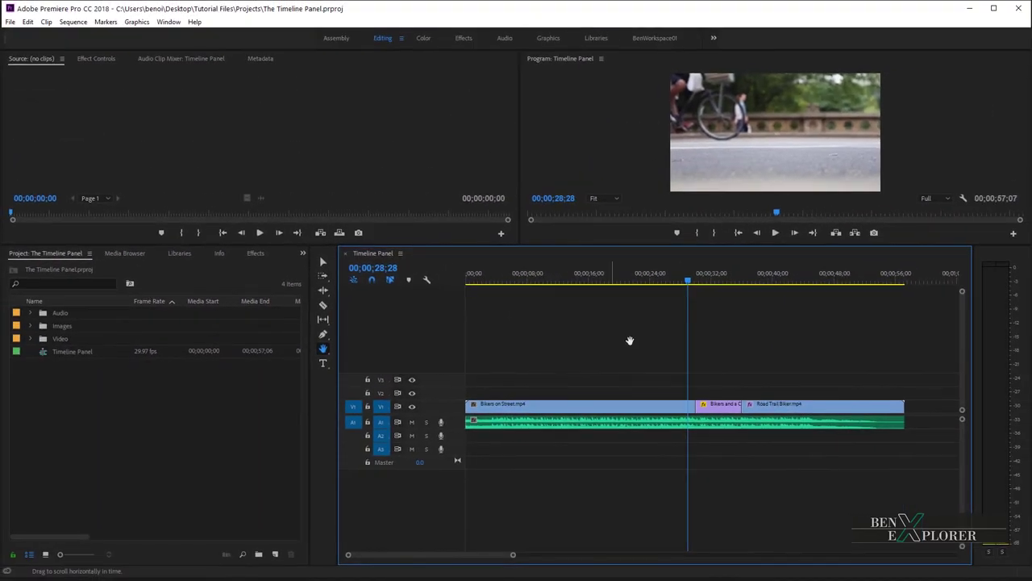
{"action": "left_click", "coordinate": [325, 258]}
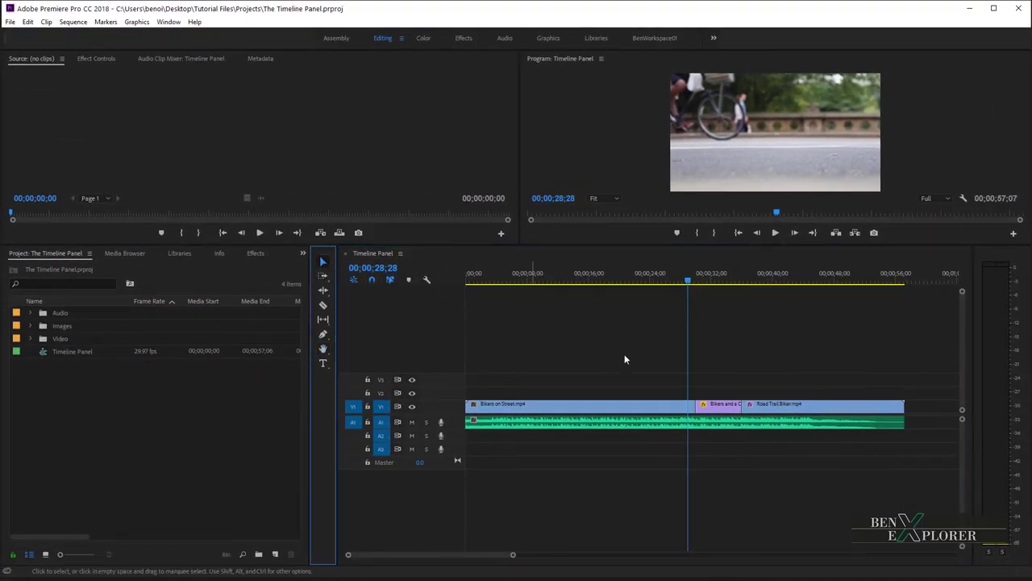
Zoom the timeline in and out repeatedly around the playhead at 00;00;28;28
{"action": "key", "text": "equal"}
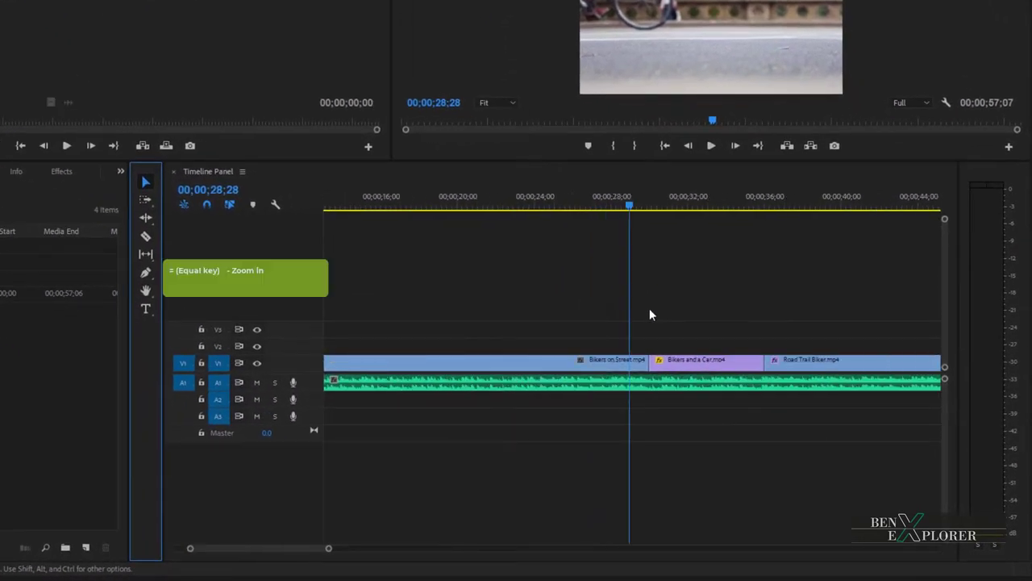
{"action": "key", "text": "equal"}
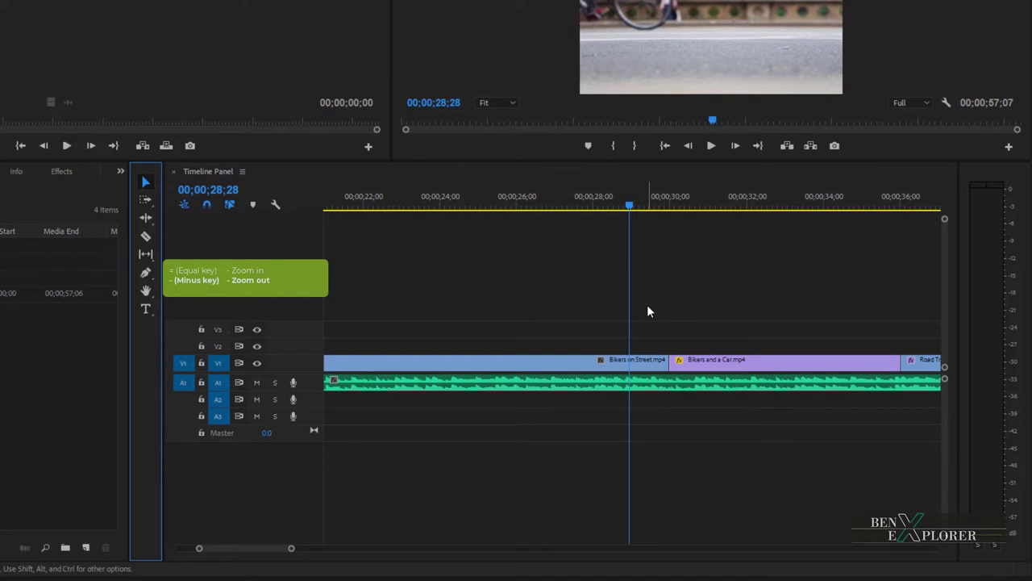
{"action": "key", "text": "minus"}
{"action": "key", "text": "minus"}
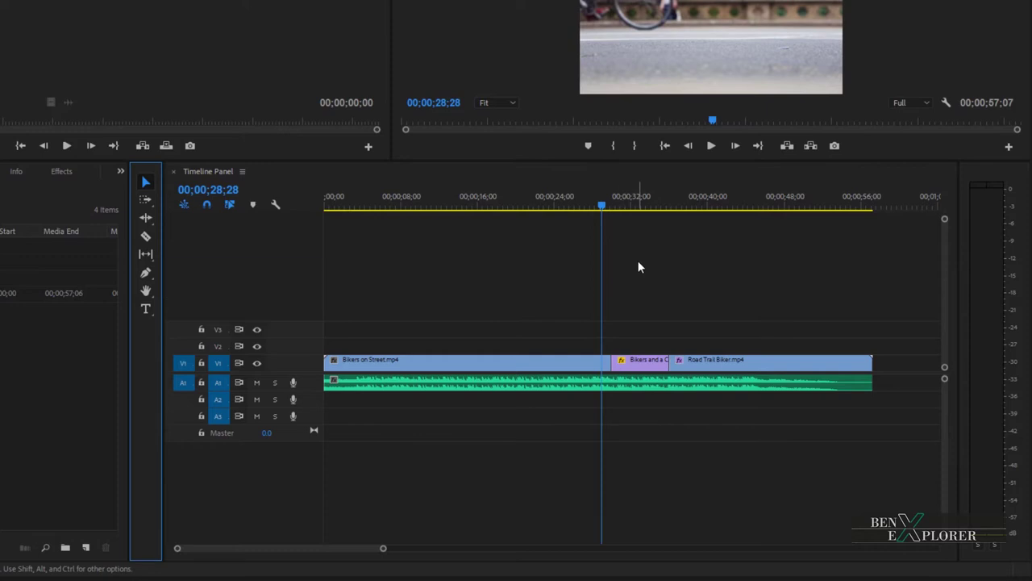
{"action": "key", "text": "="}
{"action": "key", "text": "="}
{"action": "key", "text": "="}
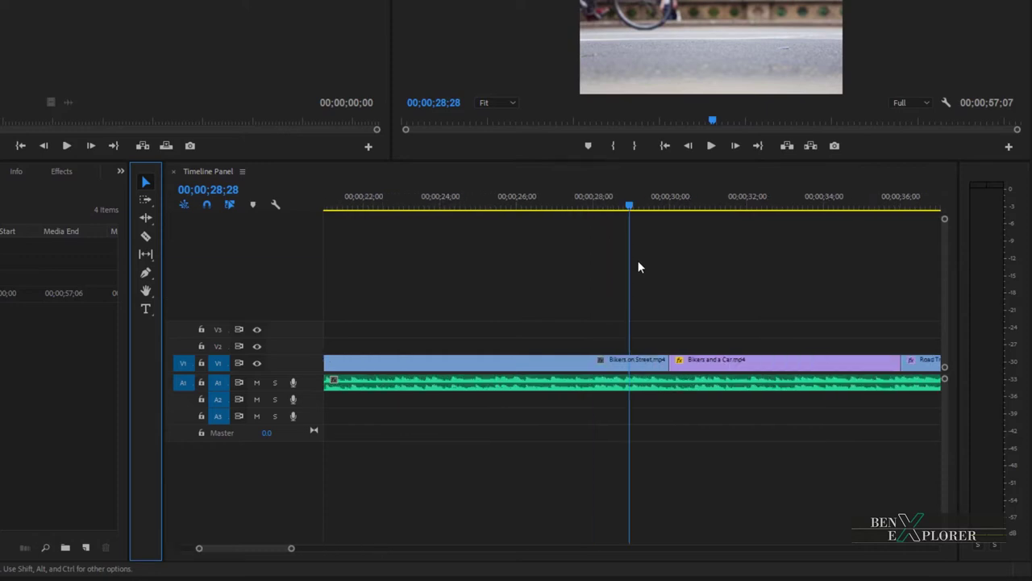
{"action": "key", "text": "minus"}
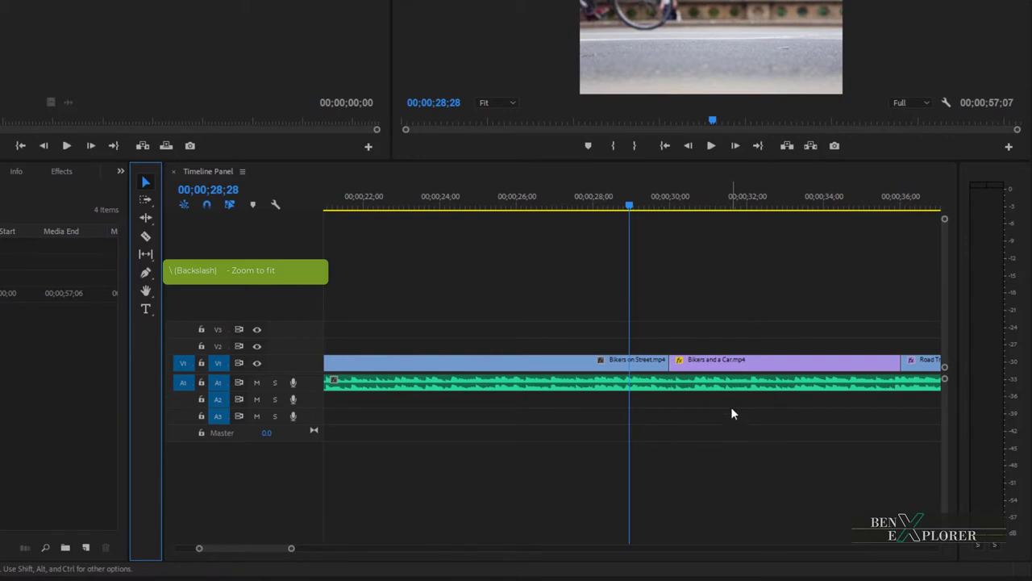
Fit the whole sequence in the timeline, zoom in closely around the playhead, and fit the sequence again
{"action": "key", "text": "backslash"}
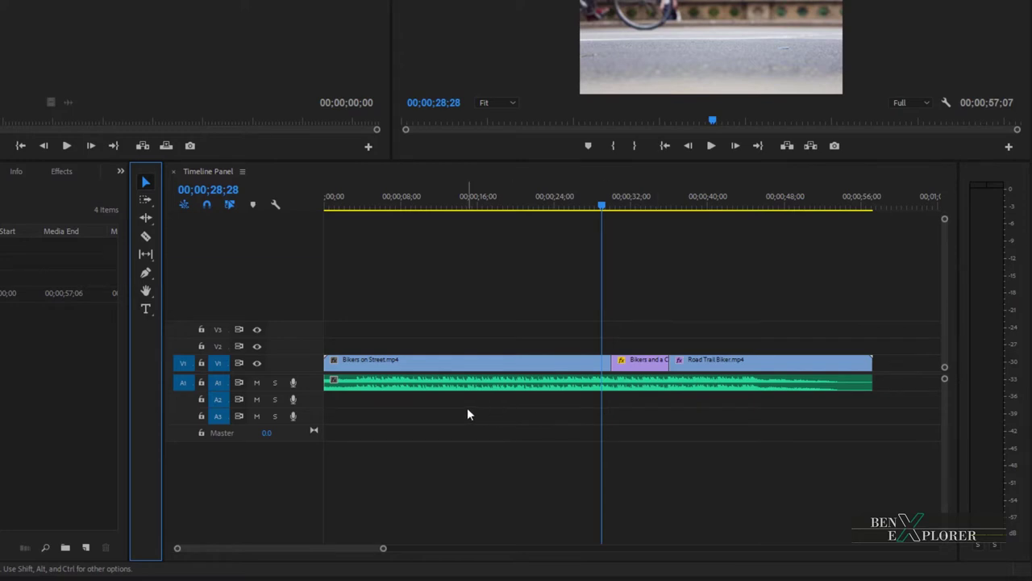
{"action": "key", "text": "equal"}
{"action": "key", "text": "equal"}
{"action": "key", "text": "equal"}
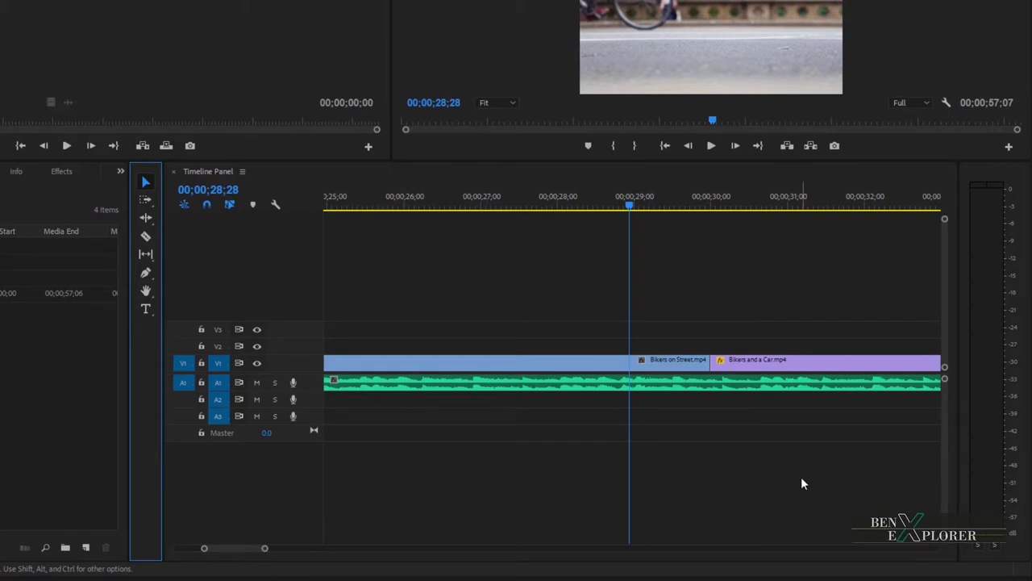
{"action": "key", "text": "backslash"}
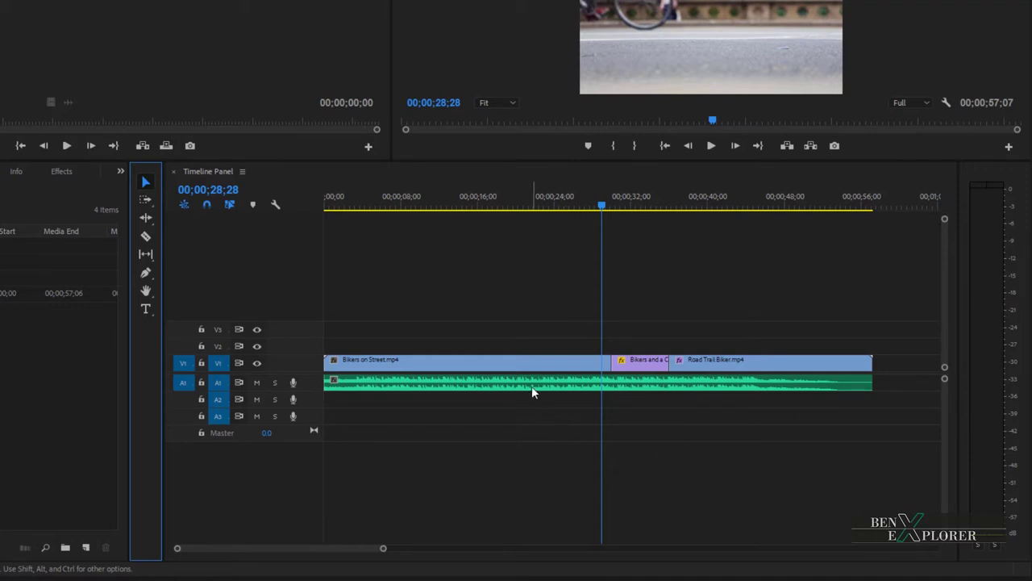
Zoom the timeline out and in around the playhead several times, fitting the whole sequence in view between zooms
{"action": "key", "text": "minus"}
{"action": "key", "text": "minus"}
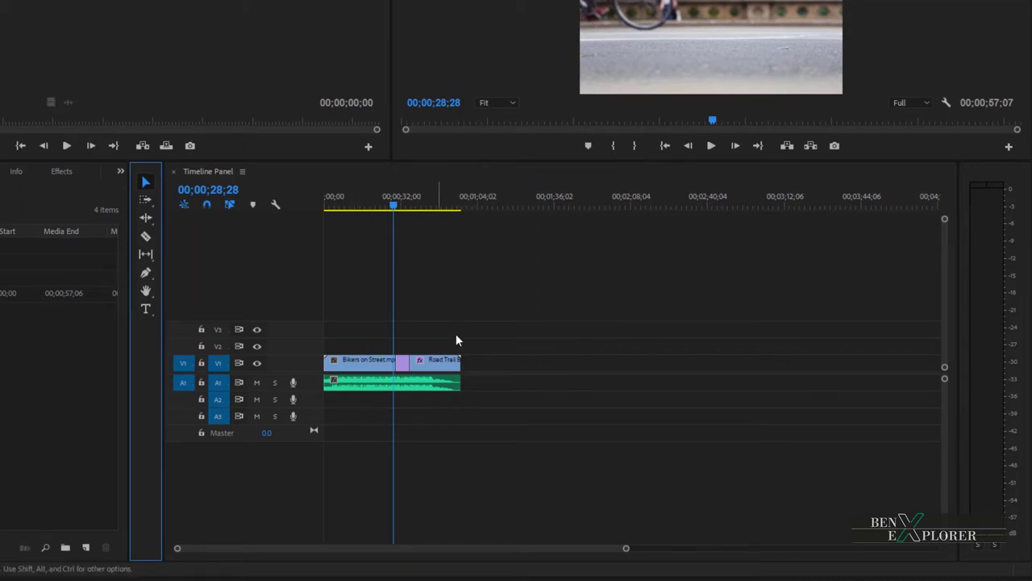
{"action": "key", "text": "backslash"}
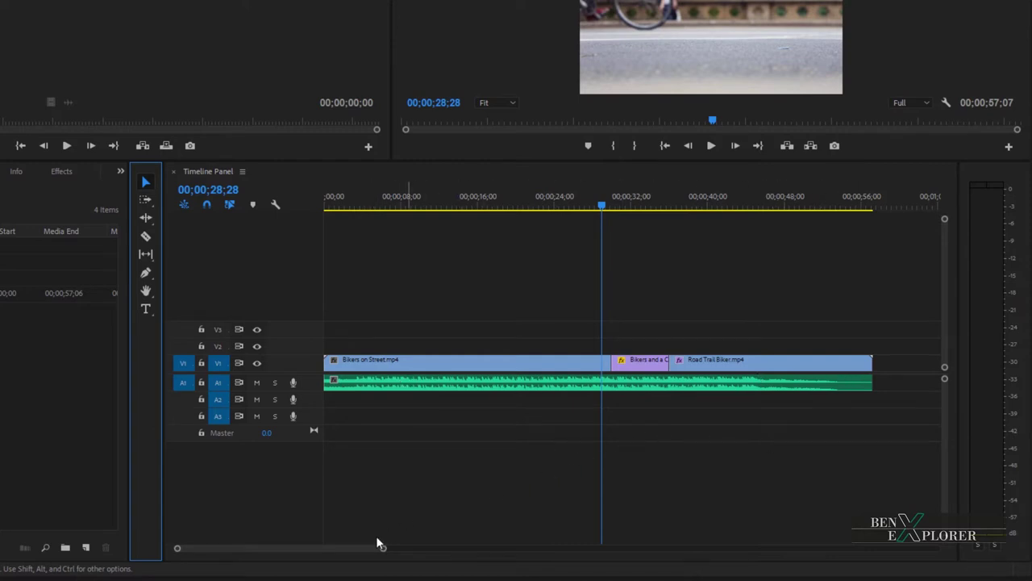
{"action": "left_click_drag", "start_coordinate": [363, 546], "coordinate": [339, 554]}
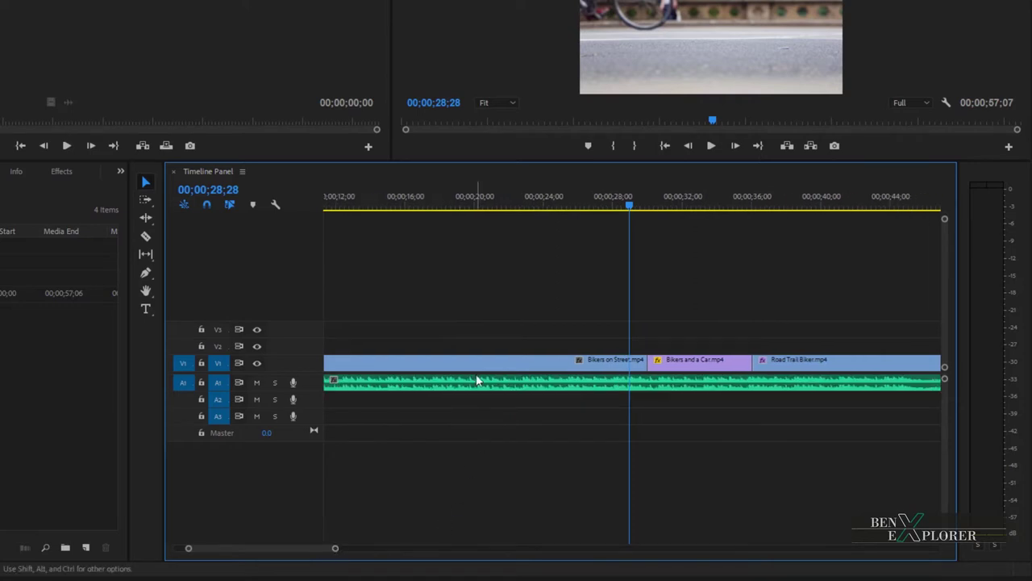
{"action": "key", "text": "backslash"}
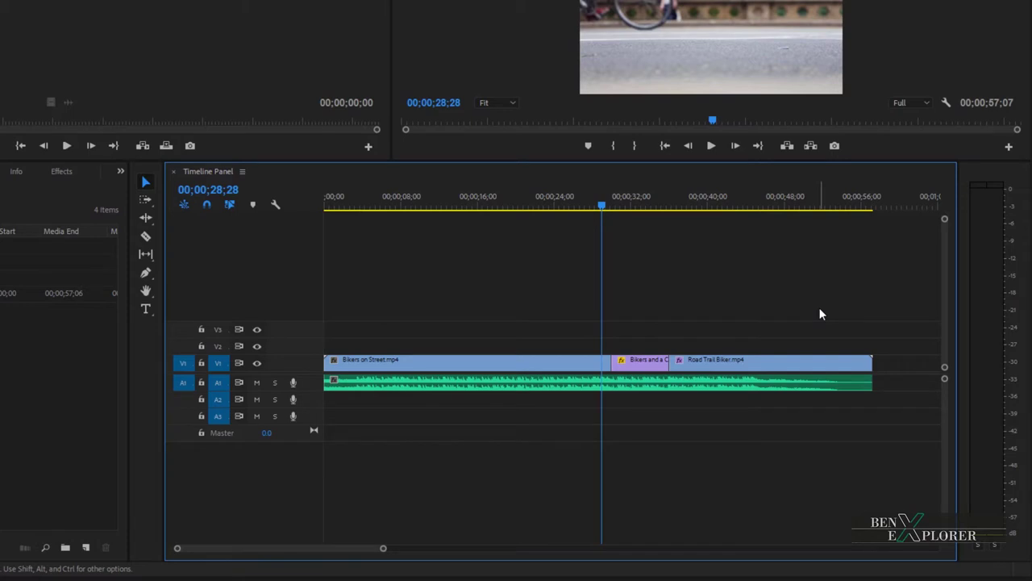
{"action": "key", "text": "equal"}
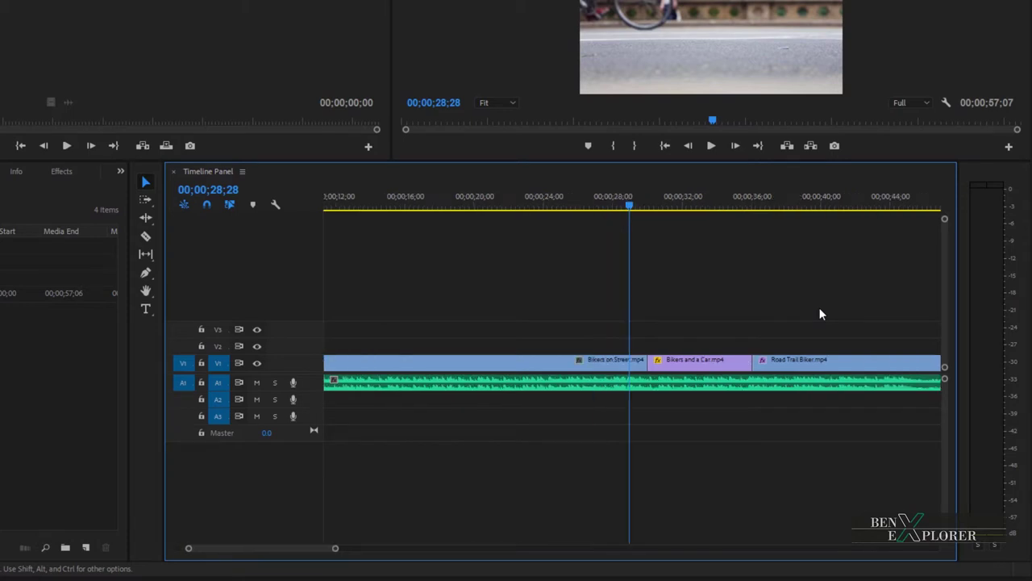
{"action": "key", "text": "backslash"}
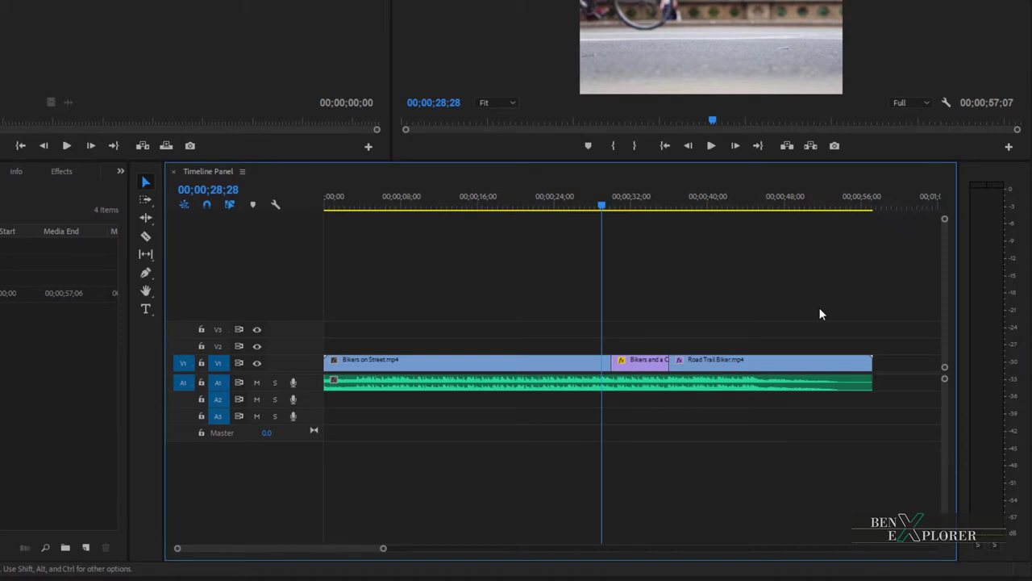
{"action": "key", "text": "equal"}
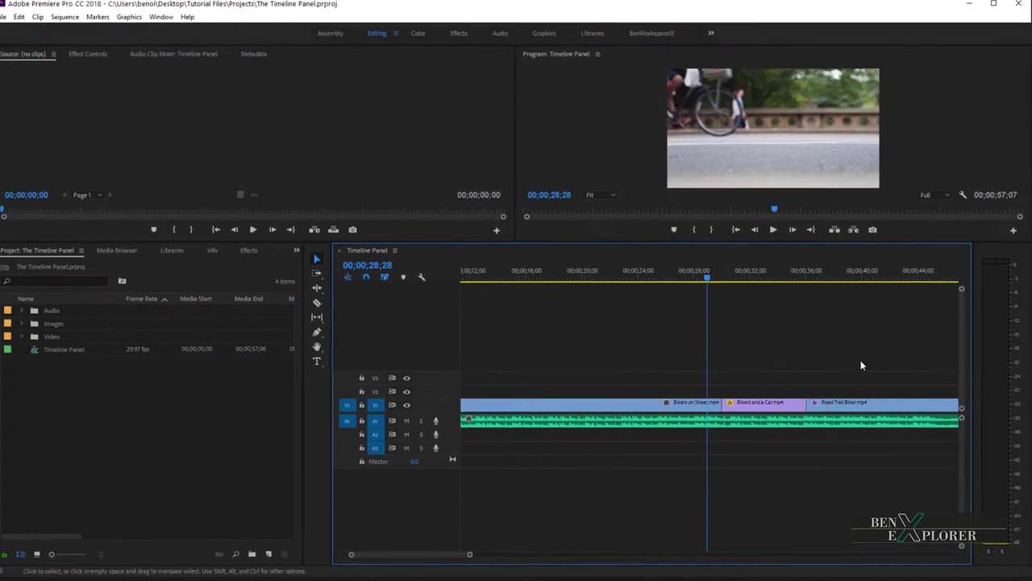
{"action": "key", "text": "minus"}
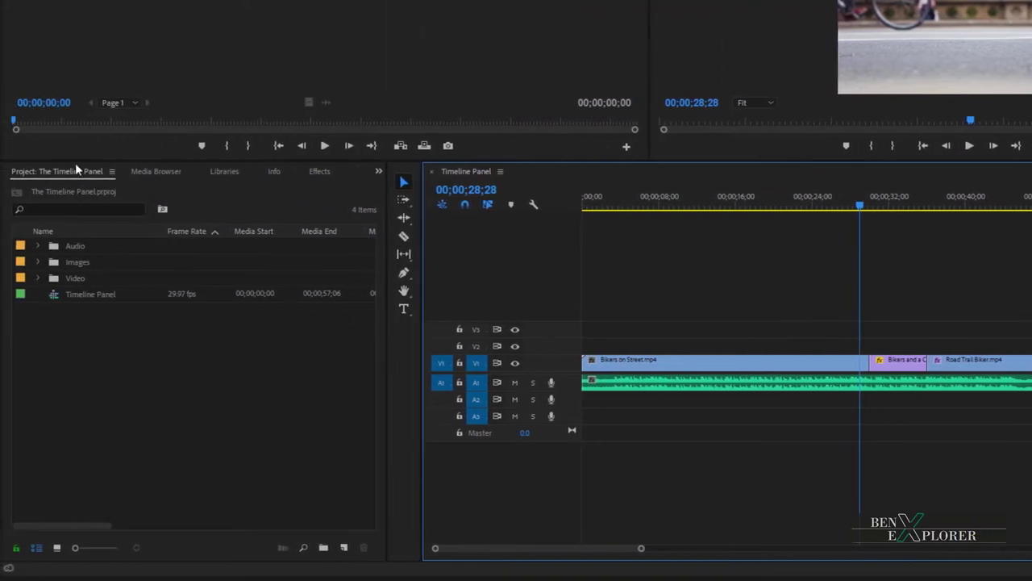
Expand the Video and Audio bins in the project to view their clips, and collapse both bins again
{"action": "left_click", "coordinate": [38, 278]}
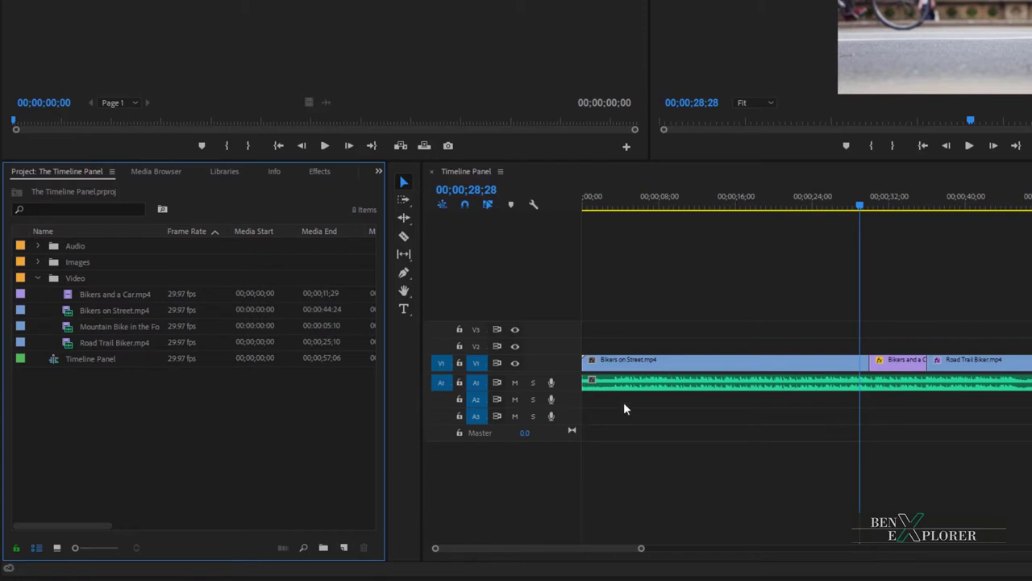
{"action": "left_click", "coordinate": [38, 245]}
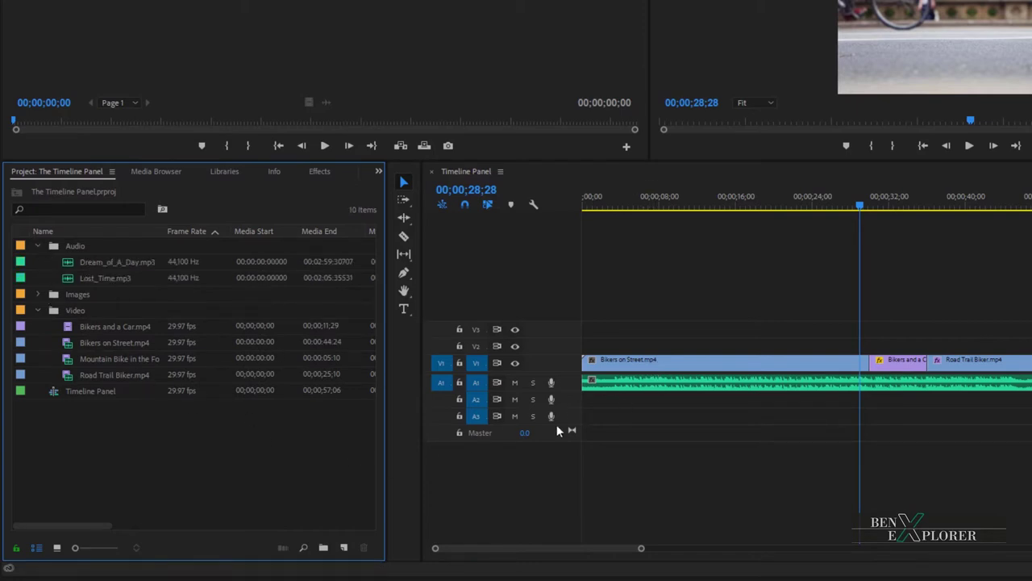
{"action": "left_click", "coordinate": [38, 243]}
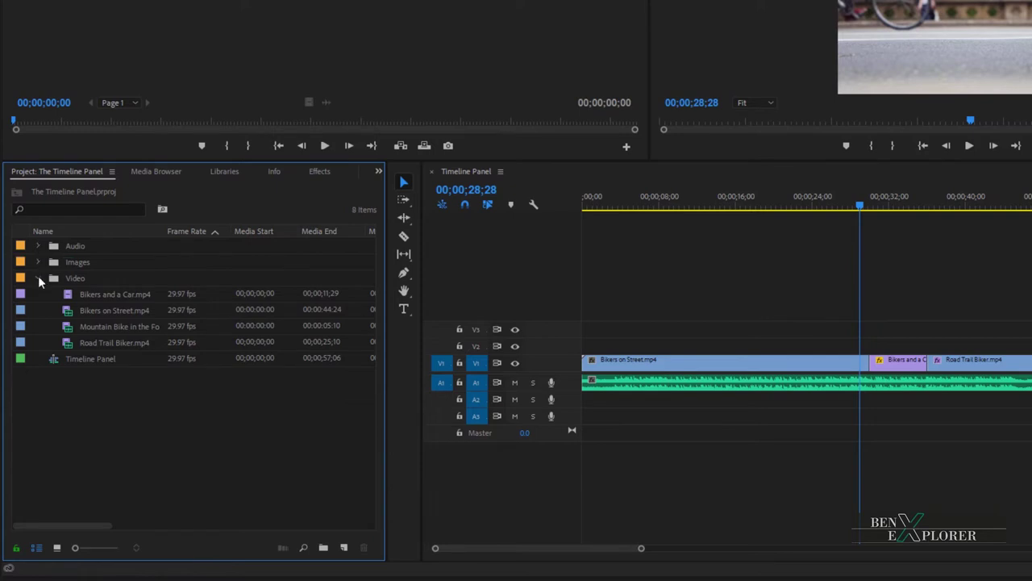
{"action": "left_click", "coordinate": [38, 277]}
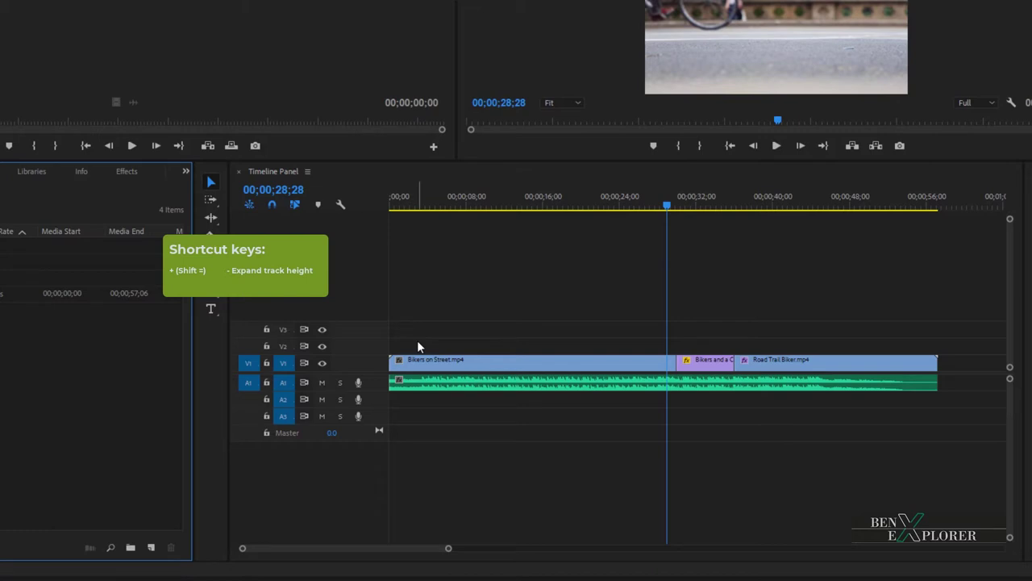
Expand the height of all timeline tracks and collapse it again twice, leaving every track at minimum height
{"action": "left_click", "coordinate": [418, 343]}
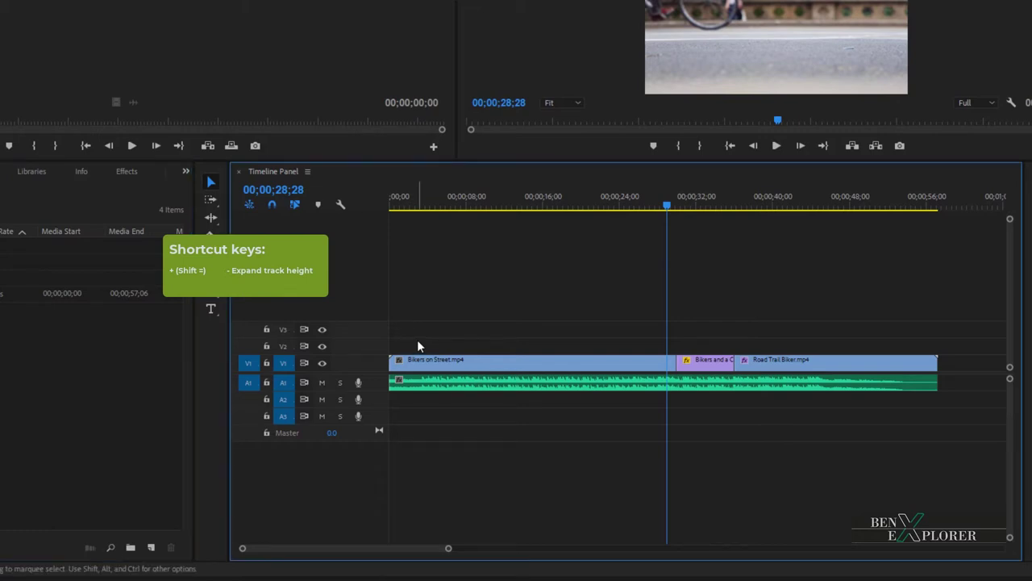
{"action": "key", "text": "shift+equal"}
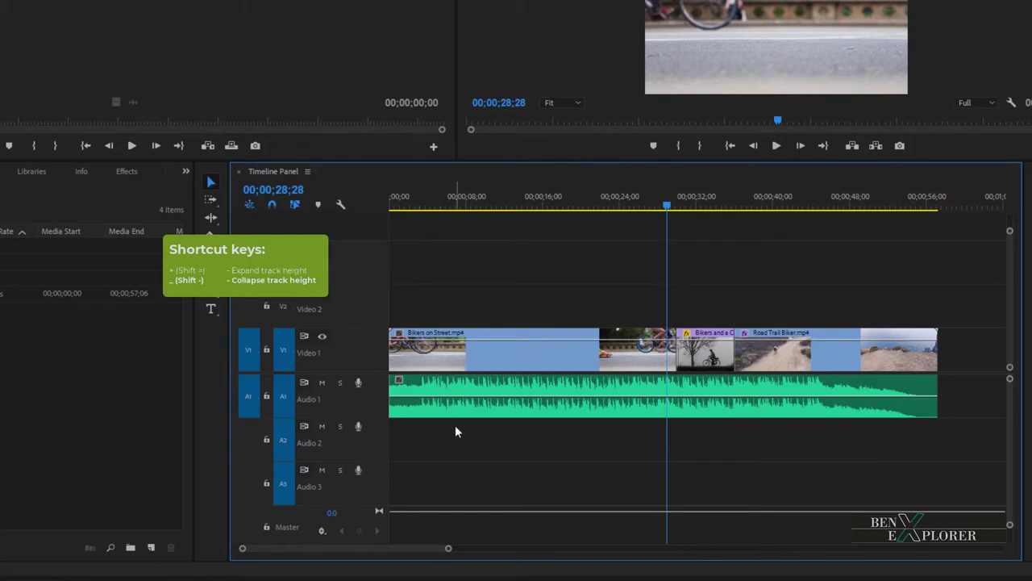
{"action": "key", "text": "shift+minus"}
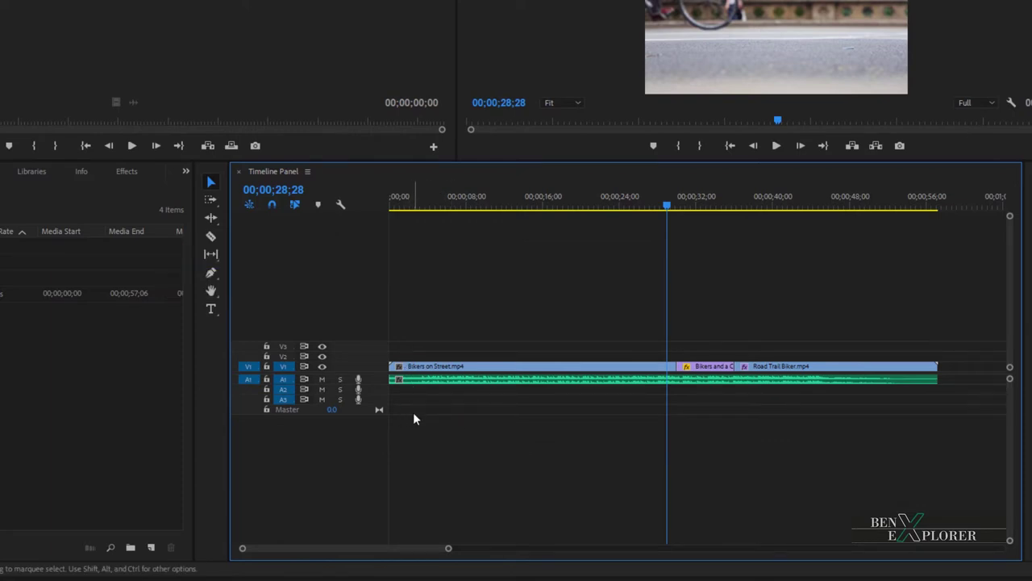
{"action": "key", "text": "shift+equal"}
{"action": "key", "text": "shift+minus"}
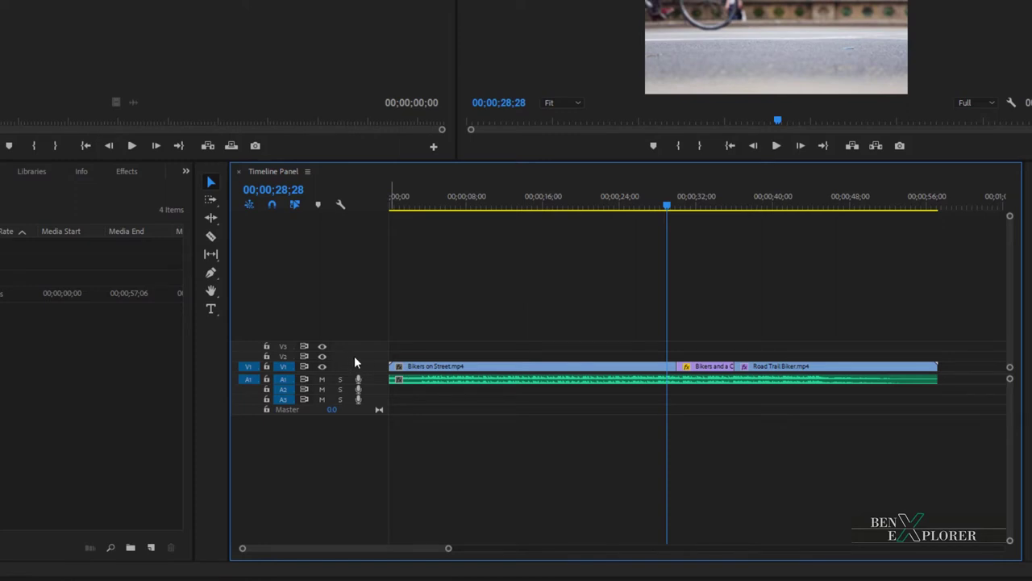
Resize video track V1 taller and shorter by its header edge, leaving it slightly taller than V2 and V3
{"action": "left_click_drag", "start_coordinate": [365, 364], "coordinate": [364, 329]}
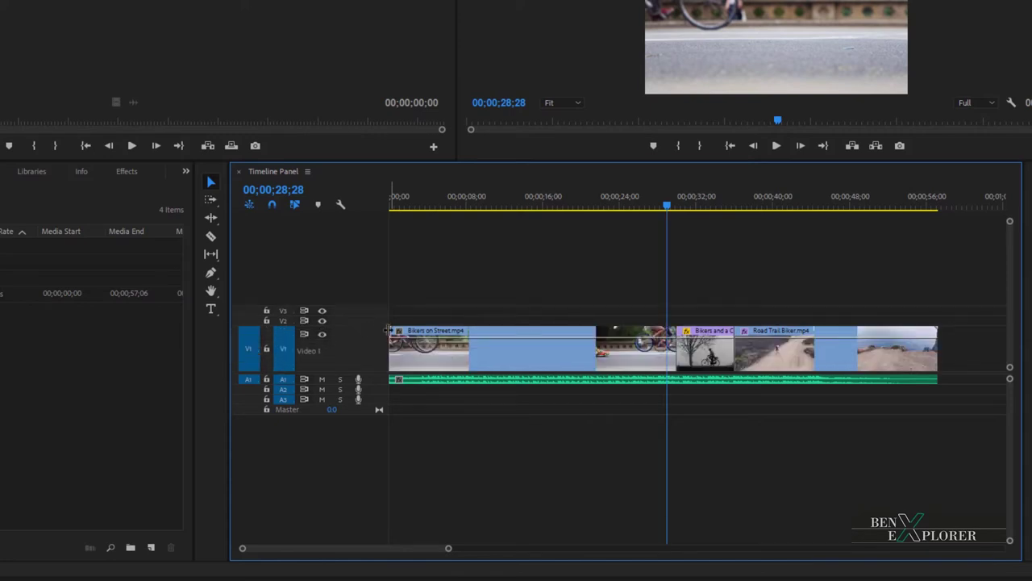
{"action": "mouse_move", "coordinate": [361, 328]}
{"action": "left_mouse_down"}
{"action": "mouse_move", "coordinate": [357, 272]}
{"action": "mouse_move", "coordinate": [359, 311]}
{"action": "left_mouse_up"}
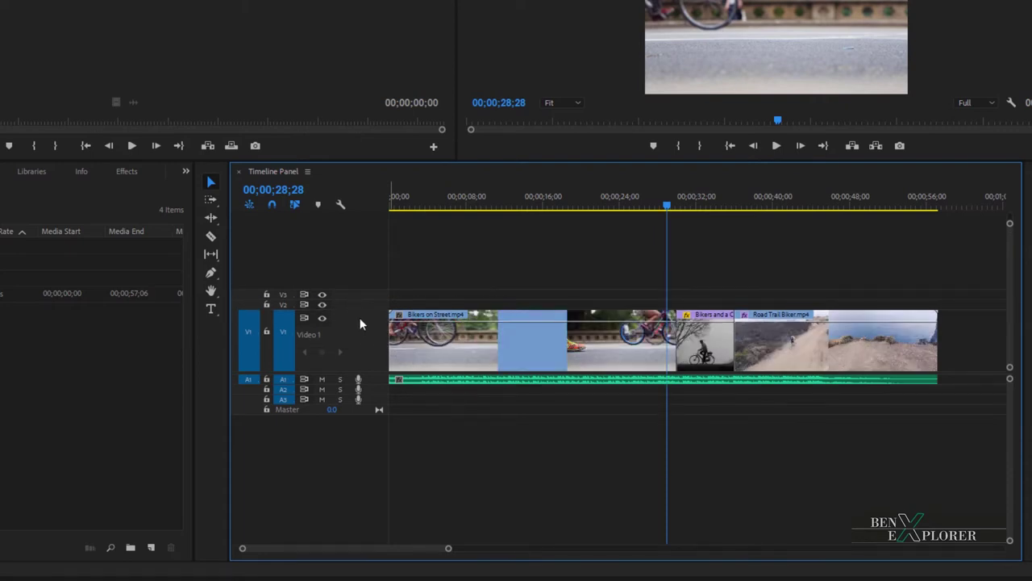
{"action": "left_click_drag", "start_coordinate": [355, 337], "coordinate": [354, 319]}
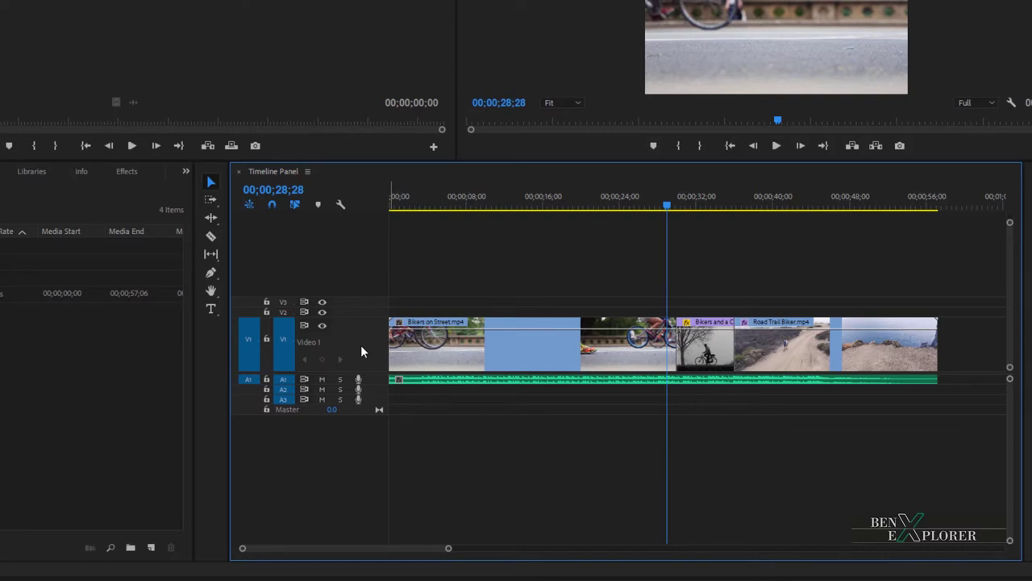
{"action": "mouse_move", "coordinate": [369, 317]}
{"action": "left_mouse_down"}
{"action": "mouse_move", "coordinate": [369, 309]}
{"action": "mouse_move", "coordinate": [366, 335]}
{"action": "mouse_move", "coordinate": [366, 325]}
{"action": "left_mouse_up"}
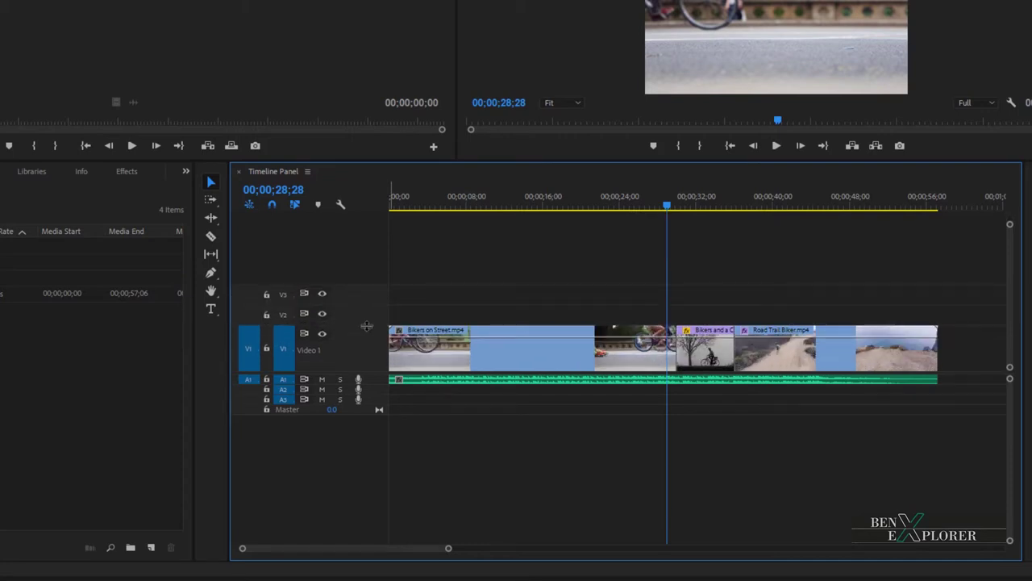
{"action": "left_click_drag", "start_coordinate": [376, 325], "coordinate": [373, 339]}
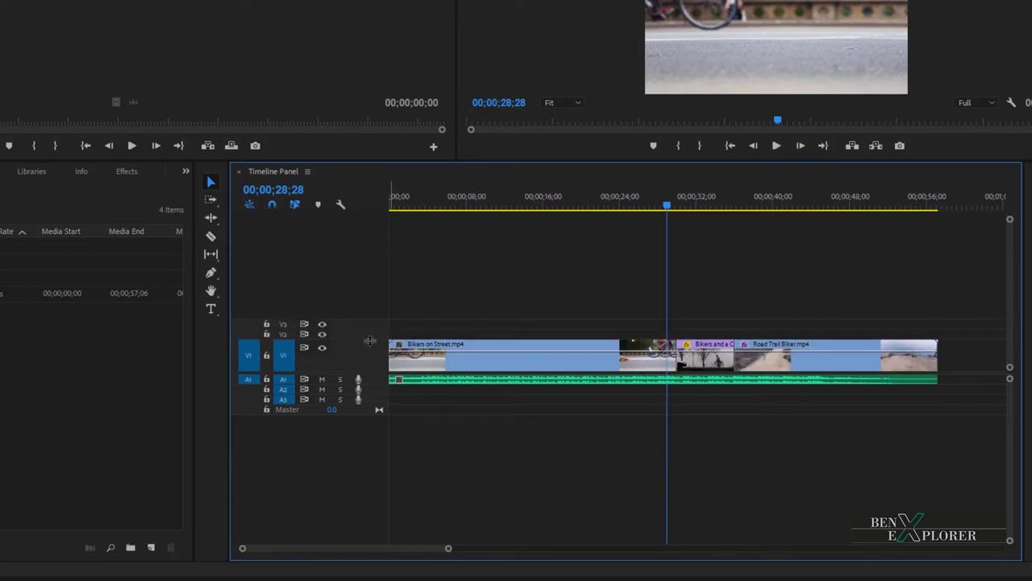
Increase the height of all video tracks, and enlarge the audio tracks with A1 the tallest
{"action": "key", "text": "ctrl+equal"}
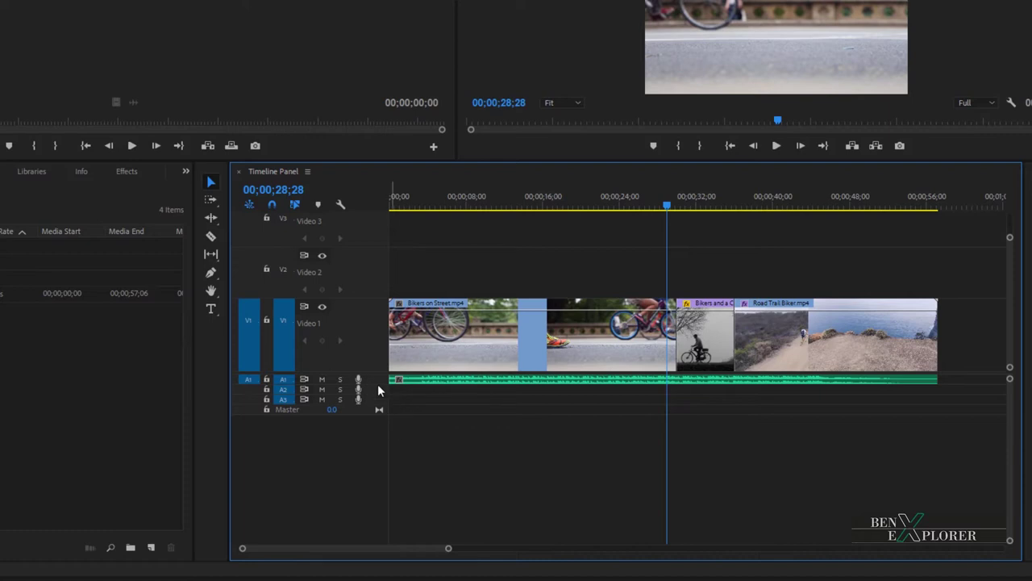
{"action": "left_click_drag", "start_coordinate": [372, 385], "coordinate": [371, 396]}
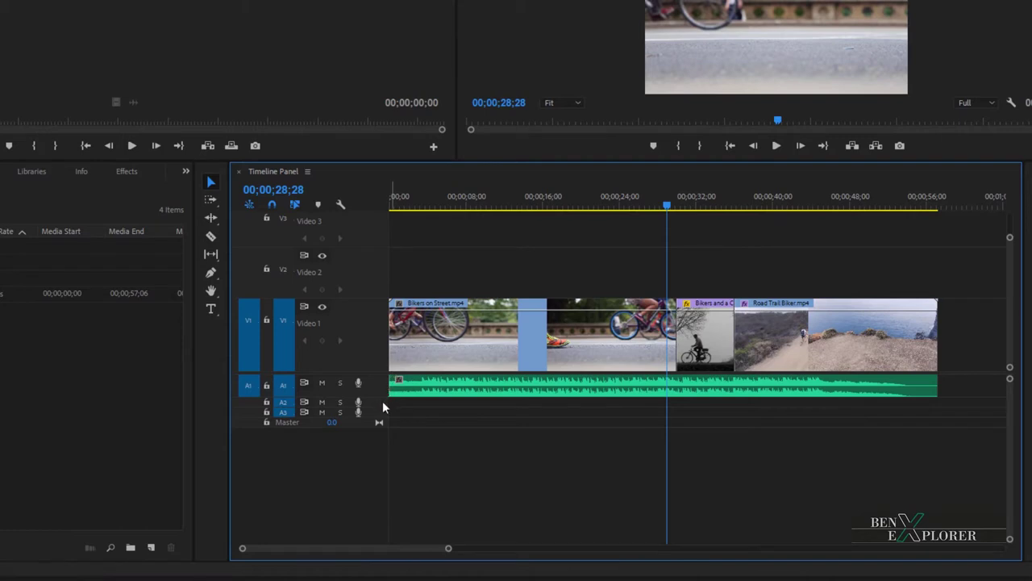
{"action": "left_click_drag", "start_coordinate": [378, 405], "coordinate": [376, 417]}
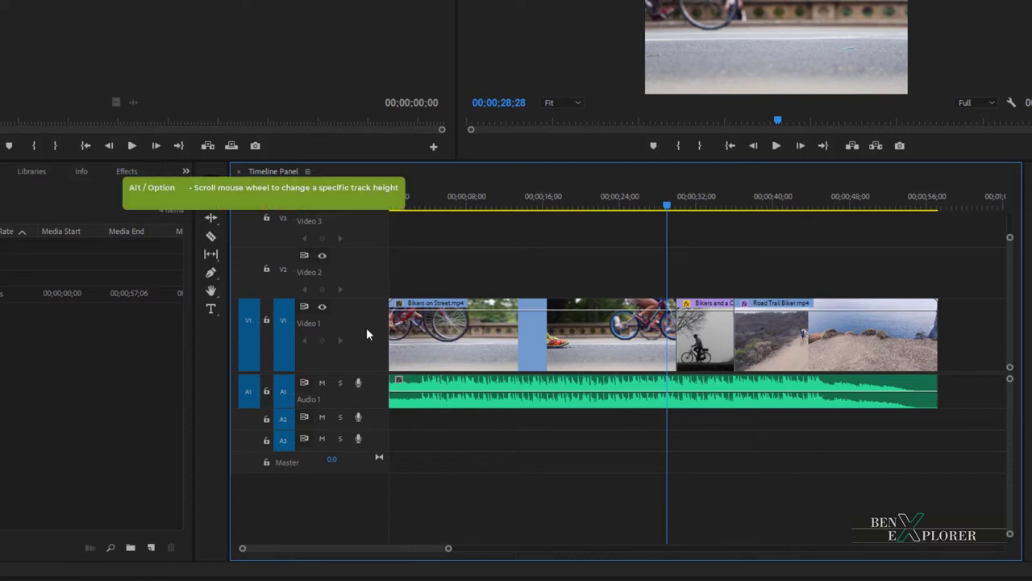
Adjust the heights of video tracks V1, V2 and V3 individually, making V3 the shortest of the three
{"action": "scroll", "coordinate": [366, 327], "scroll_direction": "up", "scroll_amount": 3}
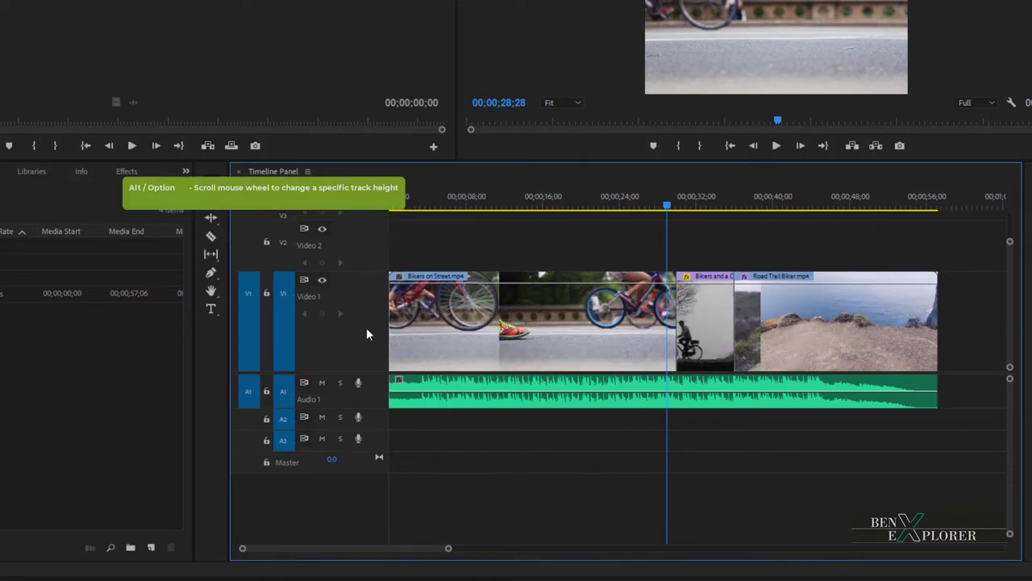
{"action": "scroll", "coordinate": [366, 327], "scroll_direction": "down", "scroll_amount": 4}
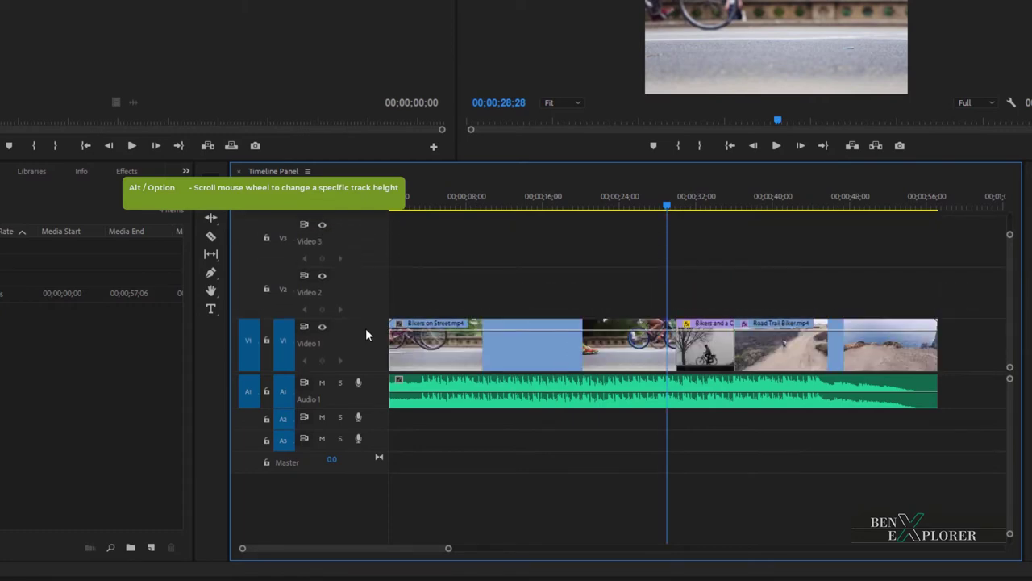
{"action": "scroll", "coordinate": [365, 336], "scroll_direction": "up", "scroll_amount": 3}
{"action": "scroll", "coordinate": [365, 336], "scroll_direction": "down", "scroll_amount": 3}
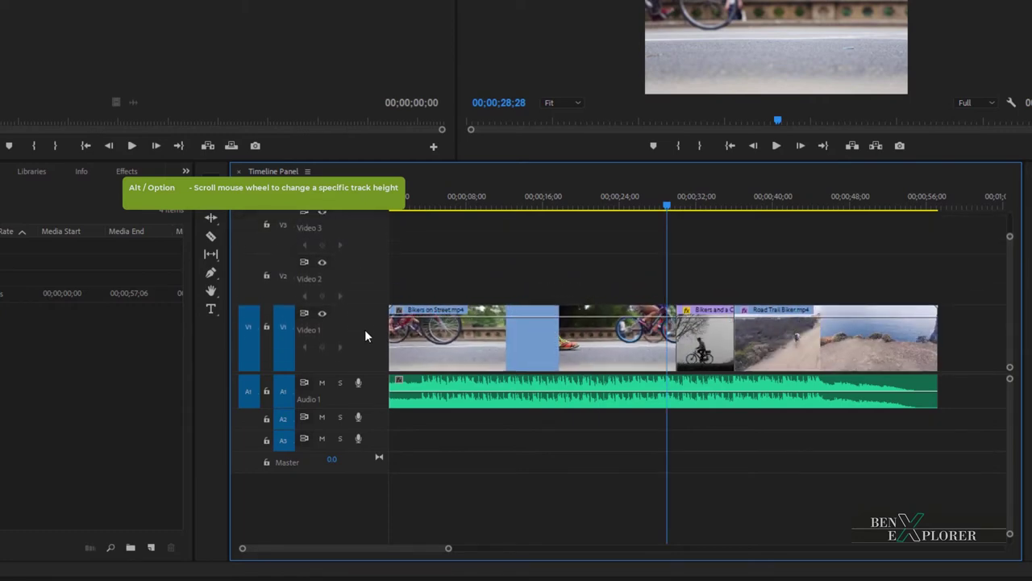
{"action": "scroll", "coordinate": [360, 344], "scroll_direction": "down", "scroll_amount": 1}
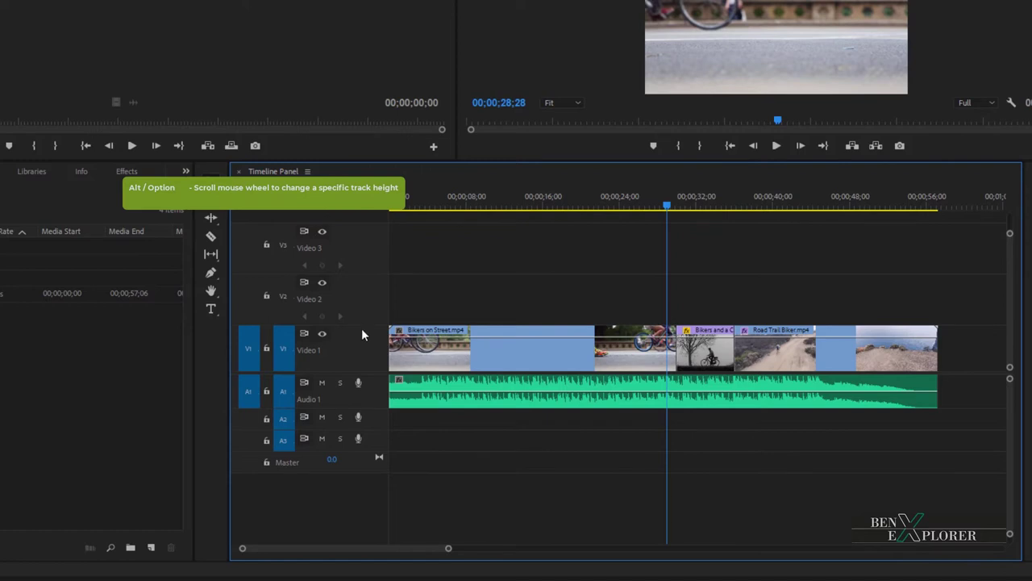
{"action": "scroll", "coordinate": [369, 307], "scroll_direction": "up", "scroll_amount": 2}
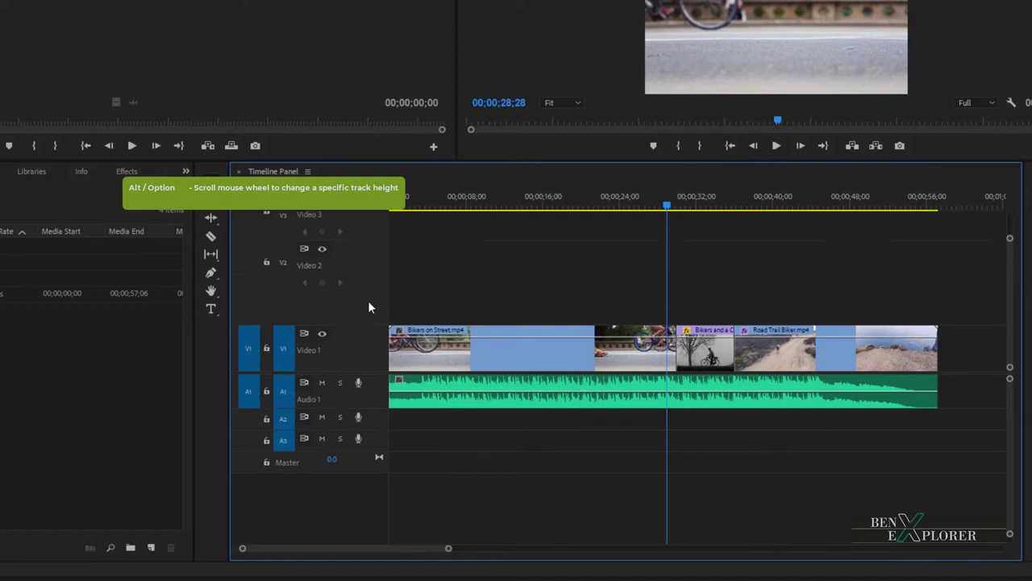
{"action": "scroll", "coordinate": [363, 239], "scroll_direction": "down", "scroll_amount": 3}
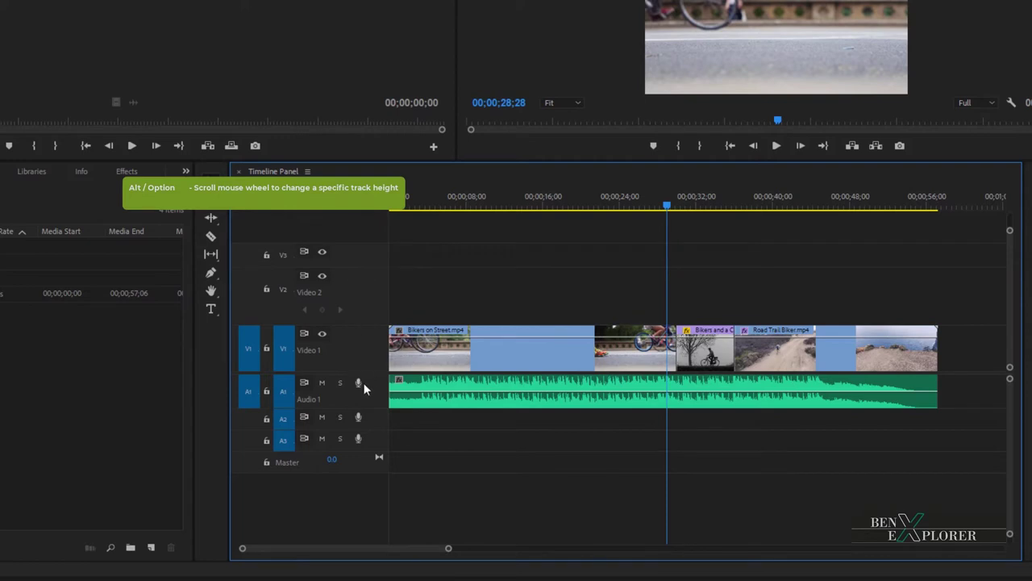
Enlarge and shrink audio track A1 individually, returning it to its starting height
{"action": "scroll", "coordinate": [368, 391], "scroll_direction": "up", "scroll_amount": 3}
{"action": "scroll", "coordinate": [369, 391], "scroll_direction": "down", "scroll_amount": 3}
{"action": "scroll", "coordinate": [377, 410], "scroll_direction": "up", "scroll_amount": 2}
{"action": "scroll", "coordinate": [377, 411], "scroll_direction": "down", "scroll_amount": 2}
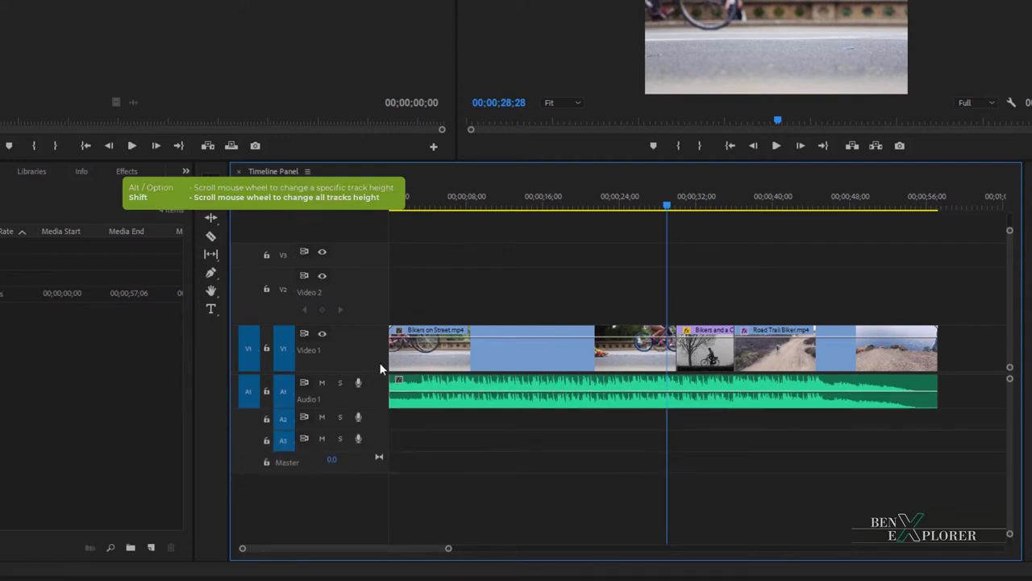
Enlarge and shrink all video tracks together and all audio tracks together, leaving the audio tracks at minimum height
{"action": "scroll", "coordinate": [364, 348], "scroll_direction": "up", "scroll_amount": 2}
{"action": "scroll", "coordinate": [365, 348], "scroll_direction": "down", "scroll_amount": 3}
{"action": "scroll", "coordinate": [364, 349], "scroll_direction": "down", "scroll_amount": 3}
{"action": "scroll", "coordinate": [365, 351], "scroll_direction": "up", "scroll_amount": 3}
{"action": "scroll", "coordinate": [365, 352], "scroll_direction": "up", "scroll_amount": 1}
{"action": "scroll", "coordinate": [368, 391], "scroll_direction": "down", "scroll_amount": 2}
{"action": "scroll", "coordinate": [369, 392], "scroll_direction": "up", "scroll_amount": 4}
{"action": "scroll", "coordinate": [370, 397], "scroll_direction": "down", "scroll_amount": 4}
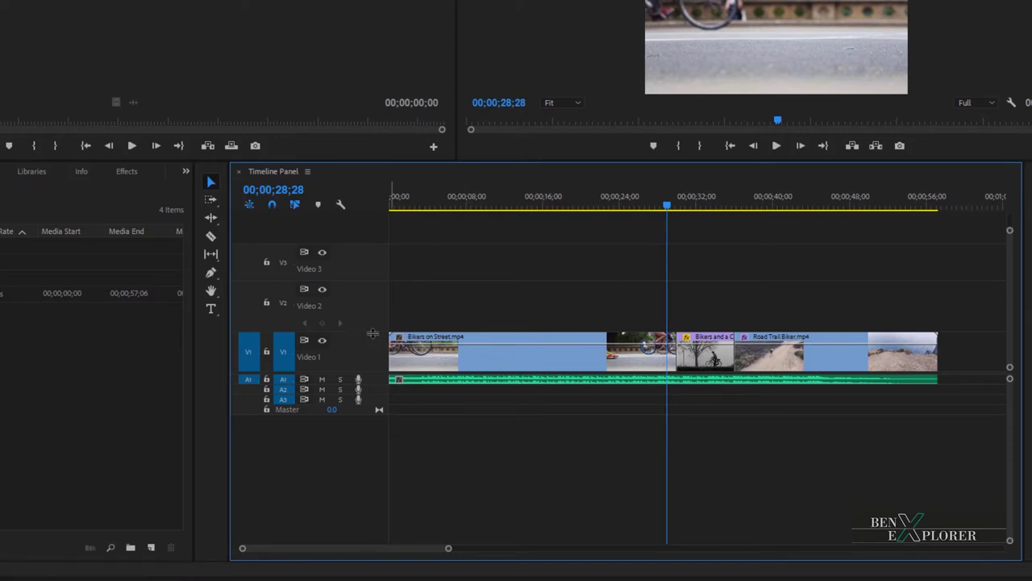
Enlarge all video tracks together, and reduce their height until V1 shows its clips without thumbnails
{"action": "left_click_drag", "start_coordinate": [372, 332], "coordinate": [370, 322]}
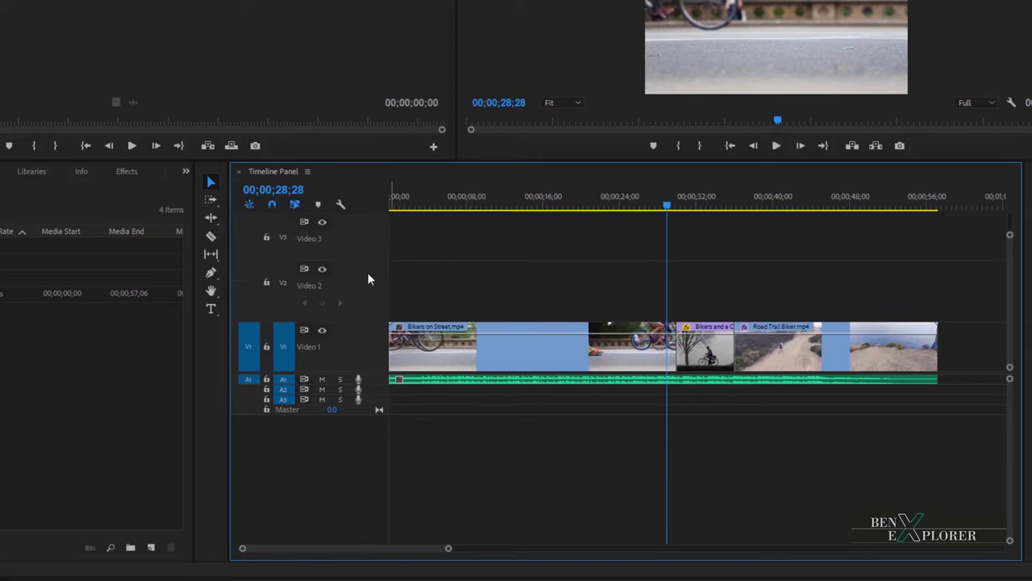
{"action": "double_click", "coordinate": [381, 346]}
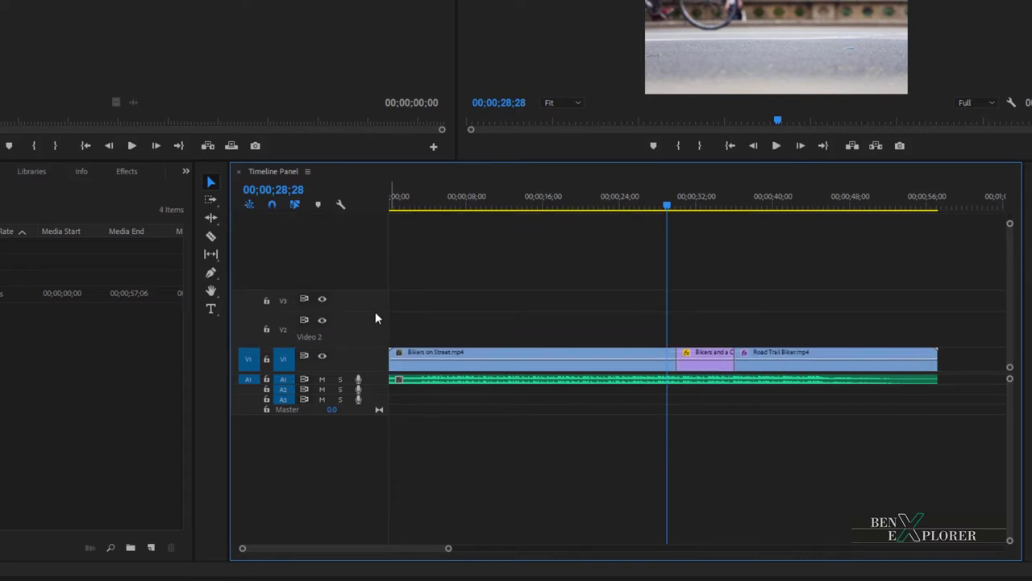
{"action": "key", "text": "ctrl+minus"}
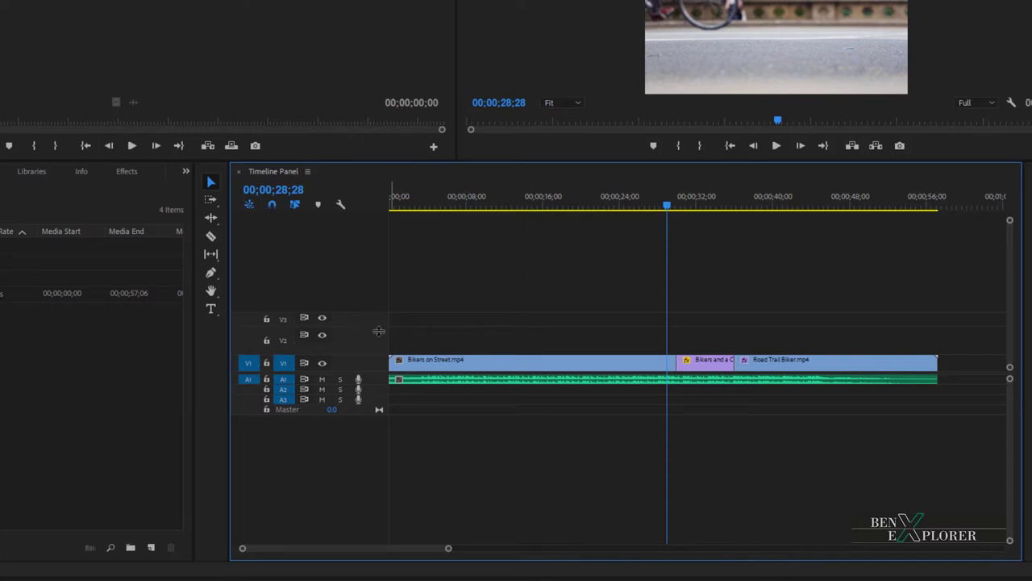
Shrink all video tracks to minimum height and zoom the timeline out, and restore the zoom with all video and audio tracks expanded
{"action": "key", "text": "ctrl+minus"}
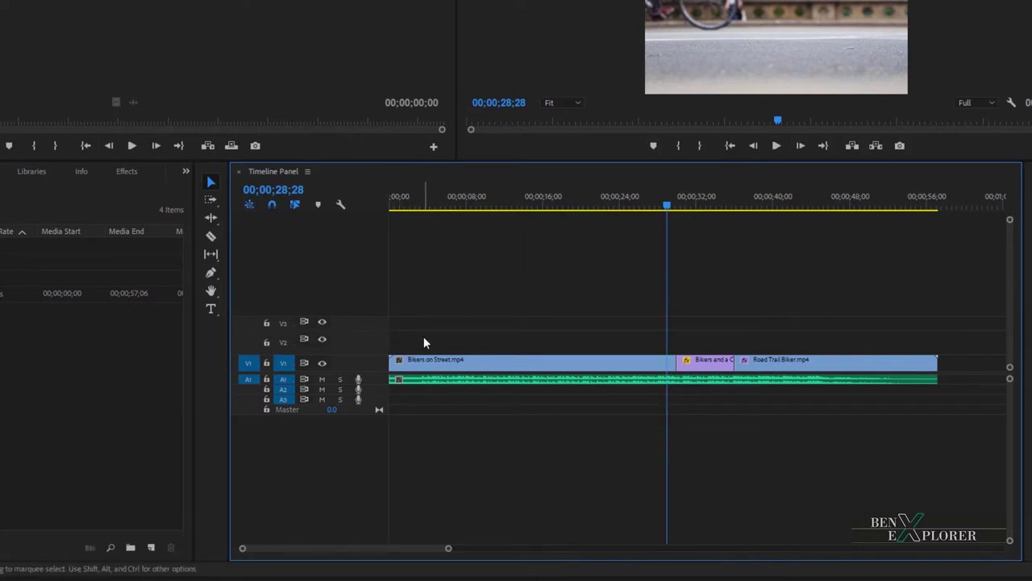
{"action": "key", "text": "ctrl+minus"}
{"action": "key", "text": "minus"}
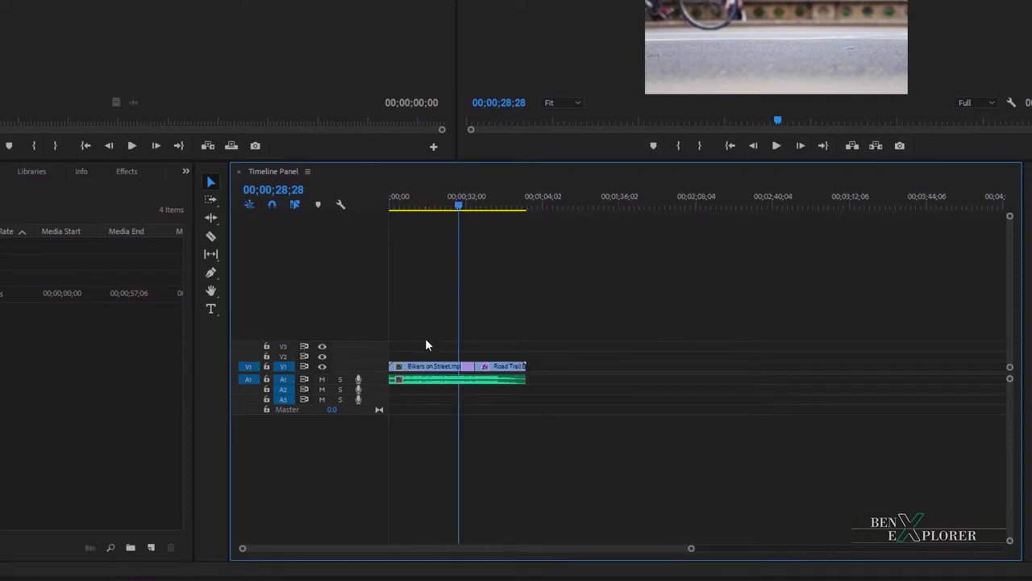
{"action": "key", "text": "ctrl+equal"}
{"action": "key", "text": "equal"}
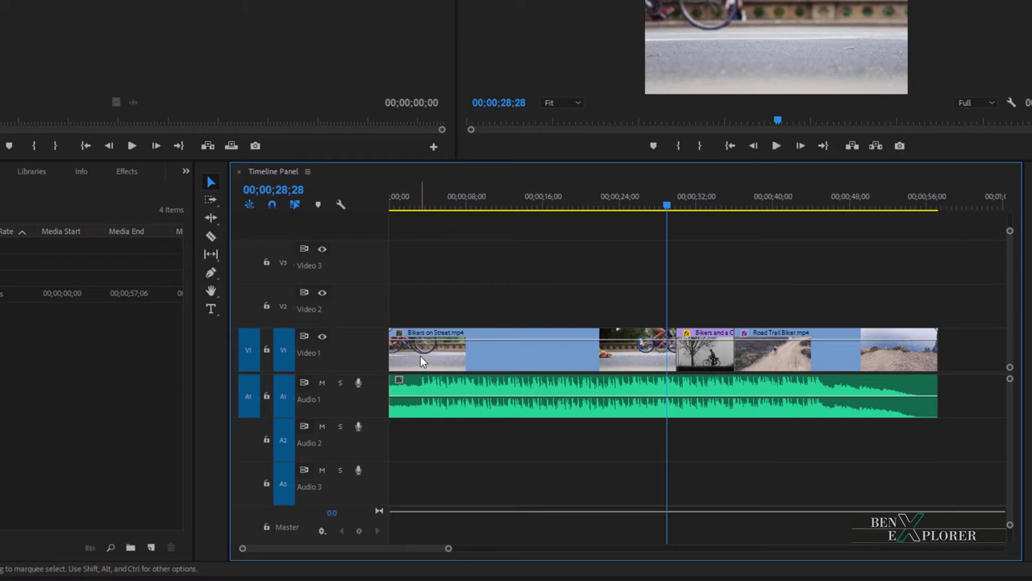
Toggle all video tracks between collapsed and expanded height, ending collapsed, and collapse all audio tracks
{"action": "double_click", "coordinate": [375, 349], "text": "shift"}
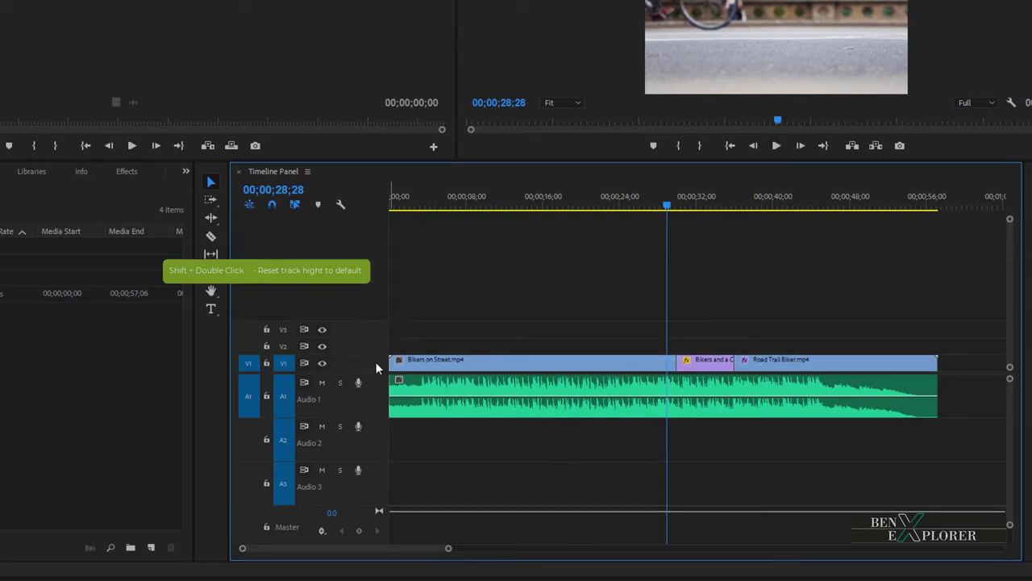
{"action": "double_click", "coordinate": [376, 366], "text": "shift"}
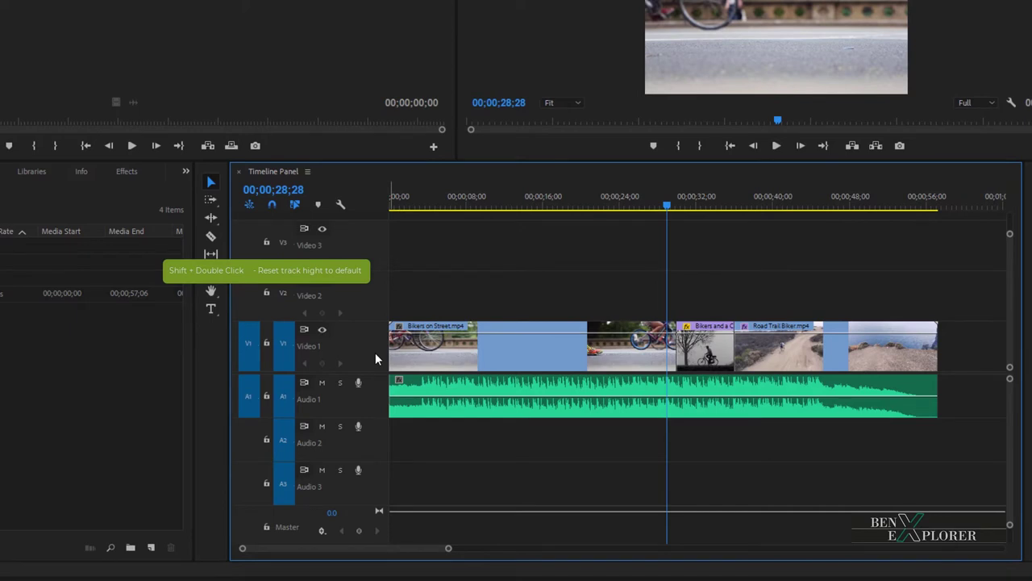
{"action": "double_click", "coordinate": [375, 355], "text": "shift"}
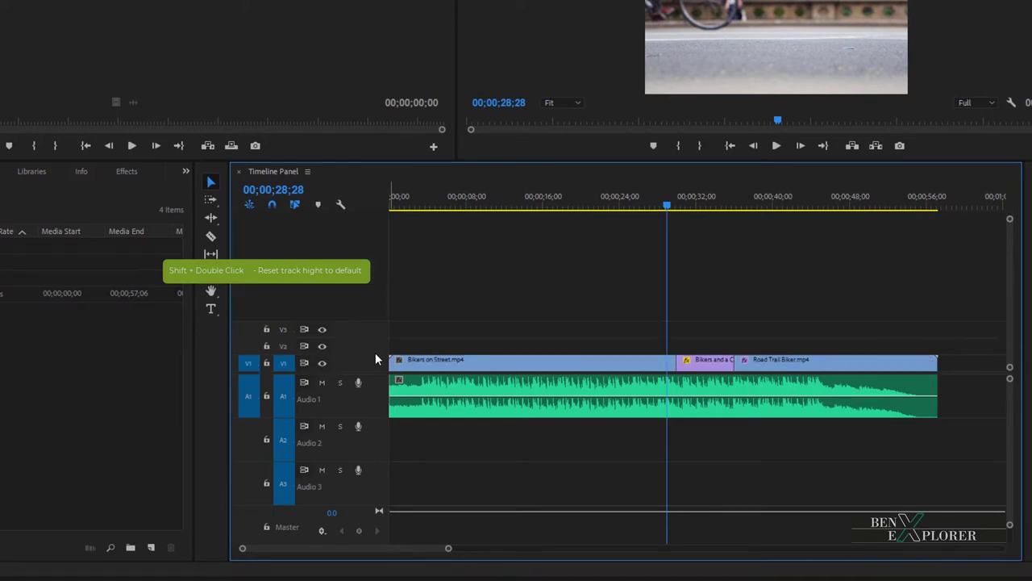
{"action": "double_click", "coordinate": [372, 367], "text": "shift"}
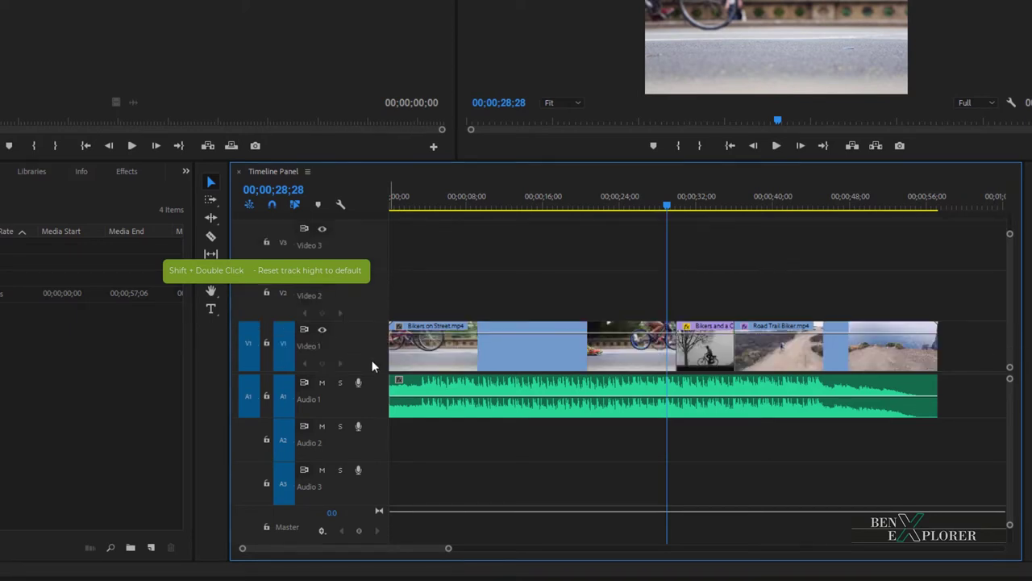
{"action": "double_click", "coordinate": [371, 357], "text": "shift"}
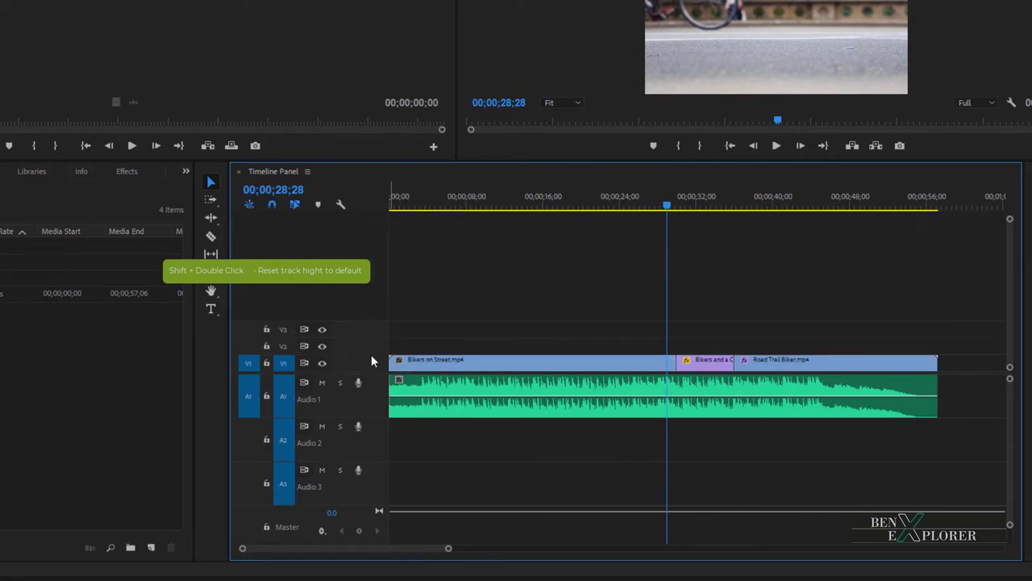
{"action": "double_click", "coordinate": [369, 400], "text": "shift"}
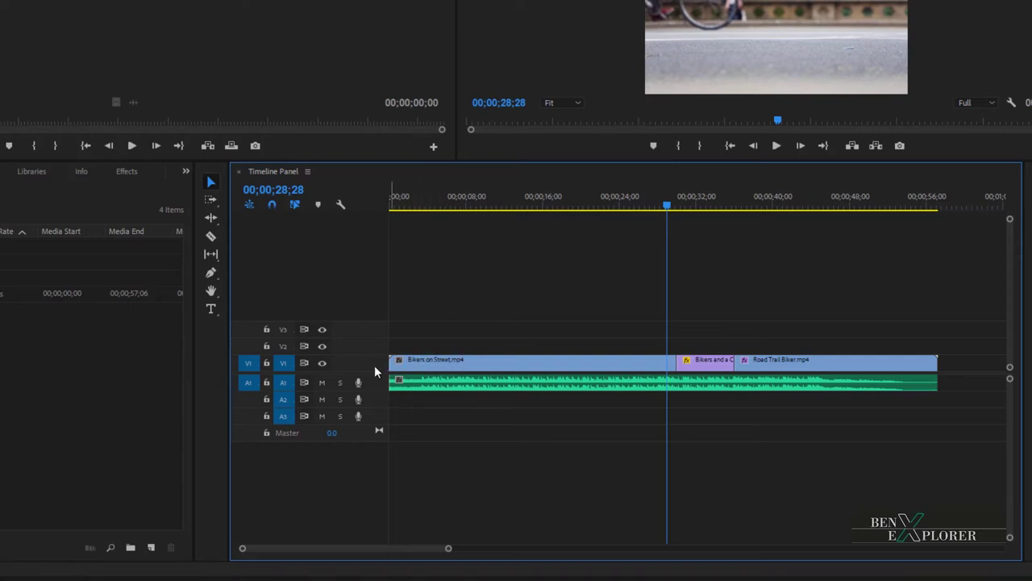
Enlarge video track V1 on its own and set the timeline clips to display Video Head Thumbnails
{"action": "scroll", "coordinate": [374, 365], "scroll_direction": "up", "scroll_amount": 3}
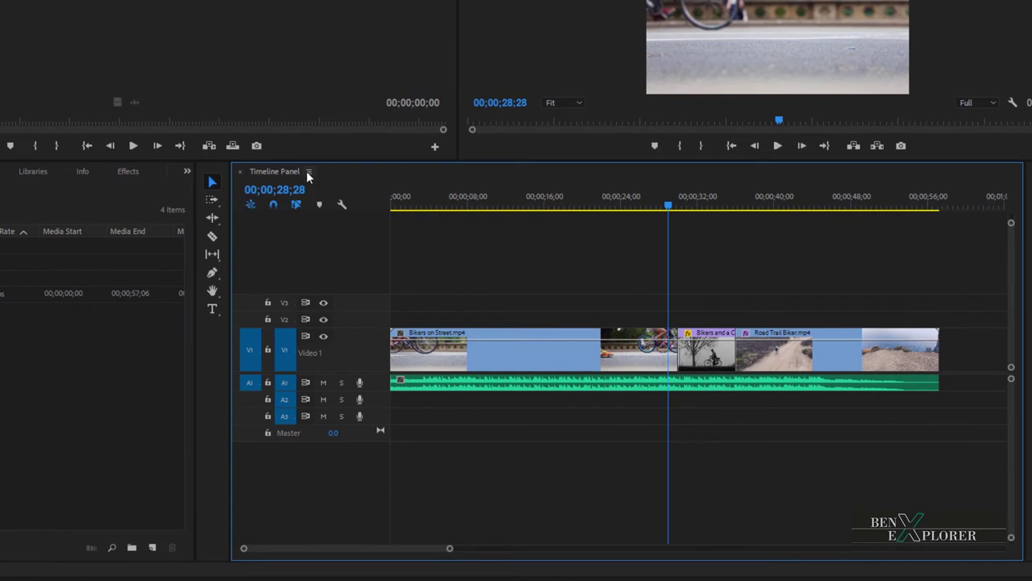
{"action": "left_click", "coordinate": [308, 171]}
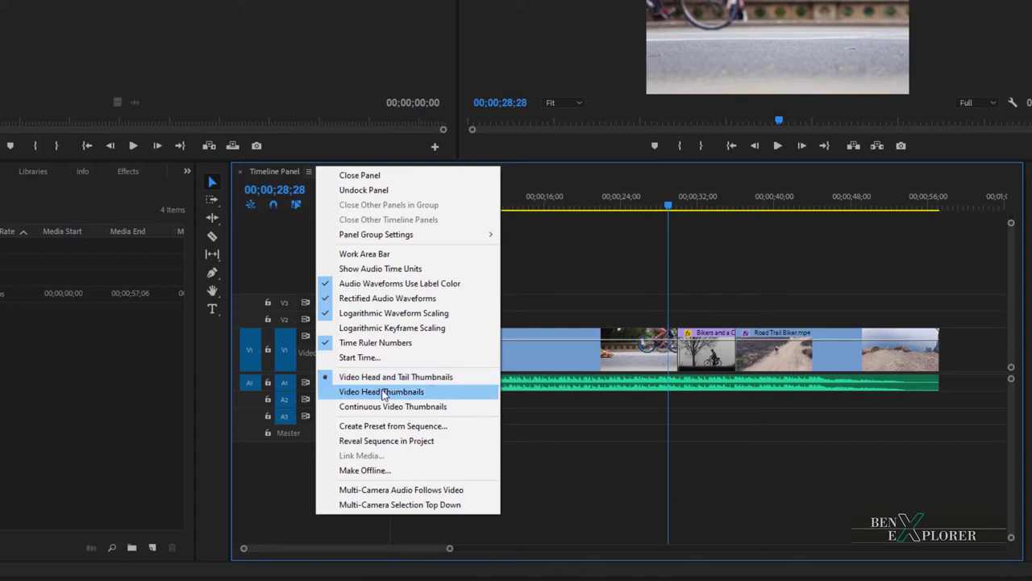
{"action": "left_click", "coordinate": [382, 392]}
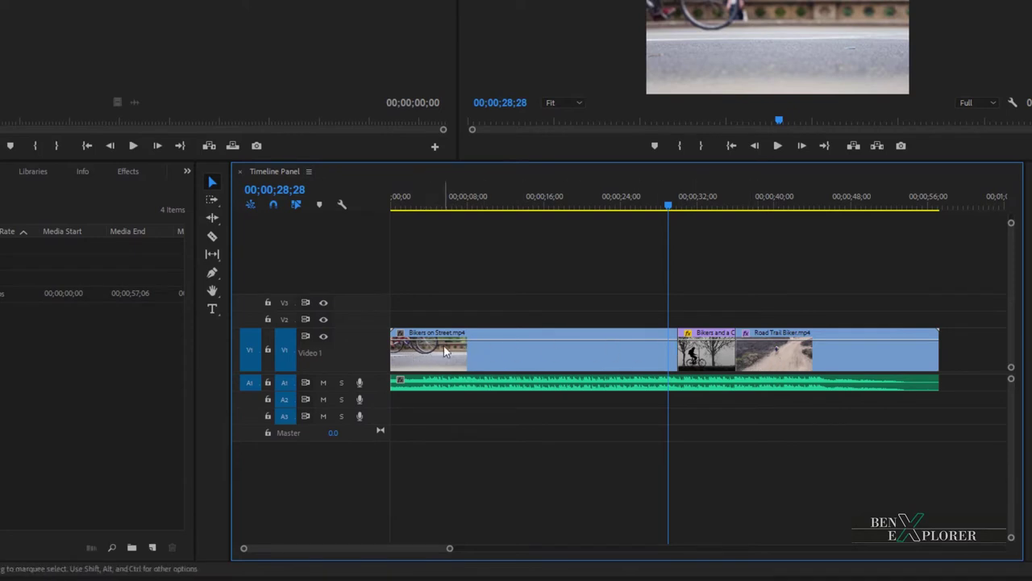
Display Continuous Video Thumbnails on the clips and scrub the playhead back to 00;00;25;18 on the zoomed-in timeline
{"action": "left_click", "coordinate": [309, 172]}
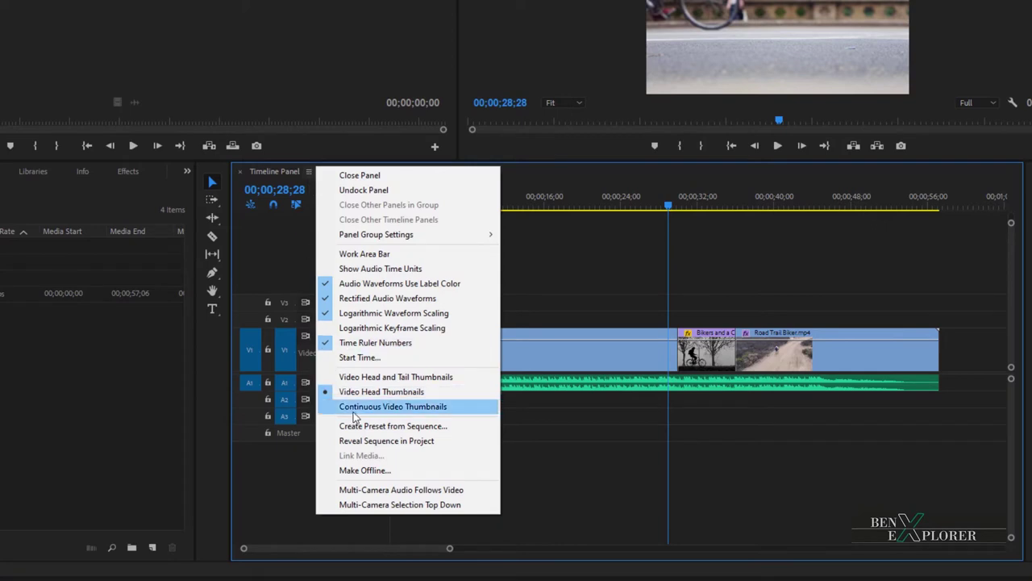
{"action": "left_click", "coordinate": [352, 409]}
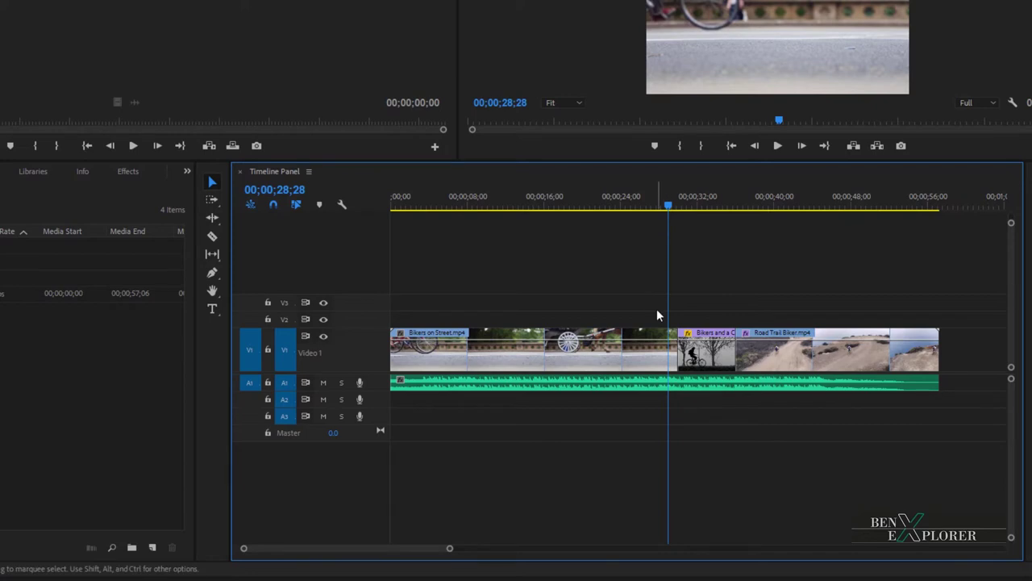
{"action": "key", "text": "equal"}
{"action": "key", "text": "equal"}
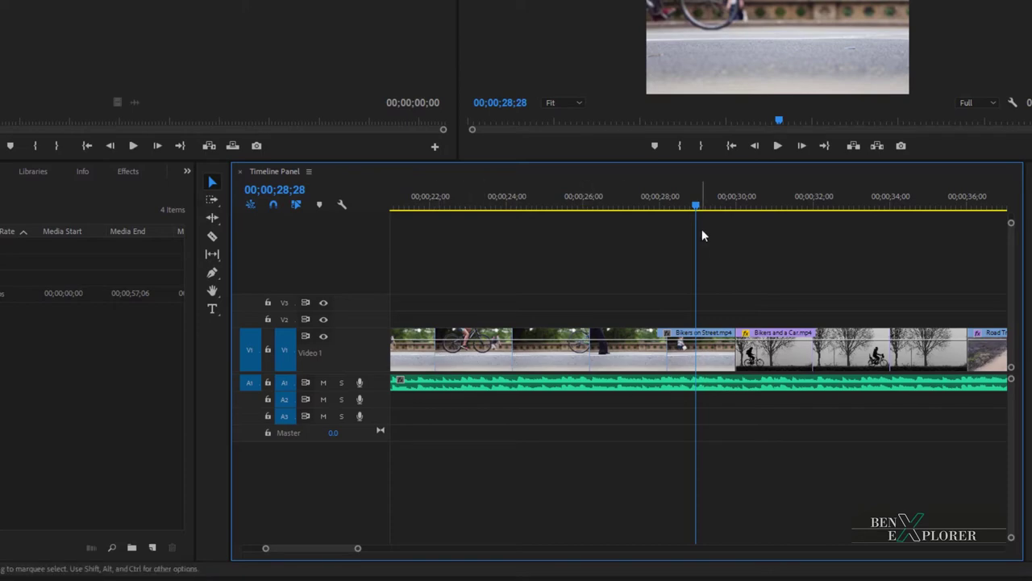
{"action": "left_click_drag", "start_coordinate": [696, 206], "coordinate": [567, 240]}
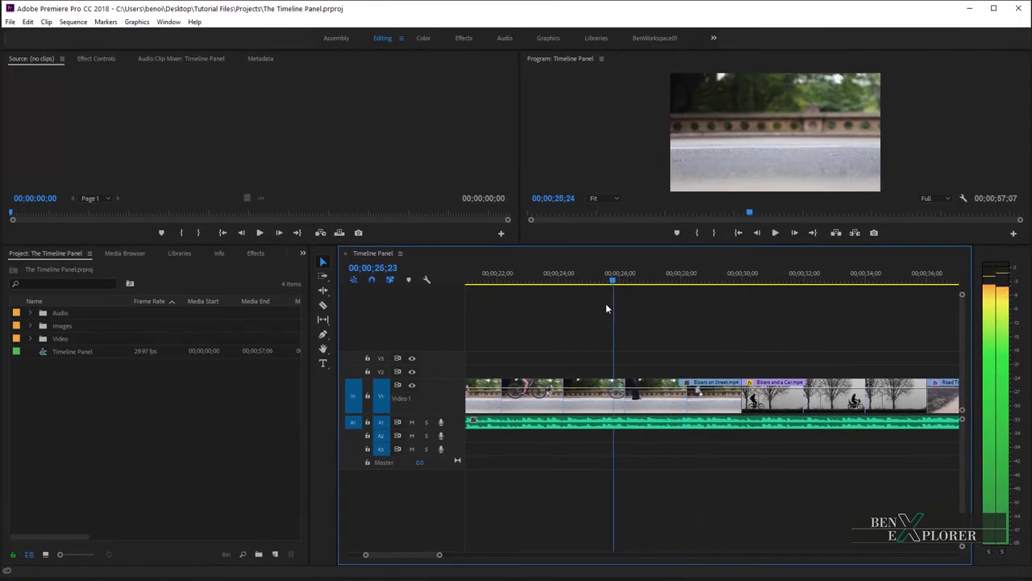
{"action": "left_click_drag", "start_coordinate": [607, 309], "coordinate": [607, 309]}
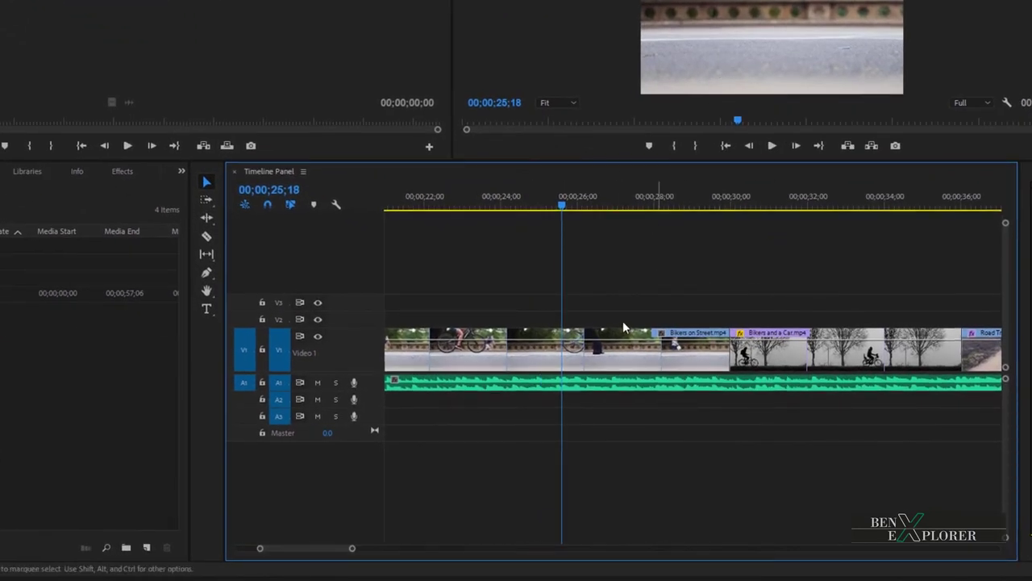
Set the clips back to Video Head and Tail Thumbnails and fit the whole sequence in the timeline
{"action": "left_click", "coordinate": [304, 170]}
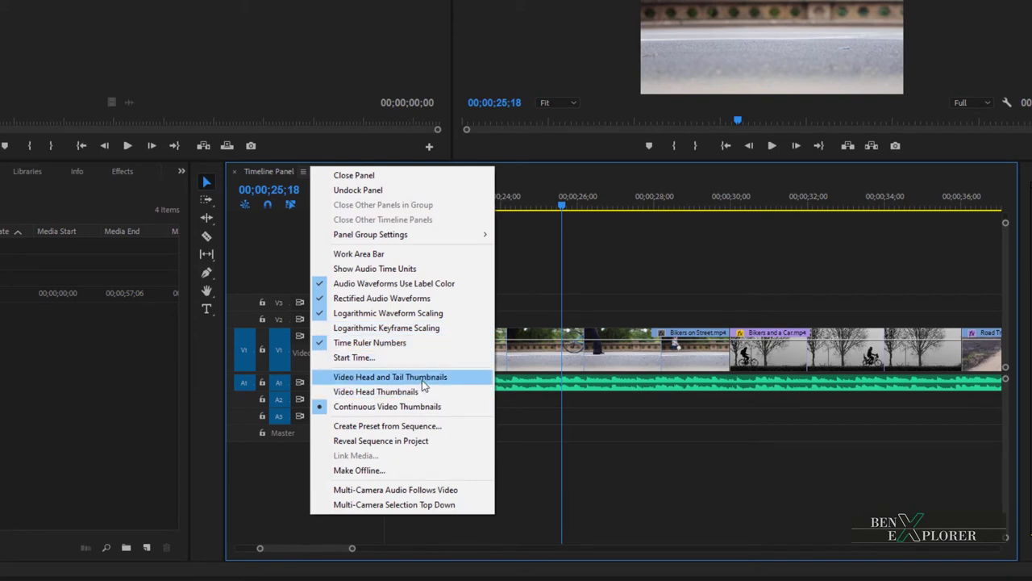
{"action": "left_click", "coordinate": [386, 376]}
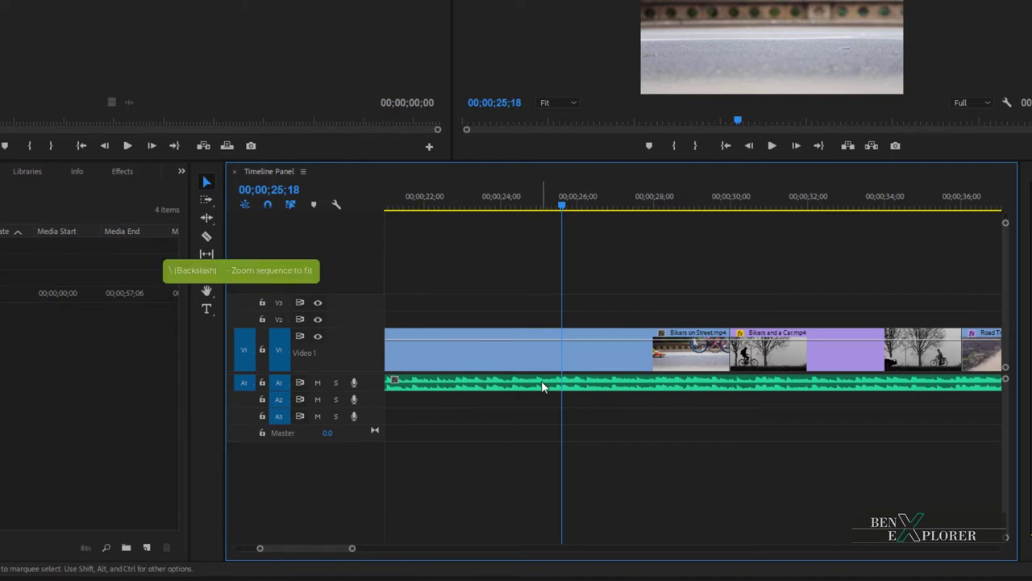
{"action": "key", "text": "backslash"}
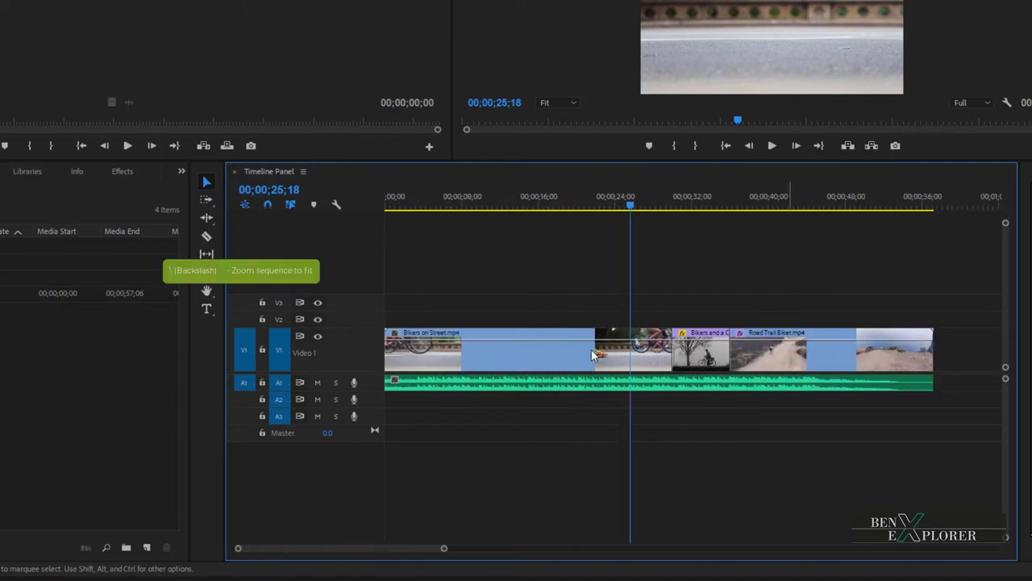
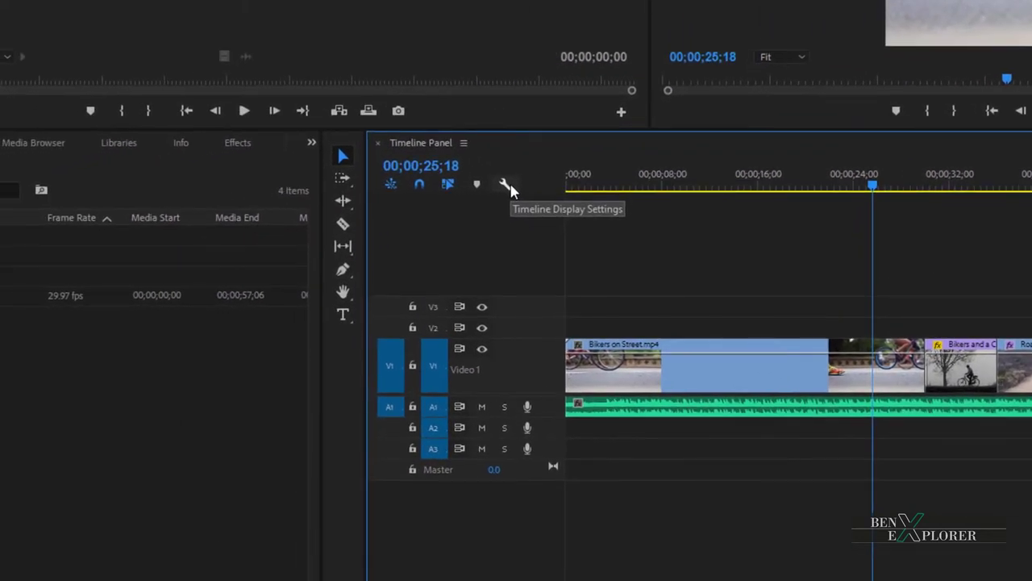
Hide the video thumbnails and the video names on the timeline clips
{"action": "left_click", "coordinate": [503, 185]}
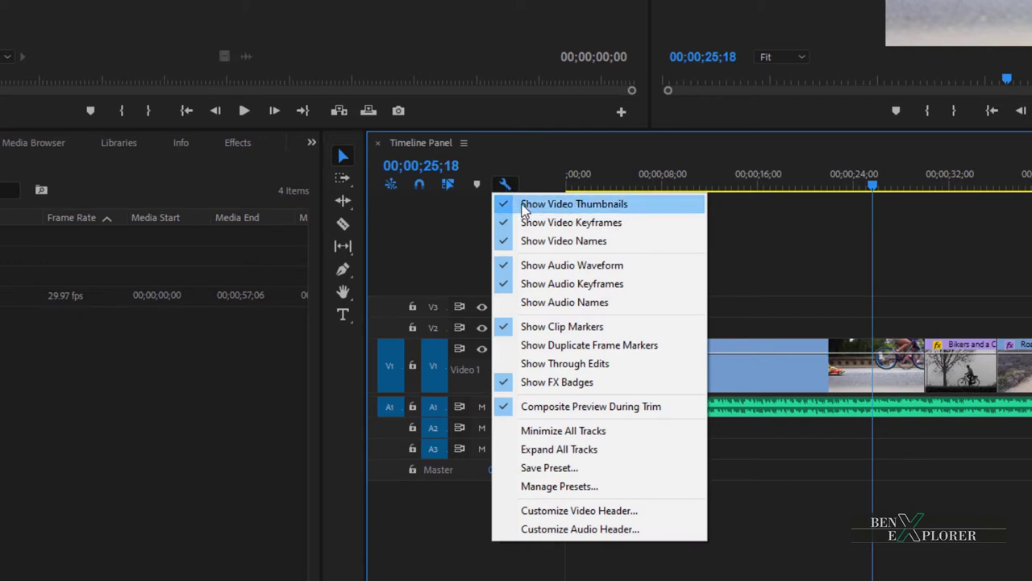
{"action": "left_click", "coordinate": [568, 208]}
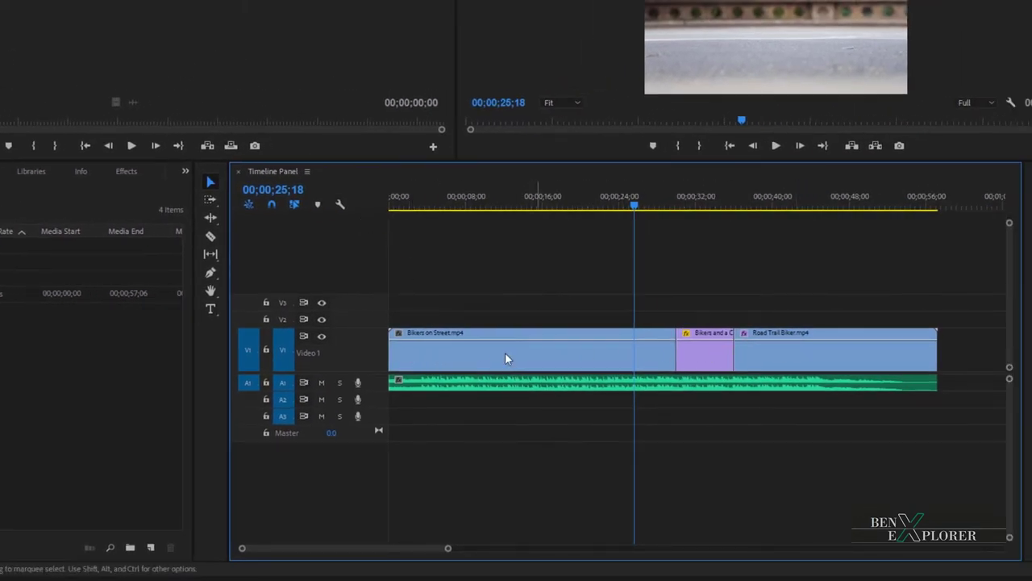
{"action": "left_click", "coordinate": [341, 206]}
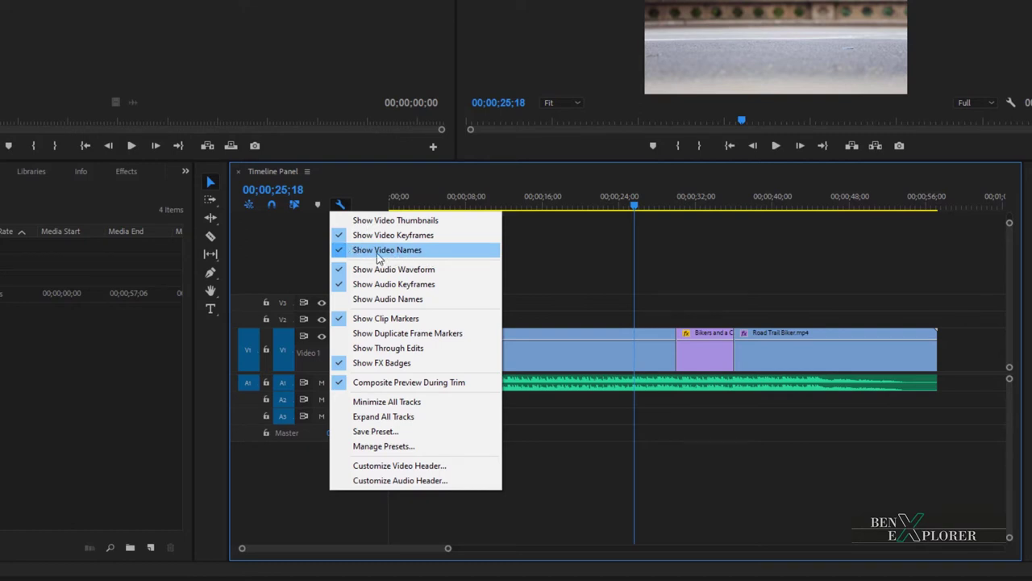
{"action": "left_click", "coordinate": [375, 254]}
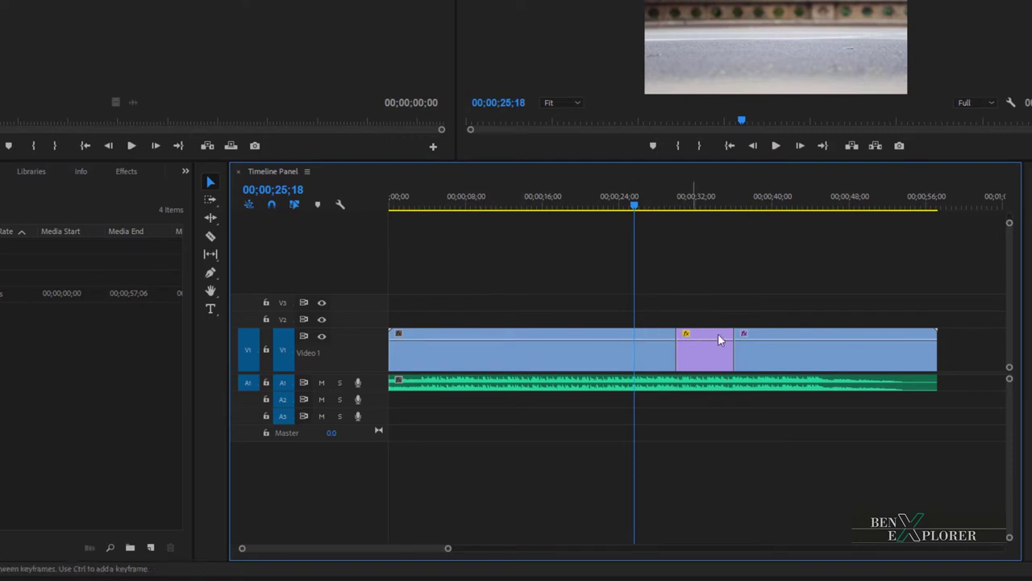
Show the video thumbnails and the video names on the timeline clips again
{"action": "left_click", "coordinate": [341, 205]}
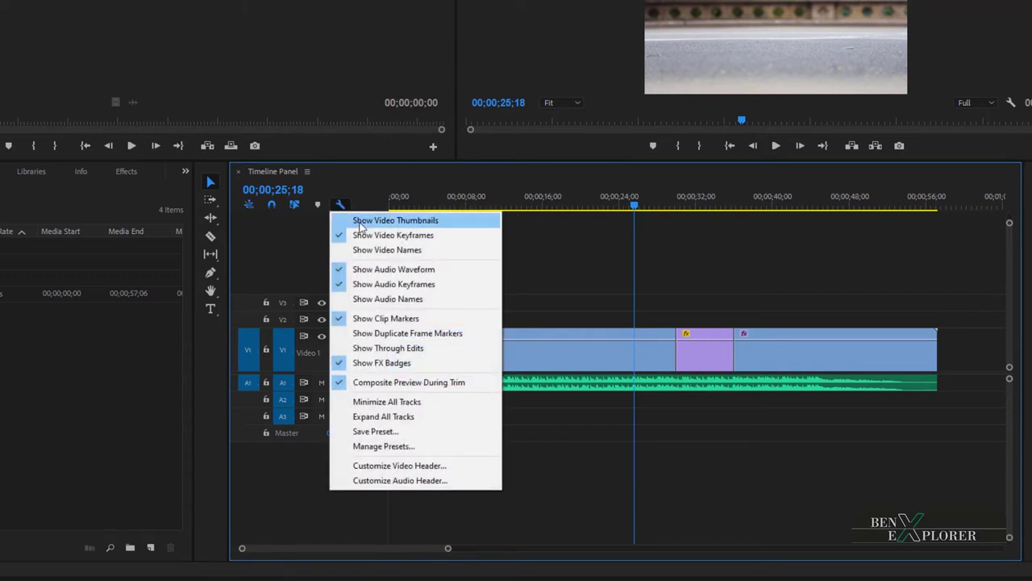
{"action": "left_click", "coordinate": [361, 222]}
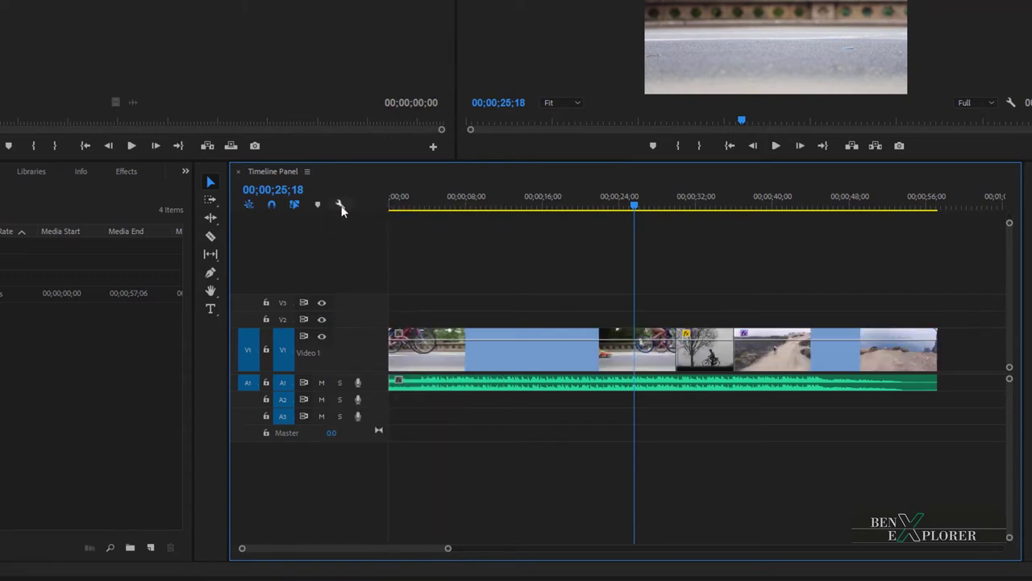
{"action": "left_click", "coordinate": [341, 206]}
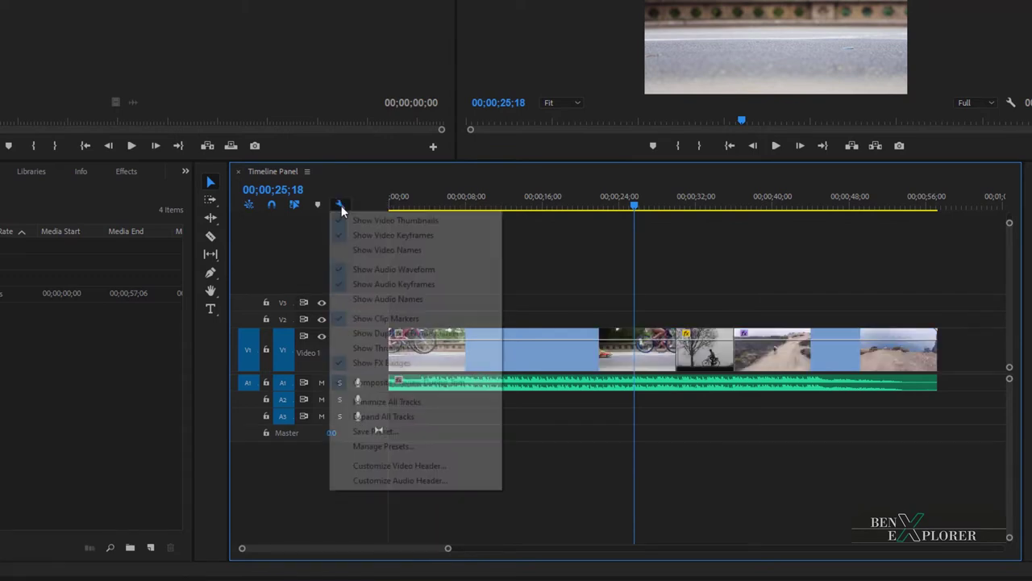
{"action": "left_click", "coordinate": [368, 252]}
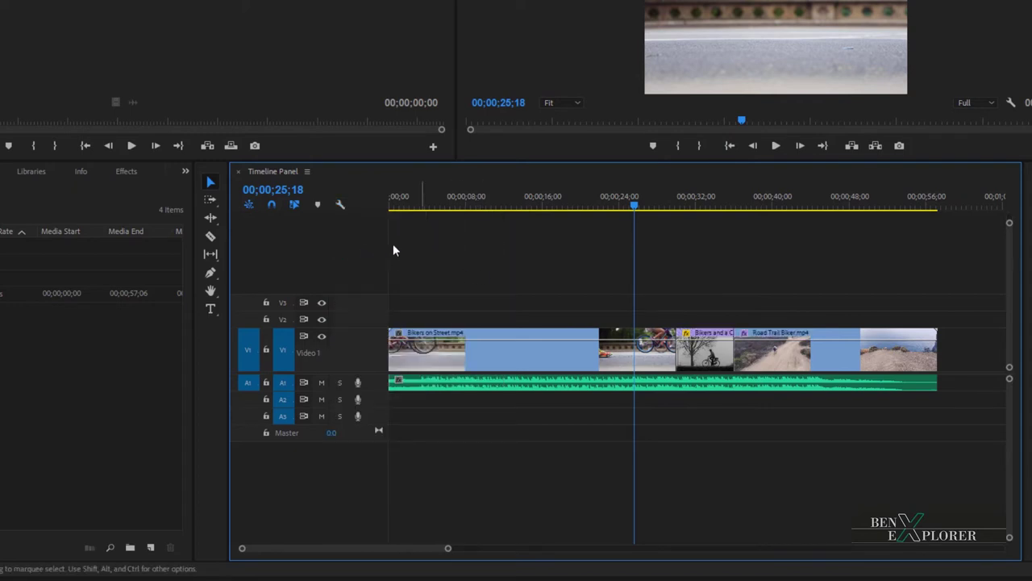
{"action": "left_click", "coordinate": [341, 205]}
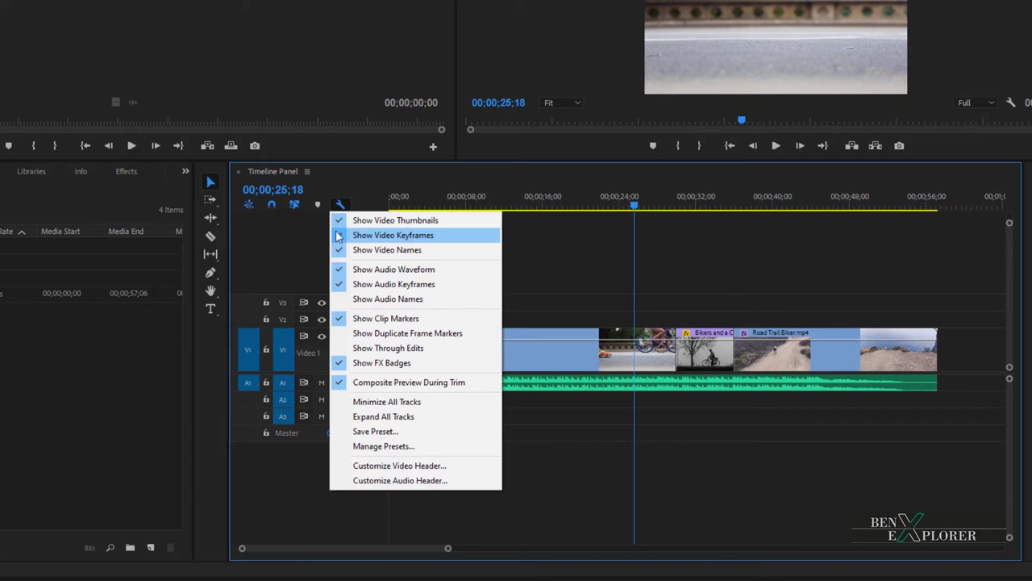
{"action": "left_click", "coordinate": [551, 266]}
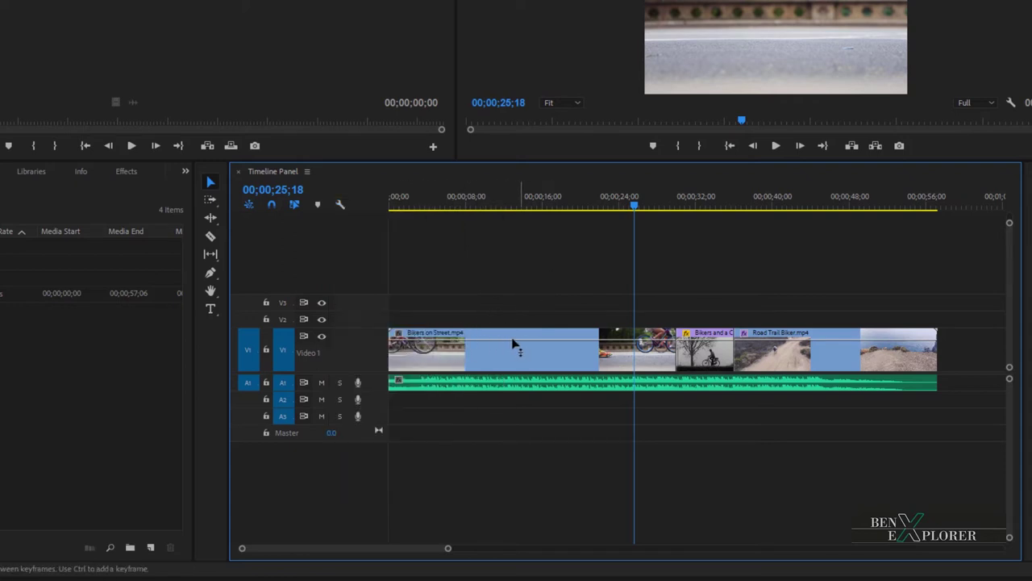
{"action": "left_click", "coordinate": [339, 206]}
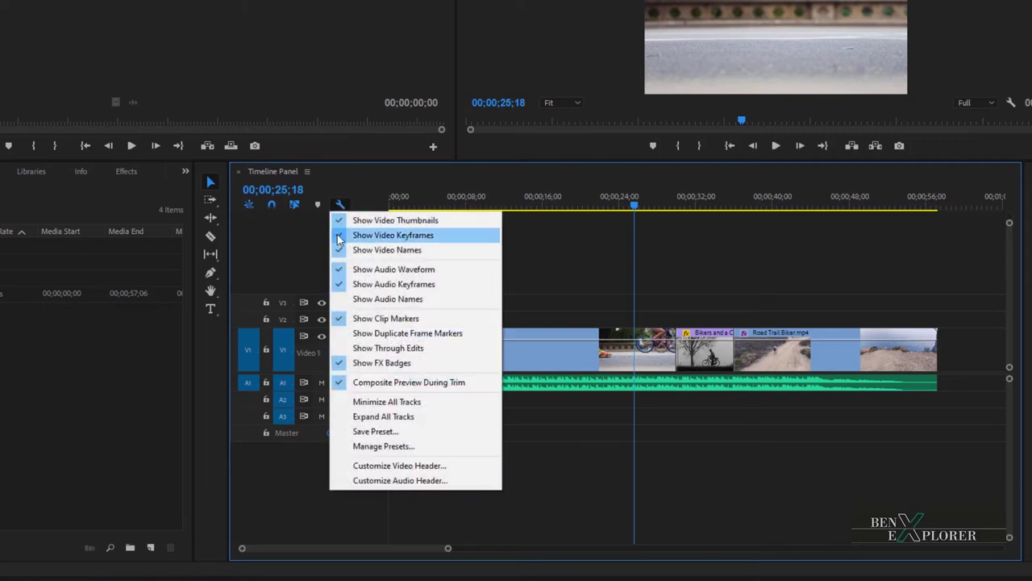
{"action": "left_click", "coordinate": [557, 299]}
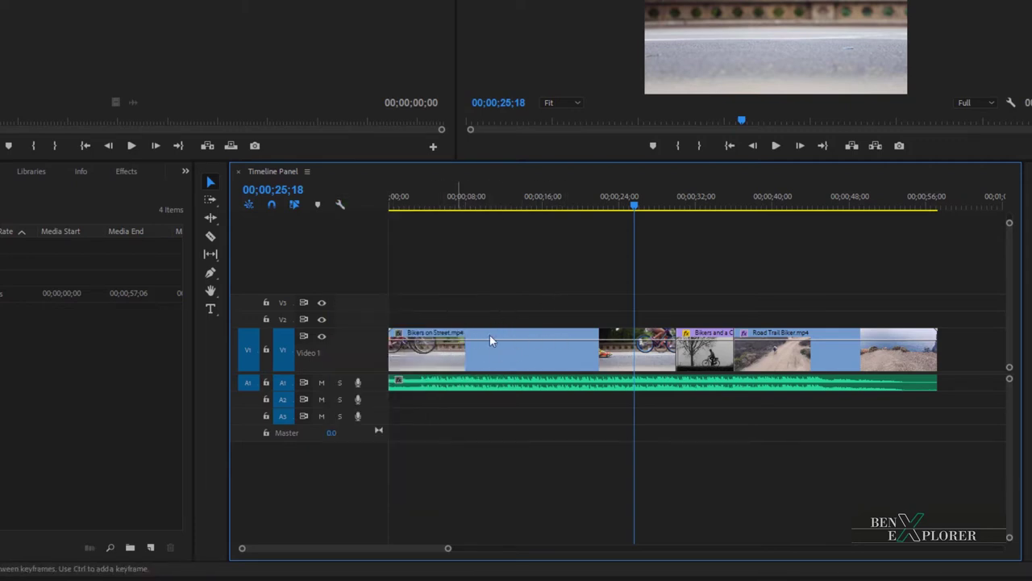
Minimize all video and audio tracks at once with the Minimize All Tracks display setting
{"action": "left_click", "coordinate": [339, 204]}
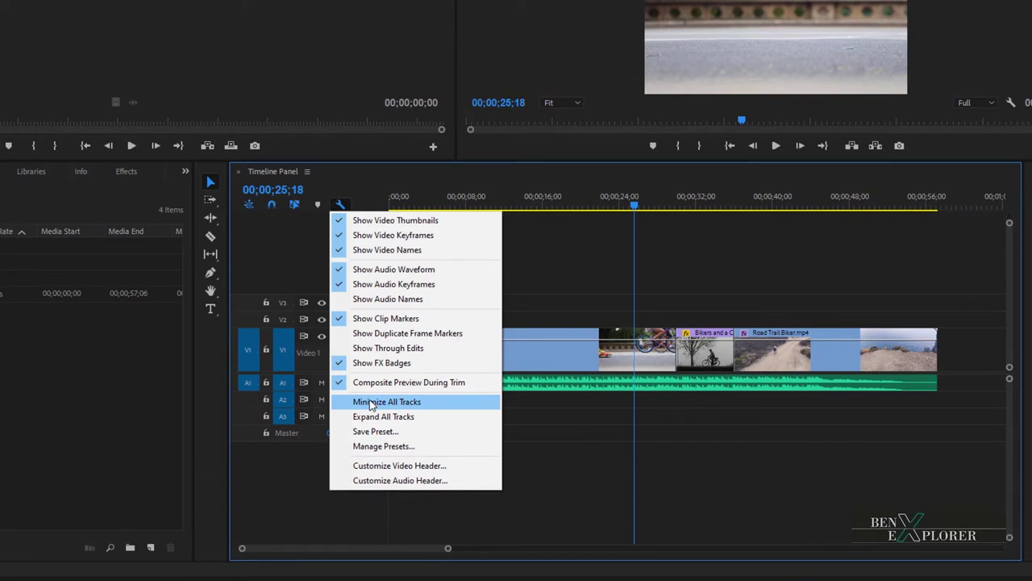
{"action": "left_click", "coordinate": [371, 403]}
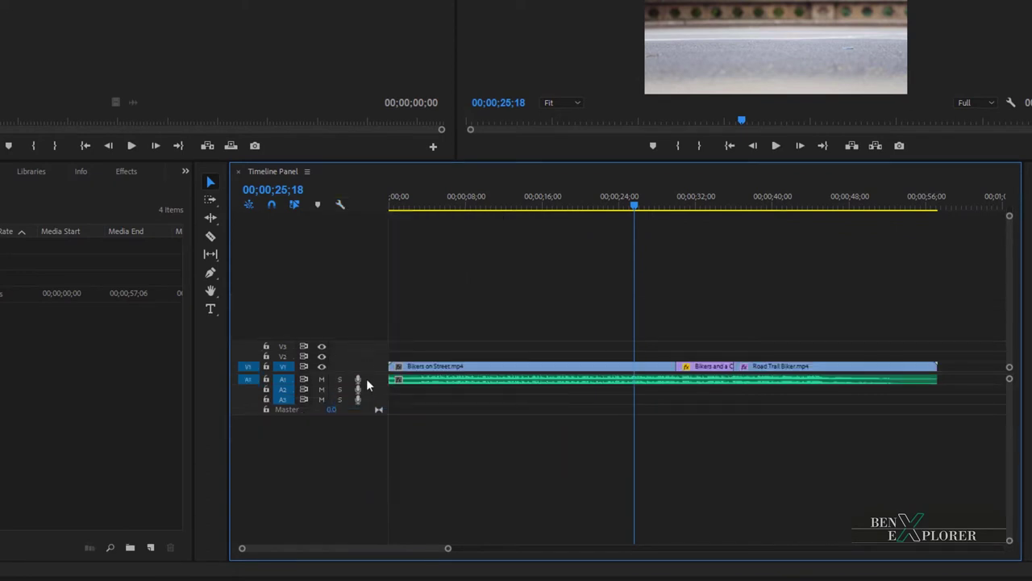
Expand all video and audio tracks at once with the Expand All Tracks display setting
{"action": "left_click", "coordinate": [339, 205]}
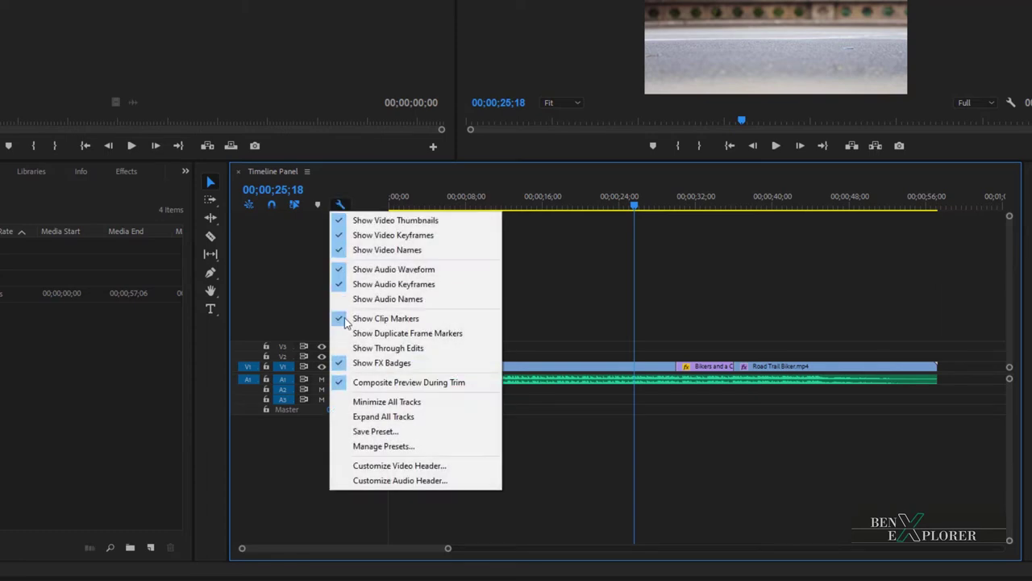
{"action": "left_click", "coordinate": [362, 419]}
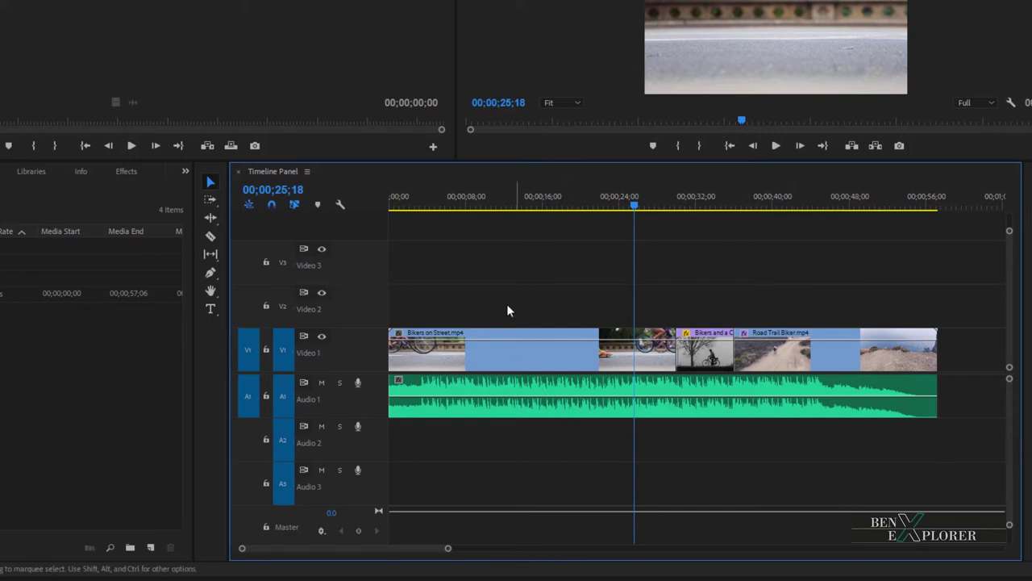
Toggle the video track heights and the audio track heights between default and collapsed, finishing with all tracks collapsed
{"action": "double_click", "coordinate": [355, 300], "text": "shift"}
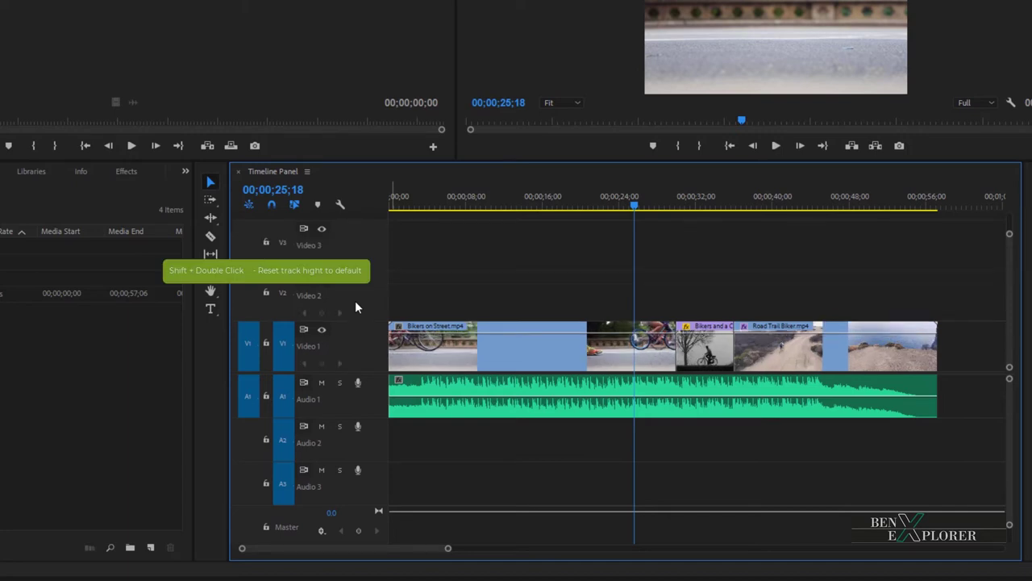
{"action": "double_click", "coordinate": [373, 445], "text": "shift"}
{"action": "double_click", "coordinate": [373, 447], "text": "shift"}
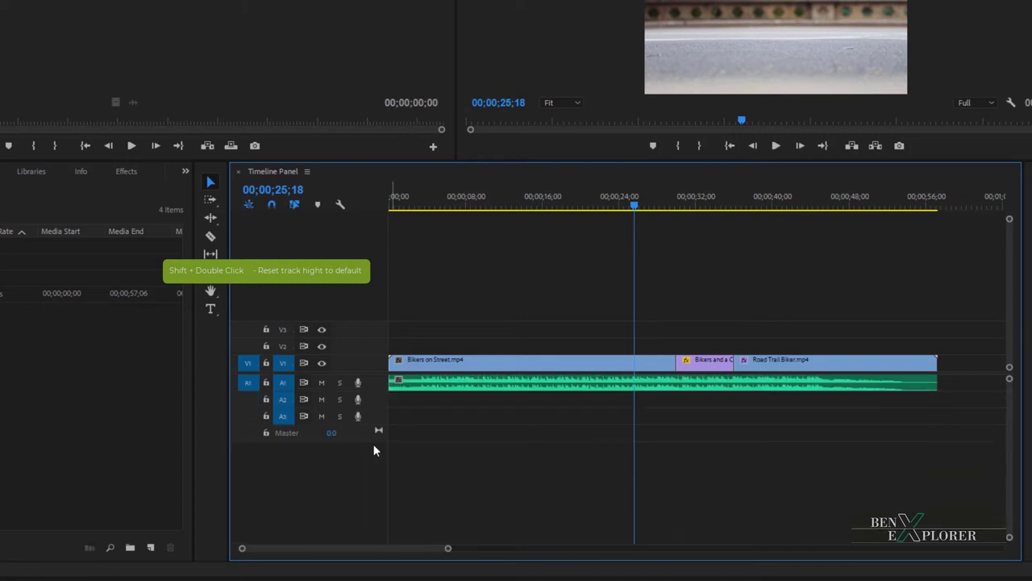
{"action": "double_click", "coordinate": [376, 365], "text": "shift"}
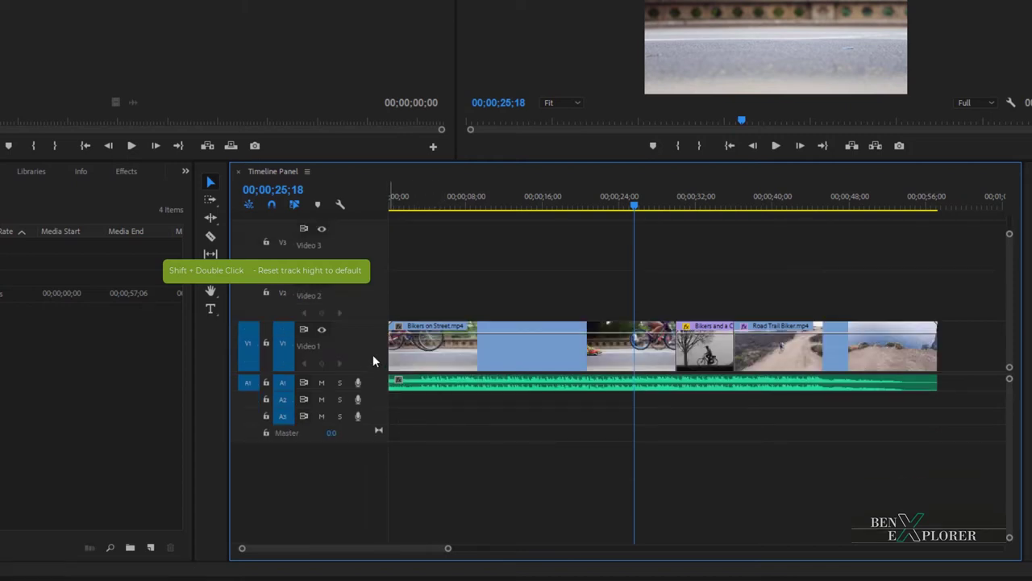
{"action": "double_click", "coordinate": [374, 360], "text": "shift"}
{"action": "double_click", "coordinate": [373, 362], "text": "shift"}
{"action": "double_click", "coordinate": [368, 363], "text": "shift"}
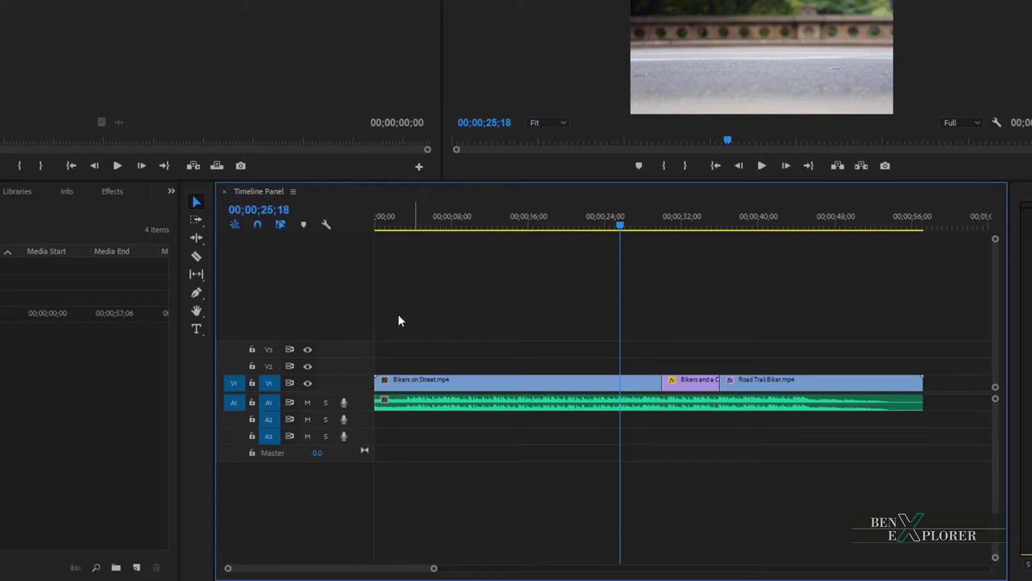
Delete the empty V2 video track, undo that deletion, and delete the empty A2 audio track
{"action": "right_click", "coordinate": [352, 364]}
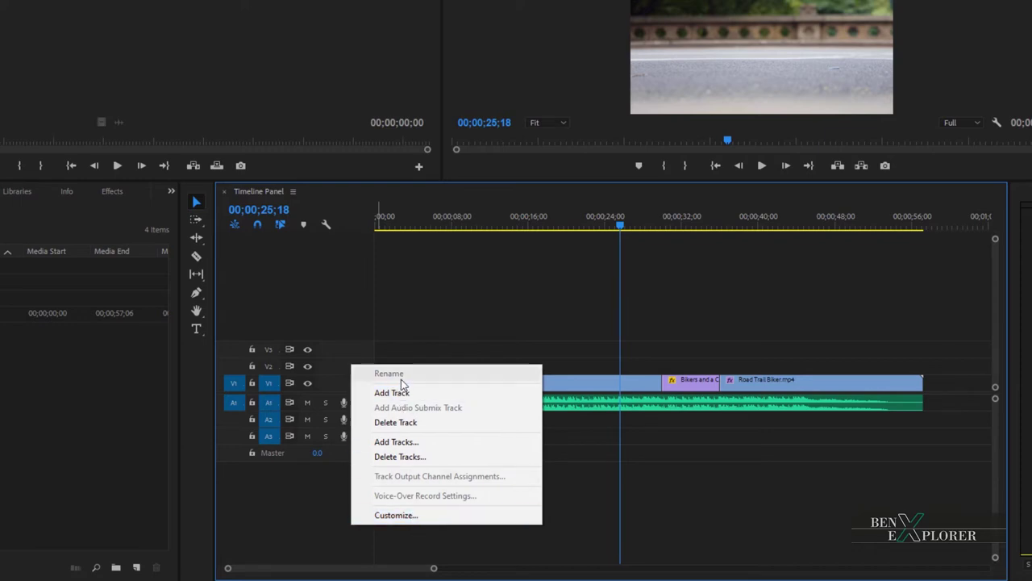
{"action": "left_click", "coordinate": [401, 425]}
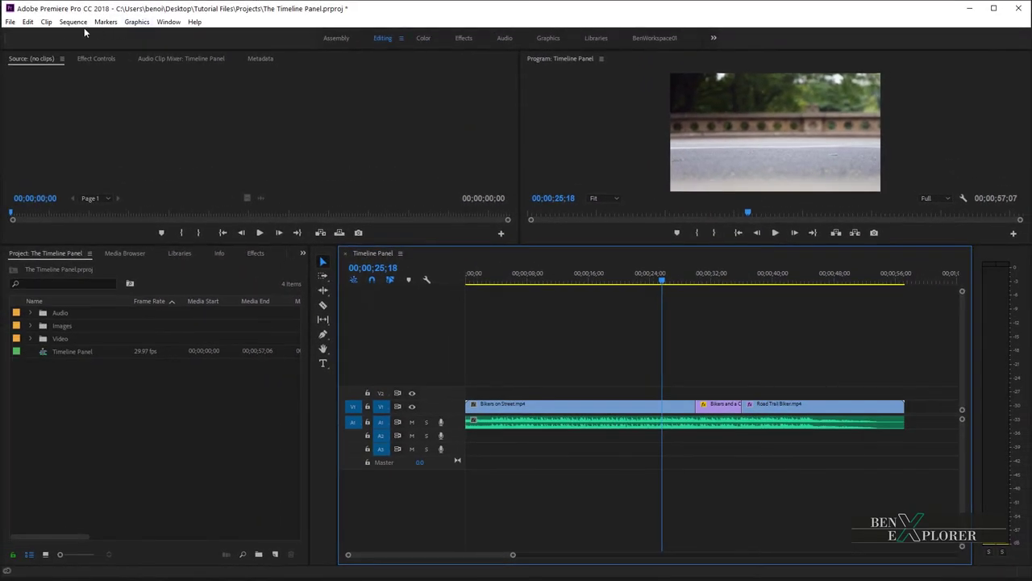
{"action": "left_click", "coordinate": [28, 22]}
{"action": "left_click", "coordinate": [37, 32]}
{"action": "right_click", "coordinate": [454, 439]}
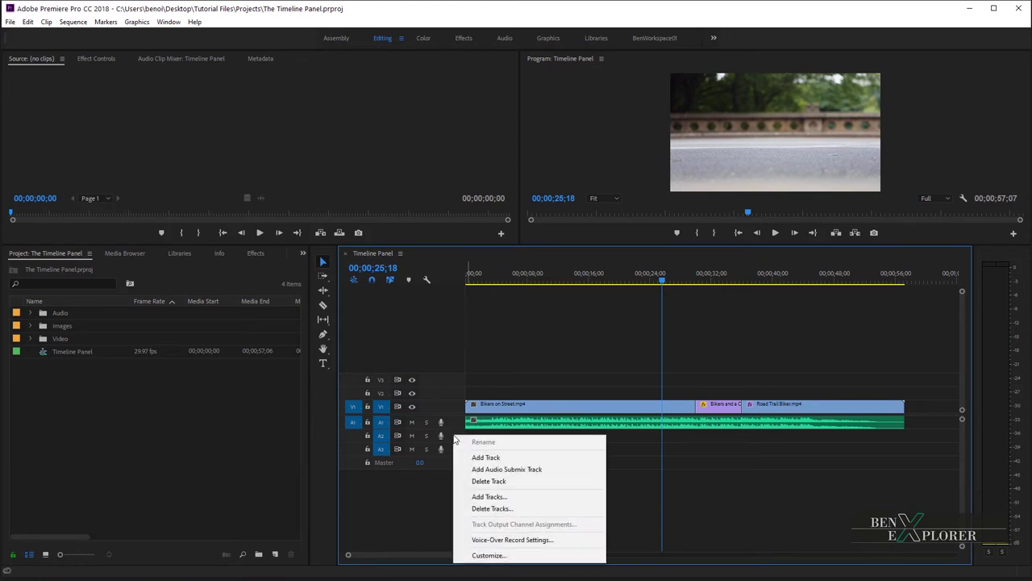
{"action": "left_click", "coordinate": [489, 480]}
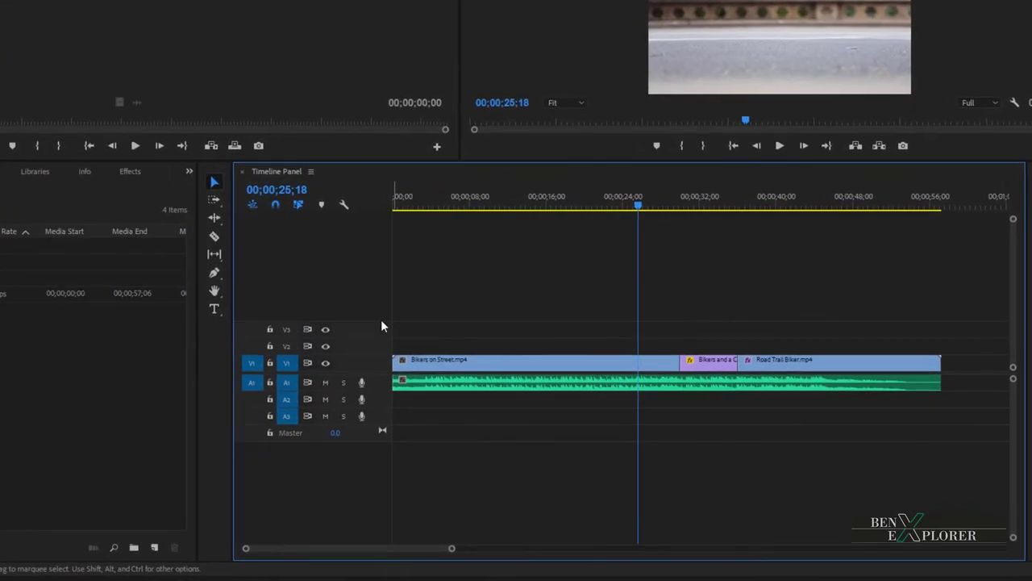
{"action": "right_click", "coordinate": [376, 325]}
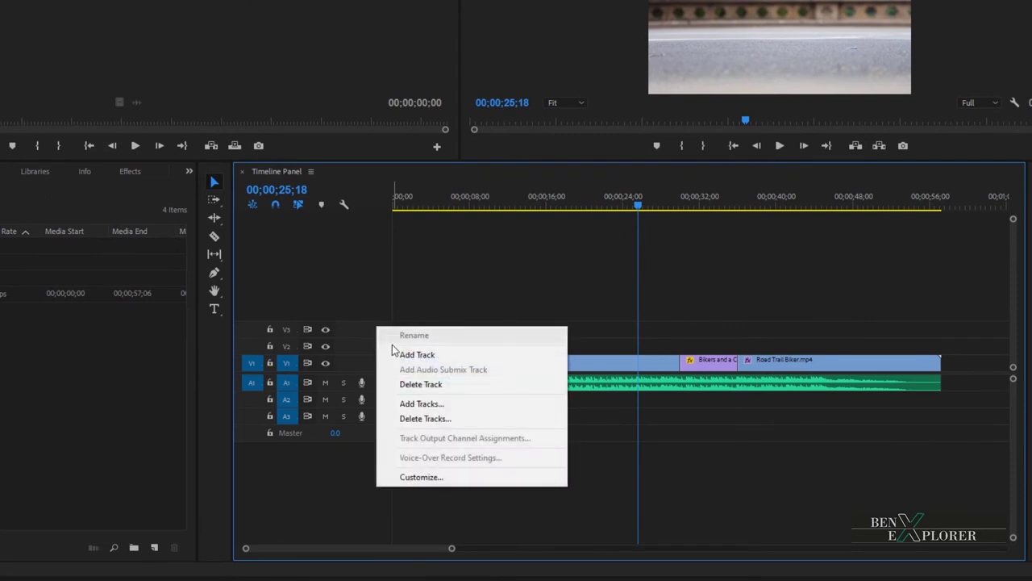
{"action": "right_click", "coordinate": [361, 343]}
{"action": "right_click", "coordinate": [361, 342]}
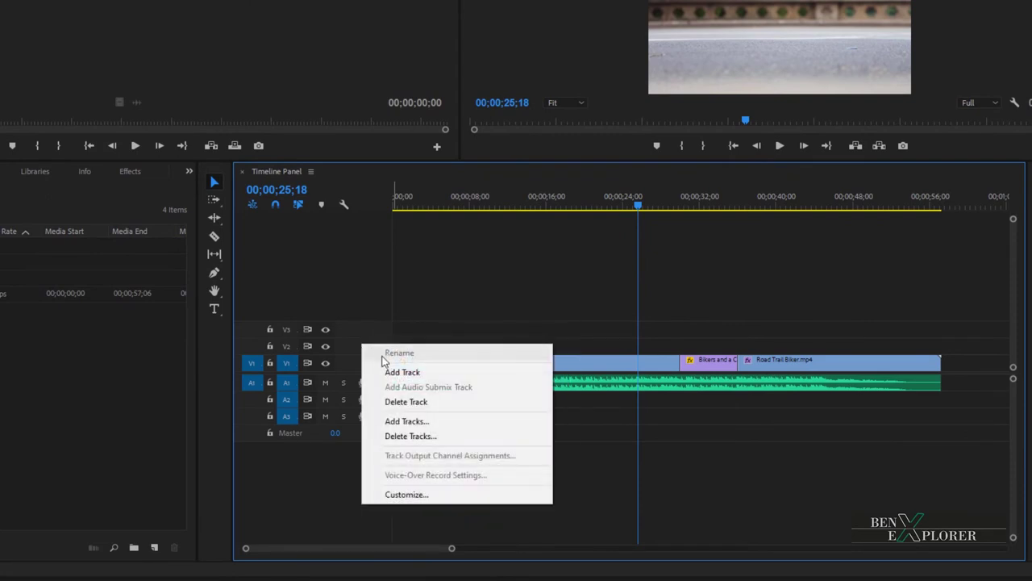
{"action": "left_click", "coordinate": [356, 305]}
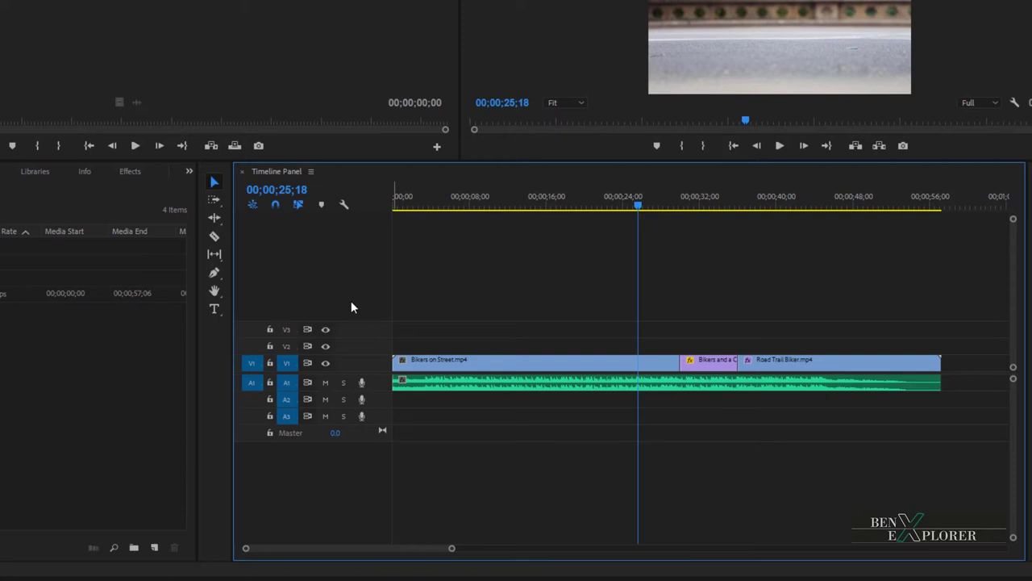
Delete all empty video tracks and all empty audio tracks from the sequence in one operation
{"action": "right_click", "coordinate": [366, 351]}
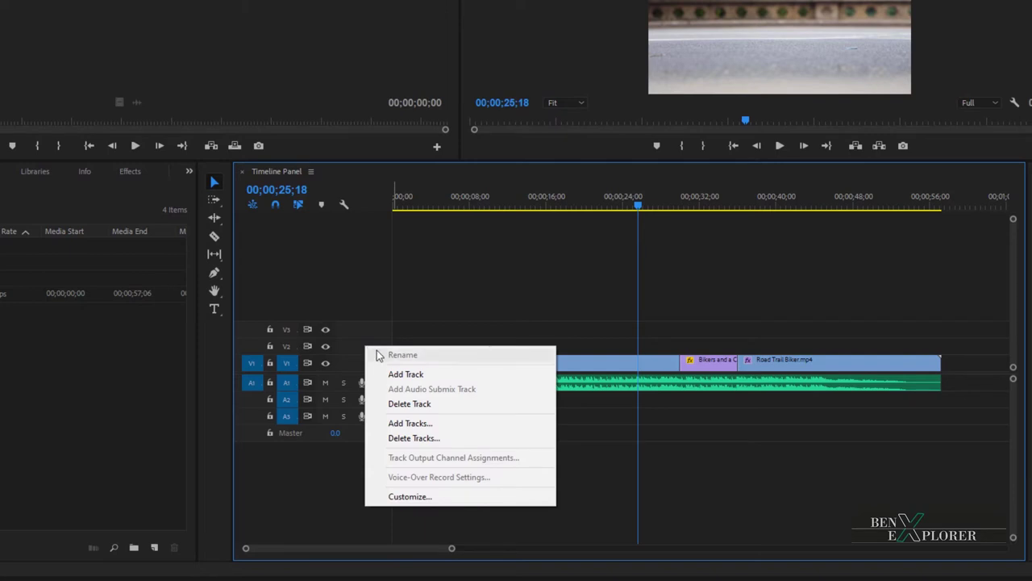
{"action": "left_click", "coordinate": [432, 442]}
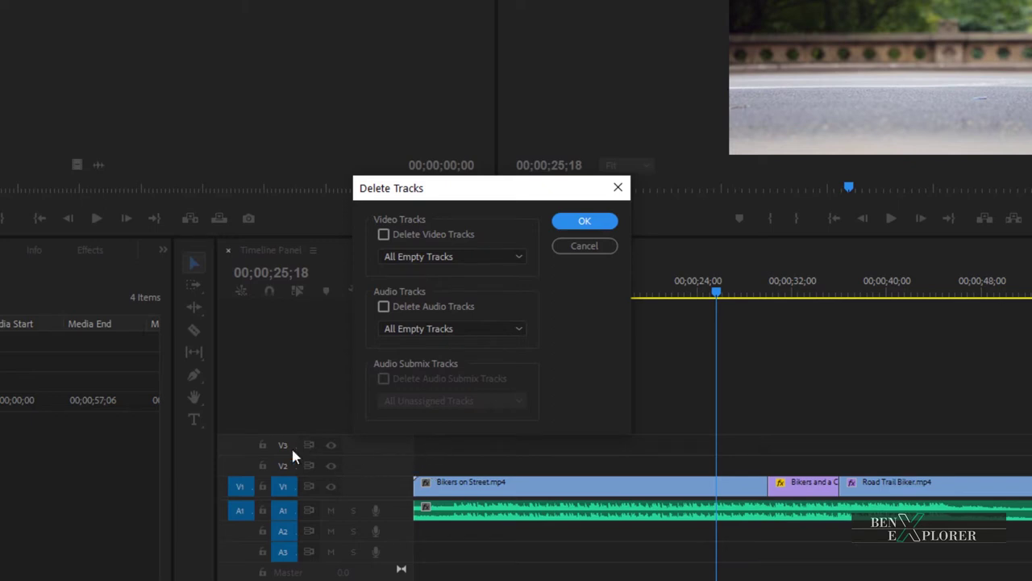
{"action": "left_click", "coordinate": [386, 237]}
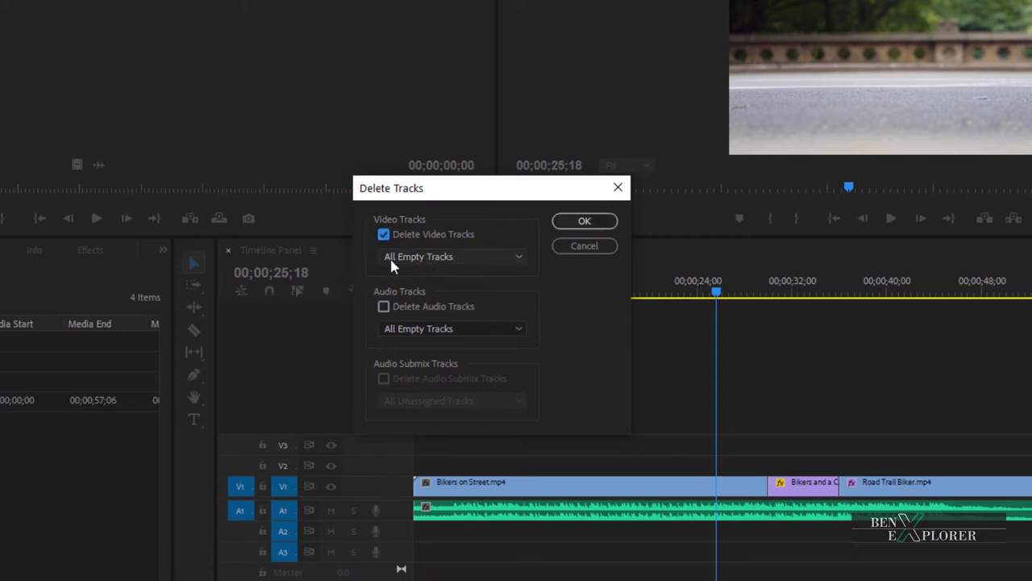
{"action": "left_click", "coordinate": [521, 258]}
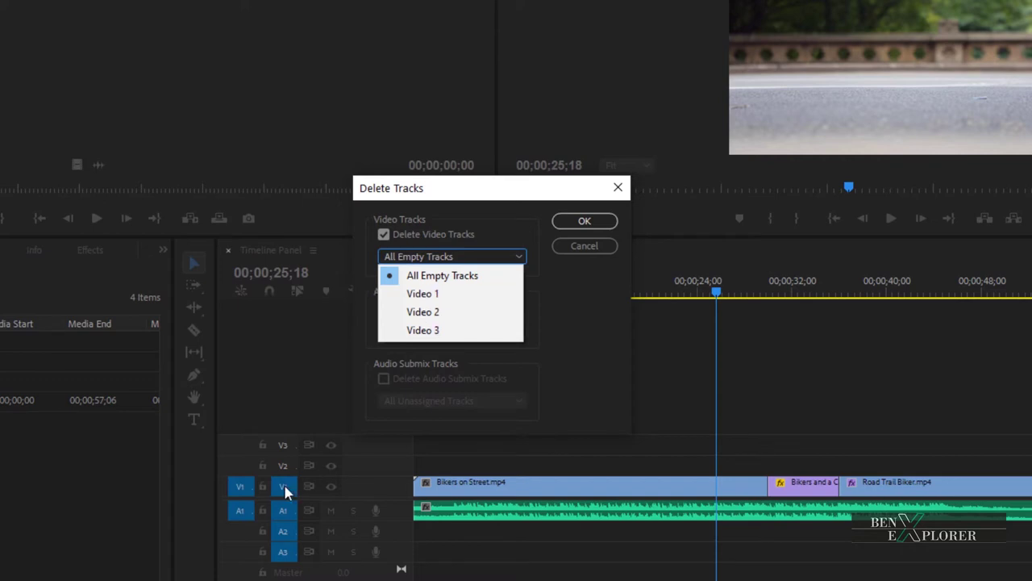
{"action": "left_click", "coordinate": [455, 283]}
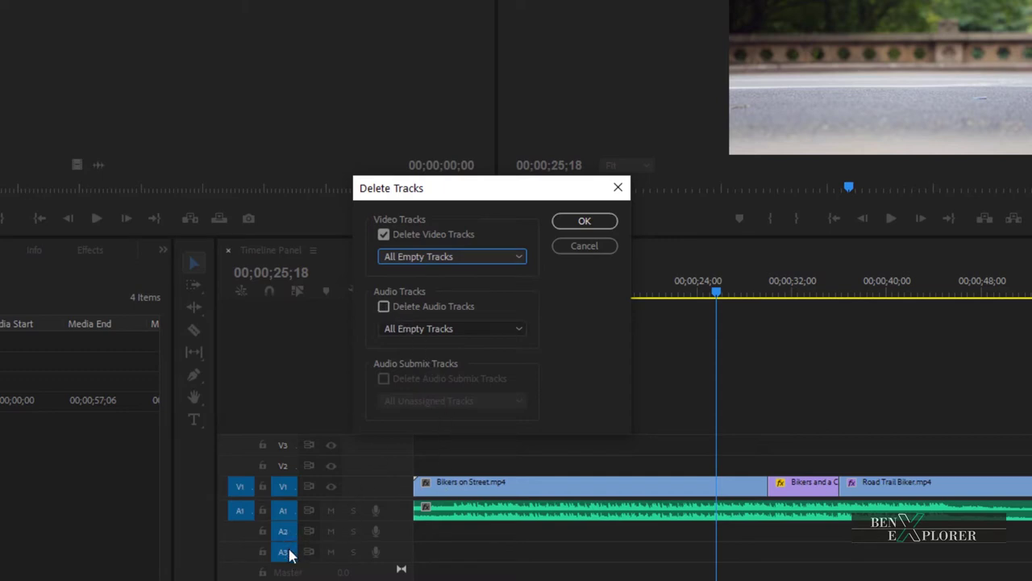
{"action": "left_click", "coordinate": [384, 307]}
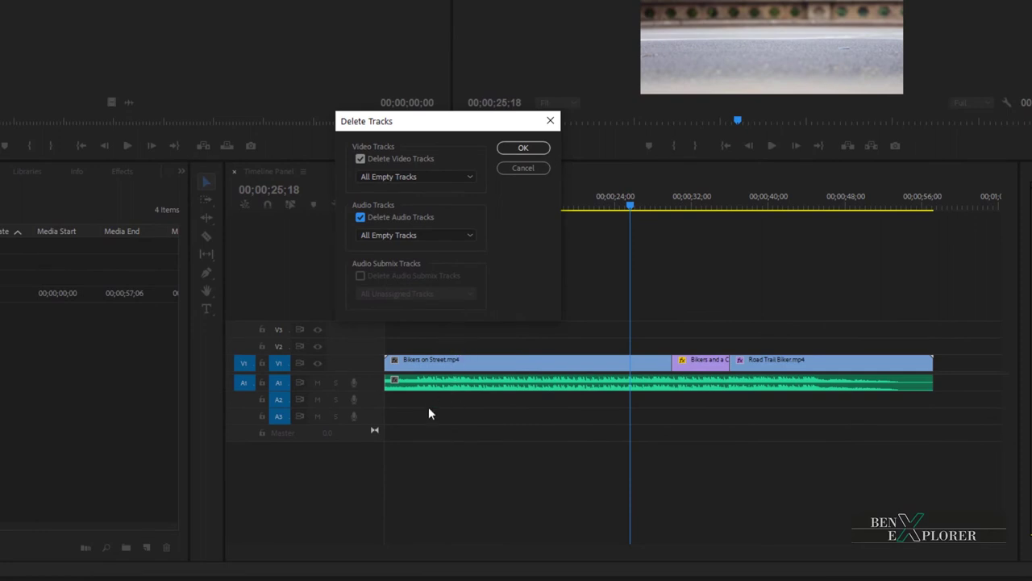
{"action": "left_click", "coordinate": [523, 152]}
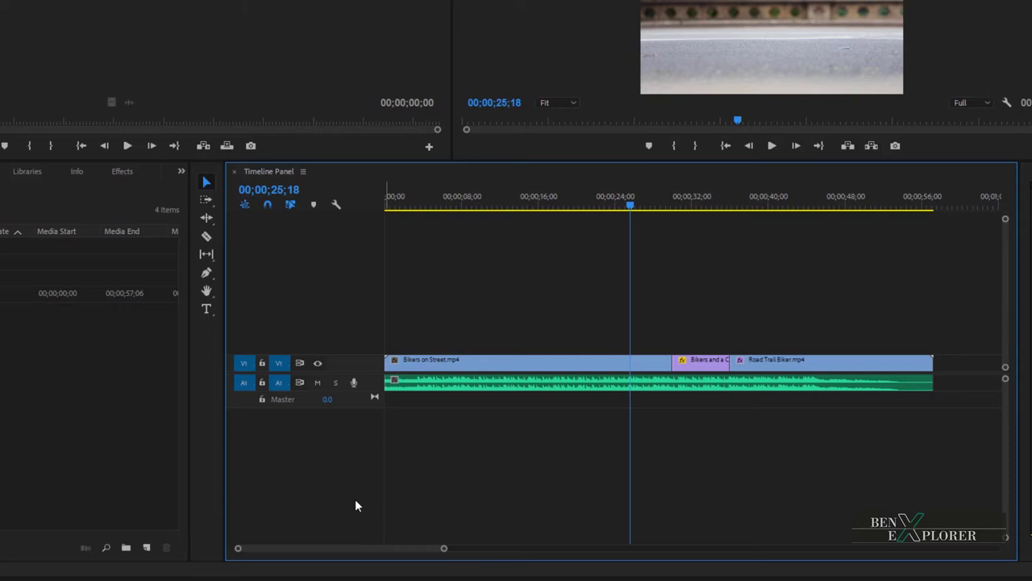
Add two new video tracks above V1, one at a time
{"action": "right_click", "coordinate": [355, 364]}
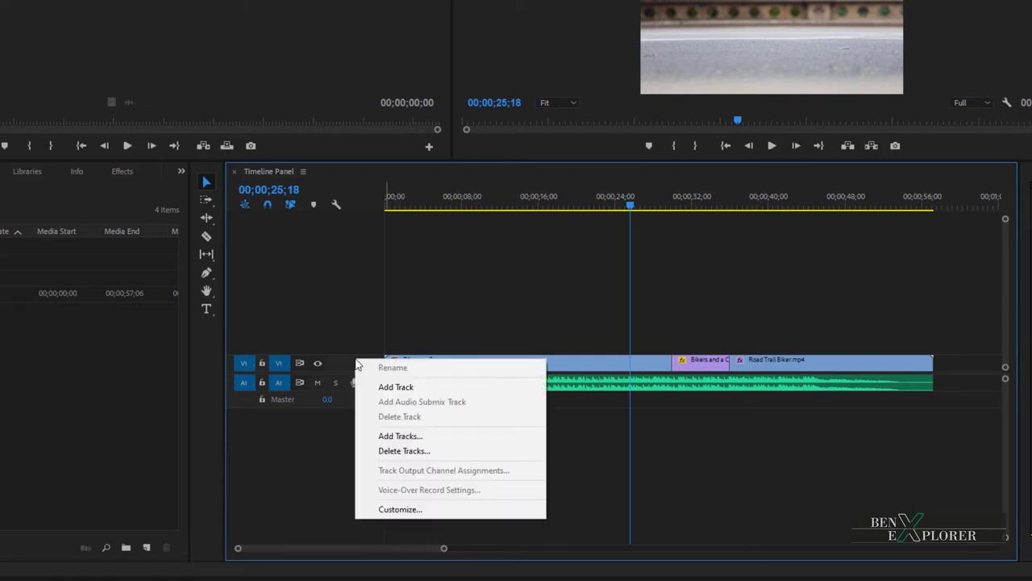
{"action": "left_click", "coordinate": [394, 387]}
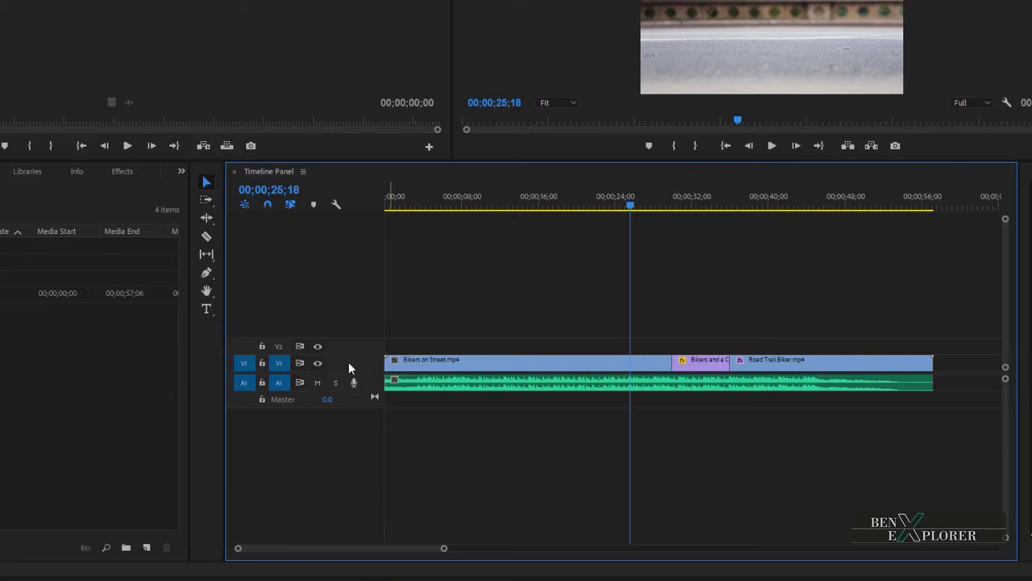
{"action": "right_click", "coordinate": [349, 365]}
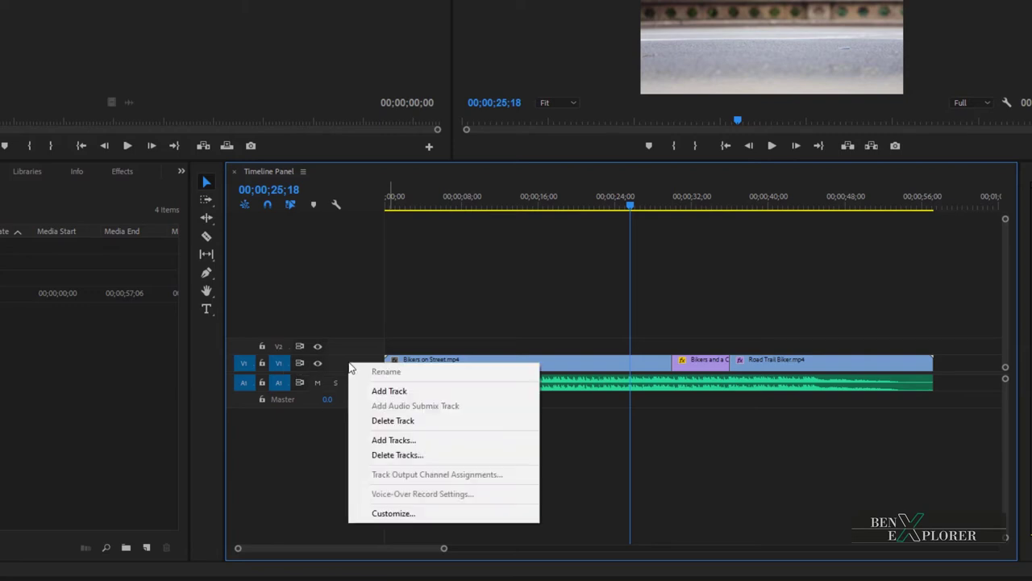
{"action": "left_click", "coordinate": [379, 394]}
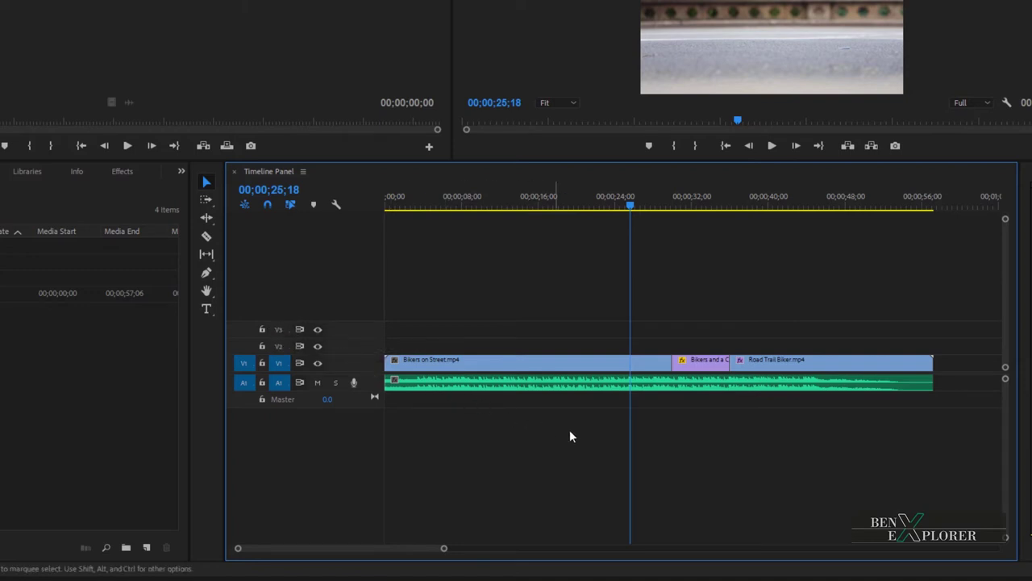
Move the Bikers and a Car clip from V1 up to V2, and add a new video track directly above V1
{"action": "left_click", "coordinate": [698, 367]}
{"action": "left_click_drag", "start_coordinate": [698, 367], "coordinate": [695, 345]}
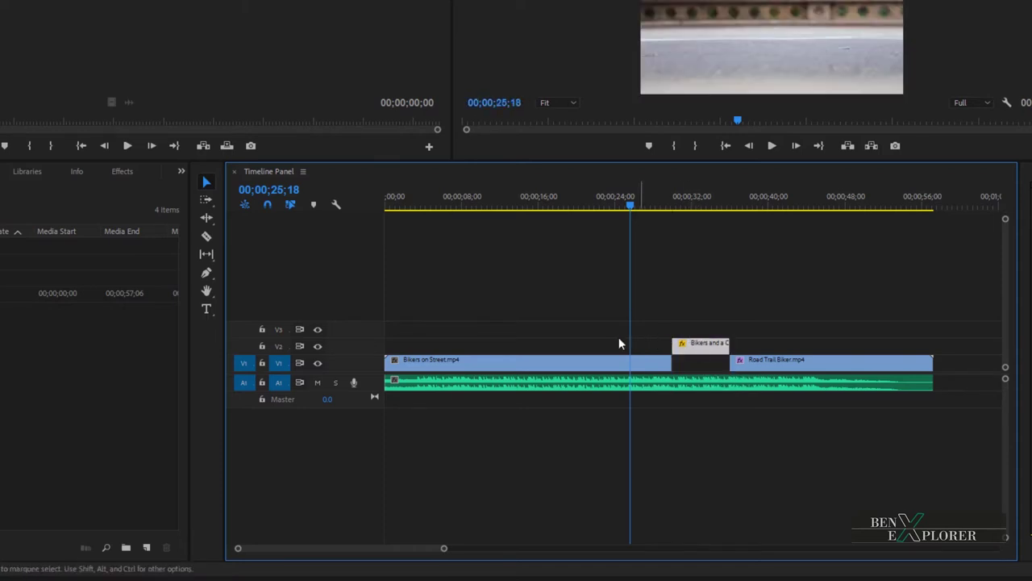
{"action": "right_click", "coordinate": [360, 364]}
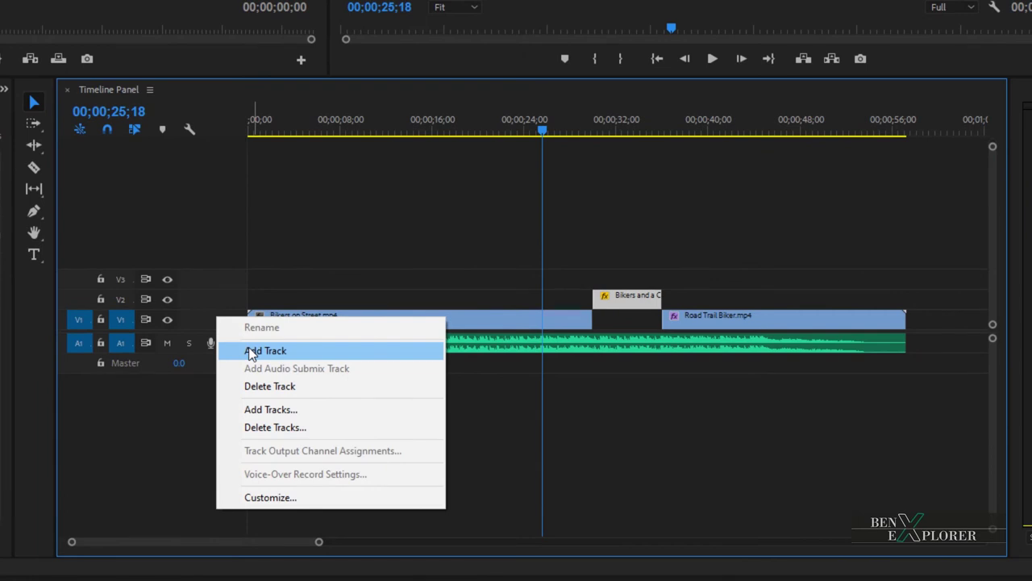
{"action": "left_click", "coordinate": [252, 352]}
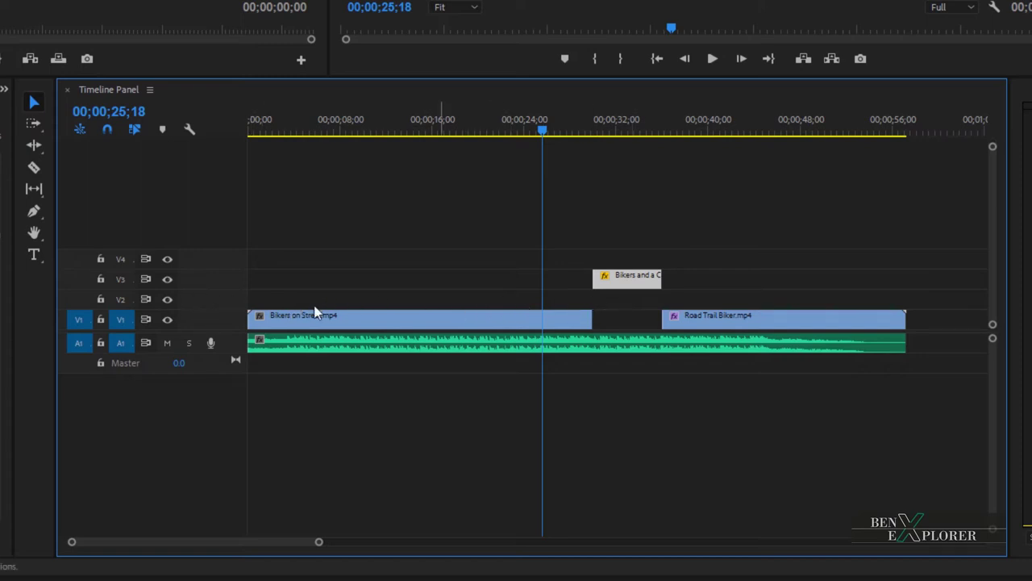
Add an audio track below A1, and move the Bikers and a Car clip back into its gap on V1
{"action": "right_click", "coordinate": [231, 344]}
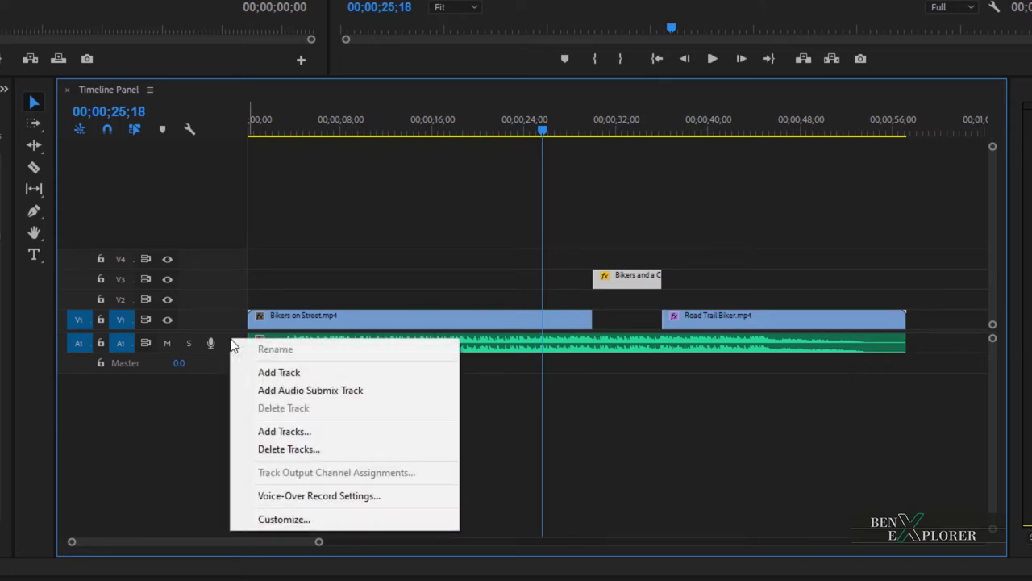
{"action": "left_click", "coordinate": [274, 372]}
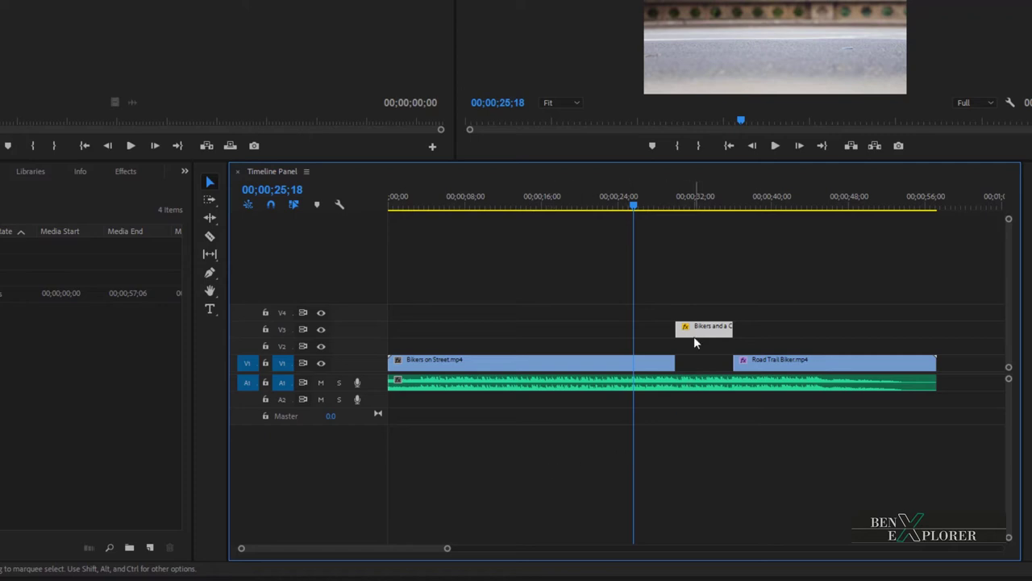
{"action": "left_click_drag", "start_coordinate": [697, 331], "coordinate": [703, 366]}
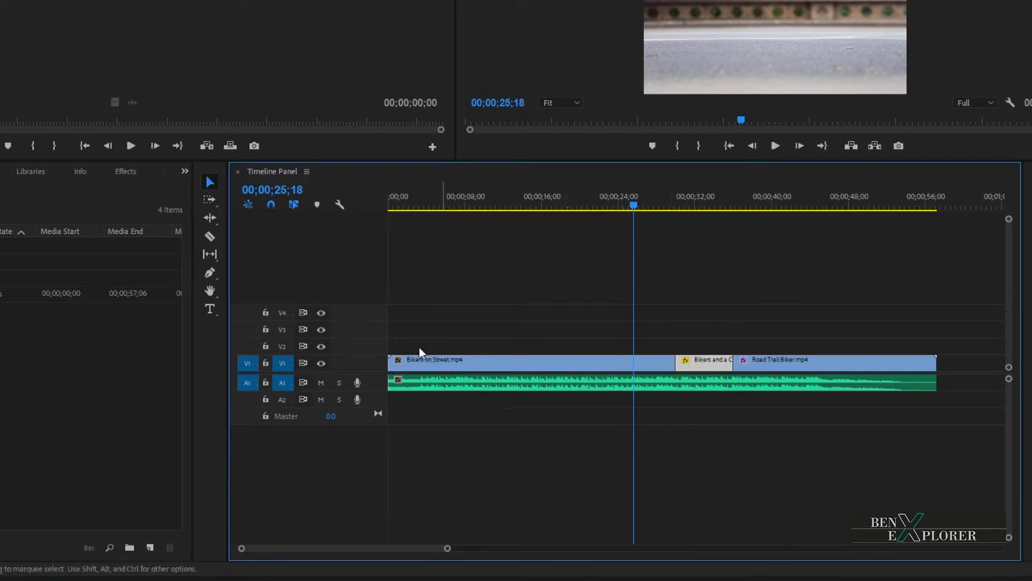
Remove every empty video and audio track again using Delete Tracks with All Empty Tracks for both types
{"action": "right_click", "coordinate": [368, 353]}
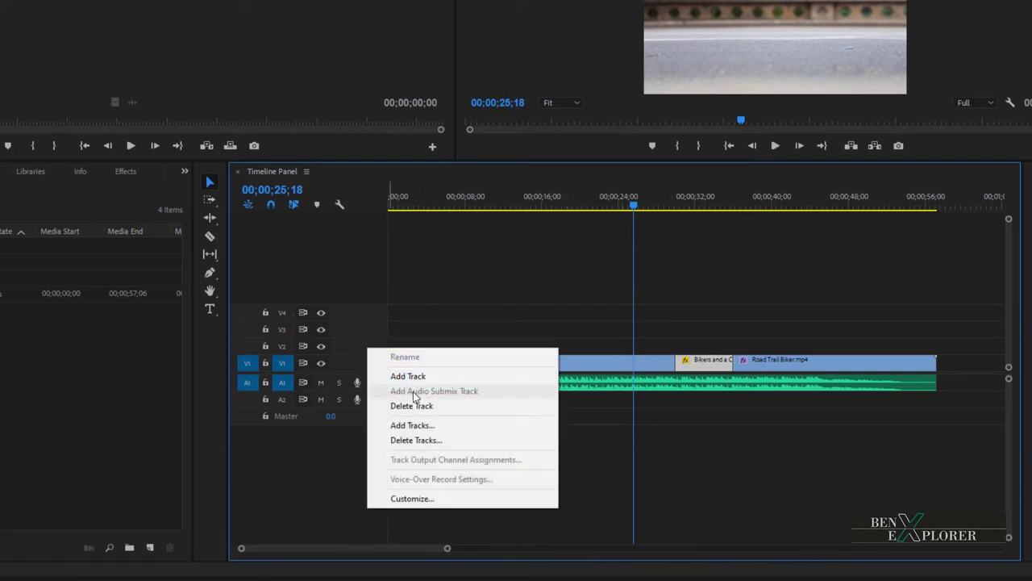
{"action": "left_click", "coordinate": [417, 440]}
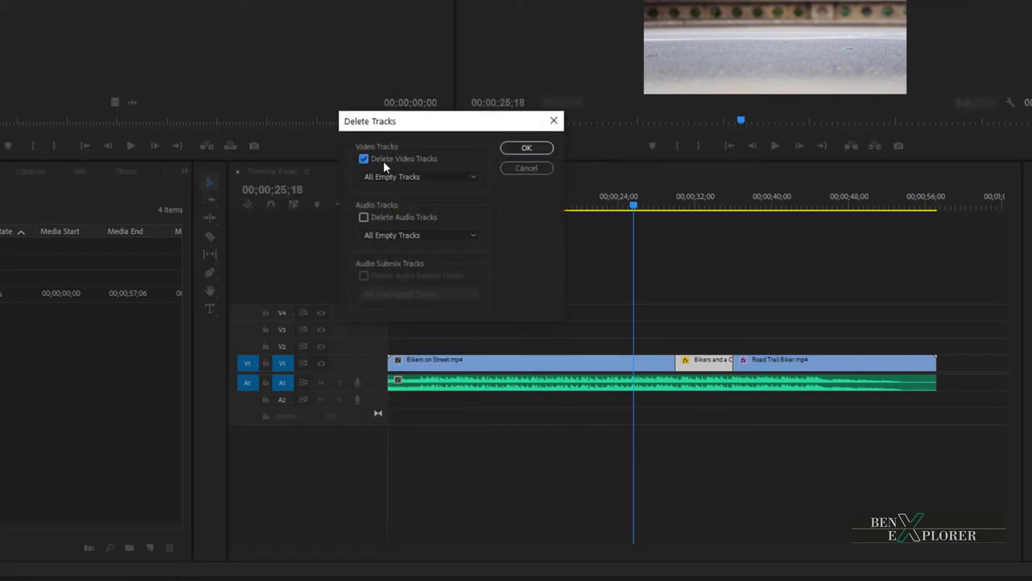
{"action": "left_click", "coordinate": [392, 218]}
{"action": "left_click", "coordinate": [520, 148]}
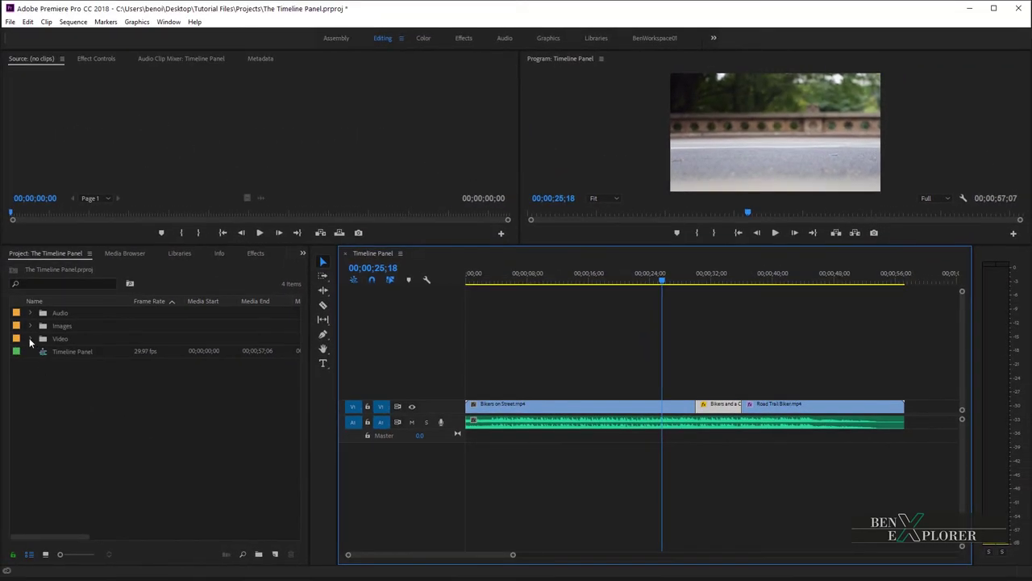
Place Mountain Bike clip from the Video bin above V1 at about 4.5 seconds, creating new video and audio tracks for it
{"action": "left_click", "coordinate": [30, 339]}
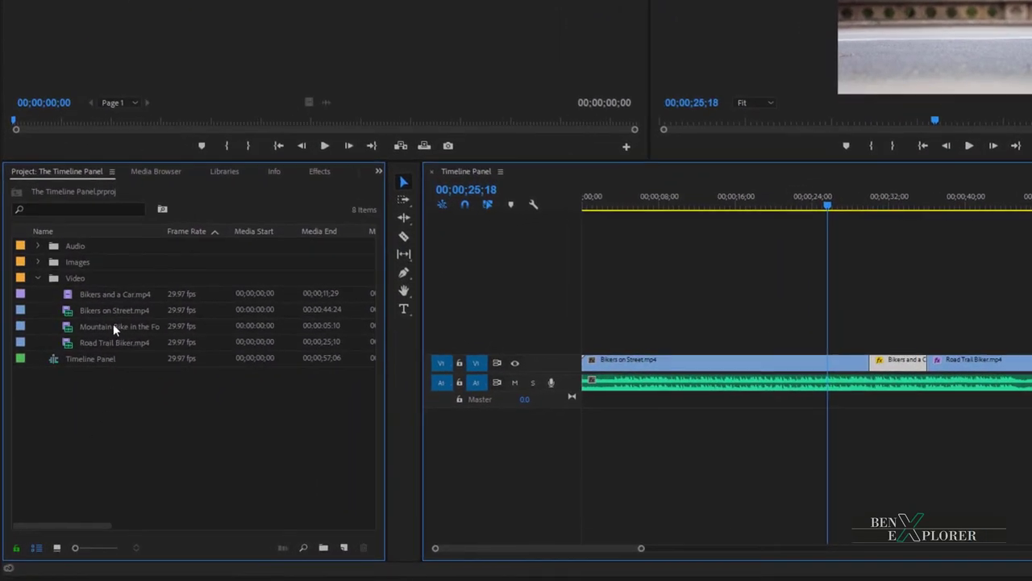
{"action": "left_click_drag", "start_coordinate": [113, 323], "coordinate": [631, 348]}
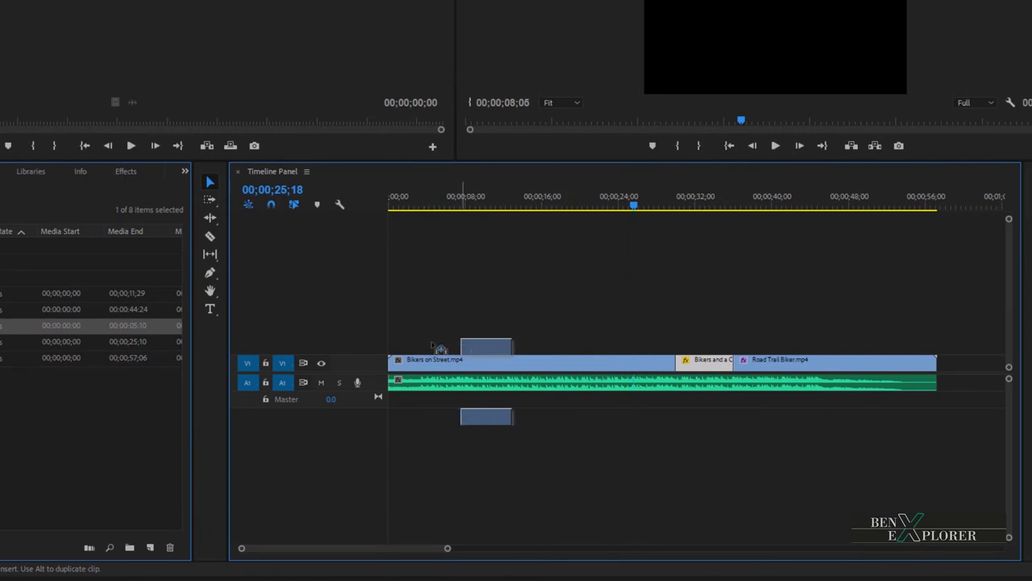
{"action": "left_click_drag", "start_coordinate": [439, 348], "coordinate": [410, 349]}
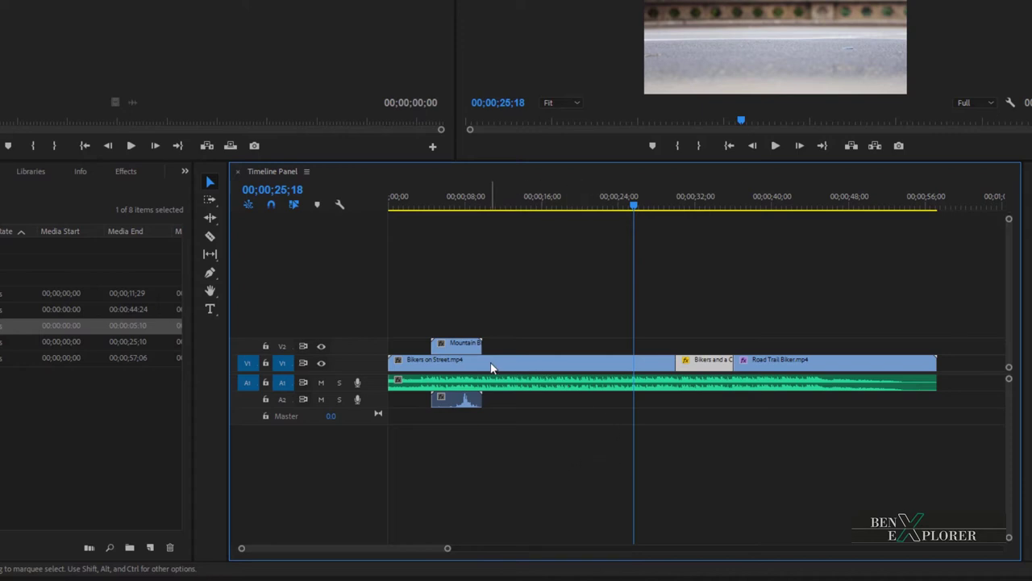
Move Bikers on Street up onto a new V3 track and the Mountain Bike clip's audio down onto a new A3 track
{"action": "left_click_drag", "start_coordinate": [492, 367], "coordinate": [497, 333]}
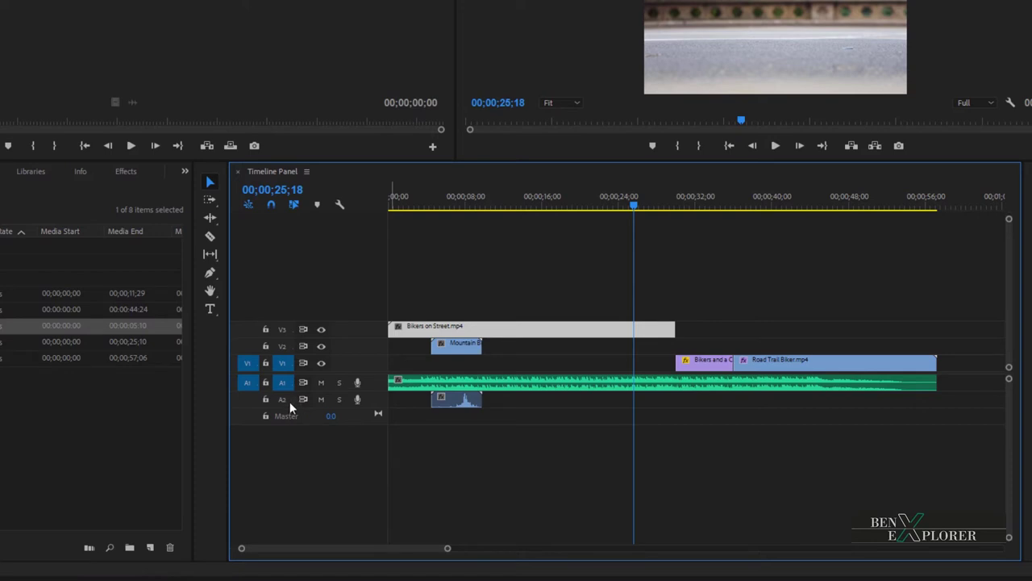
{"action": "left_click_drag", "start_coordinate": [453, 406], "coordinate": [454, 439]}
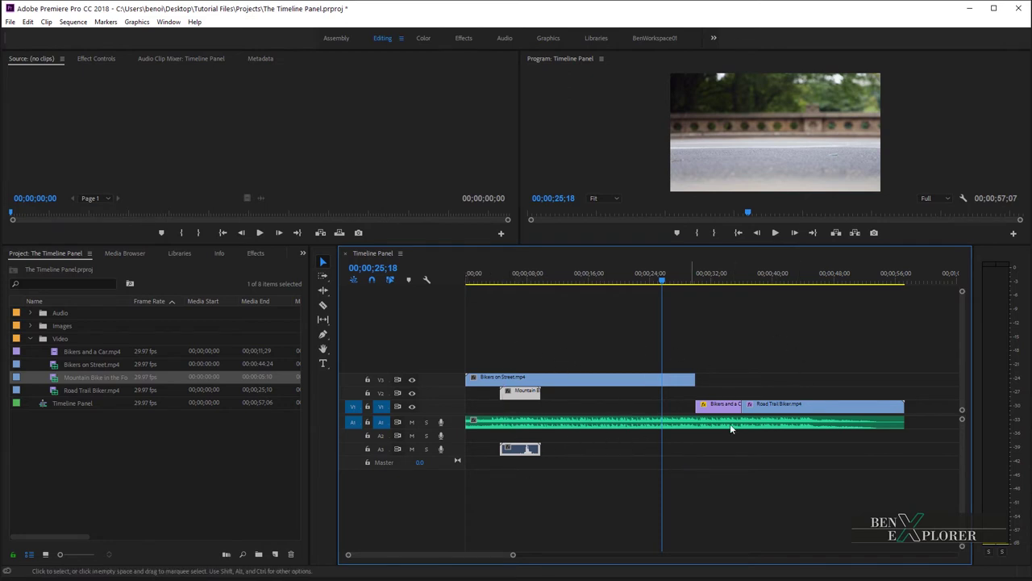
Revert the project to its last saved version, discarding all changes
{"action": "left_click", "coordinate": [10, 22]}
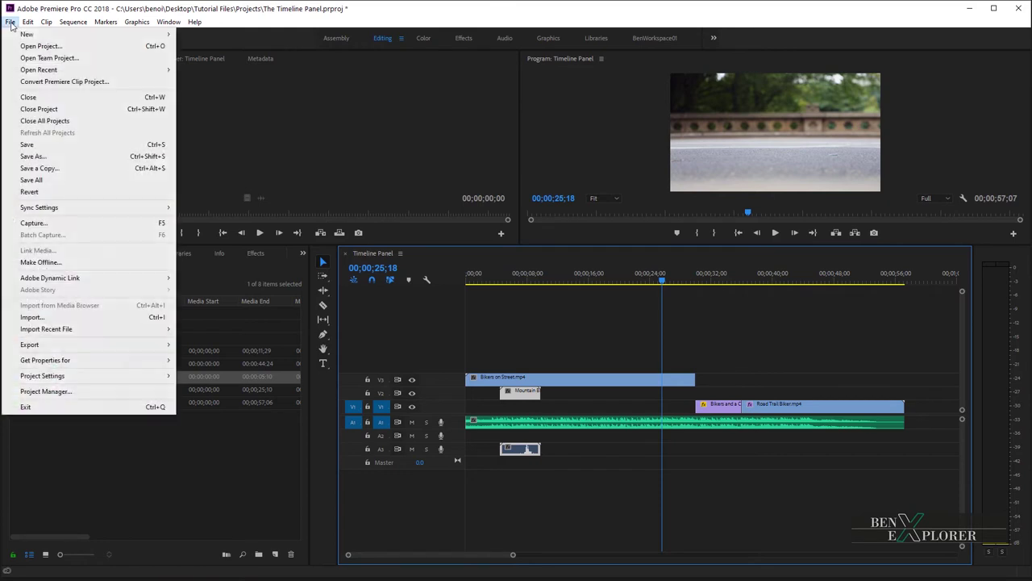
{"action": "left_click", "coordinate": [20, 193]}
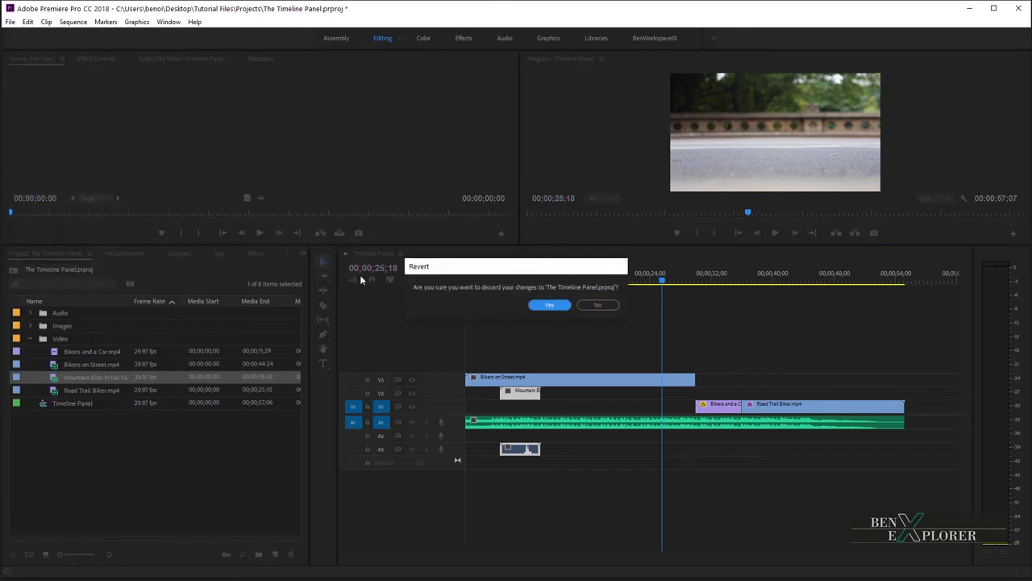
{"action": "left_click", "coordinate": [549, 305]}
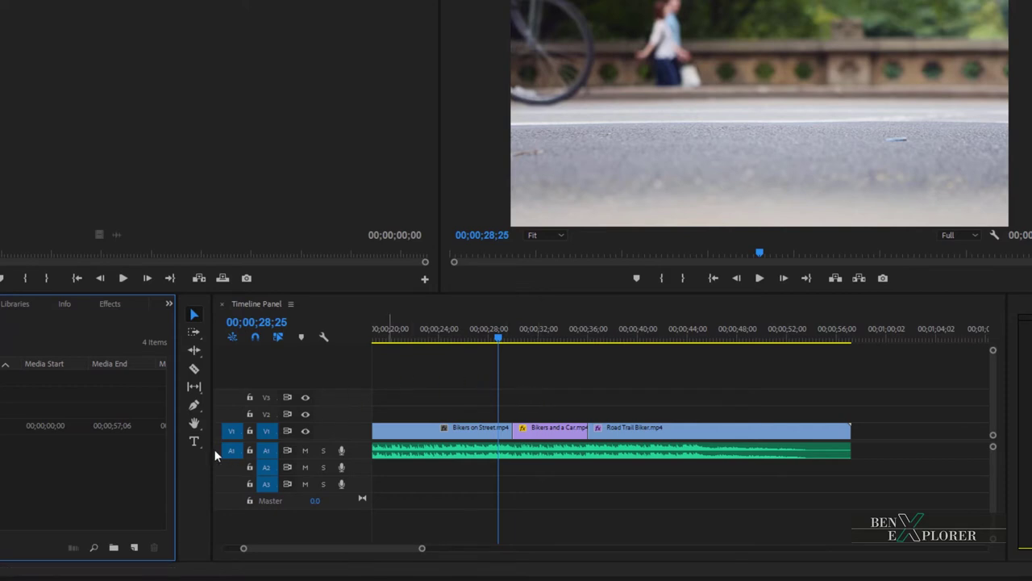
Add a "benexplorer.com" text graphic to the video frame at 00;00;28;25 with the Type tool
{"action": "left_click", "coordinate": [194, 439]}
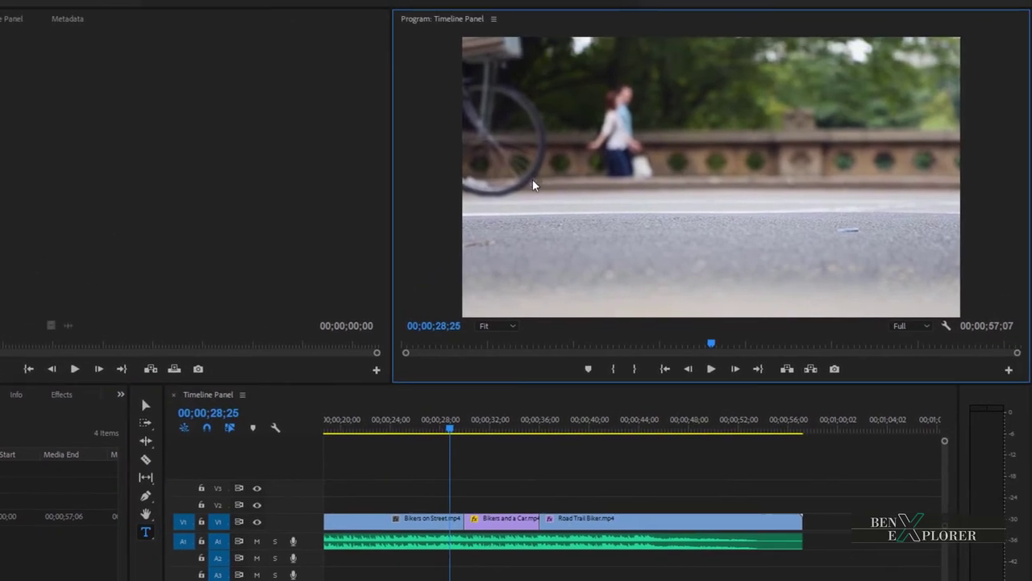
{"action": "left_click", "coordinate": [532, 185]}
{"action": "type", "text": "ben"}
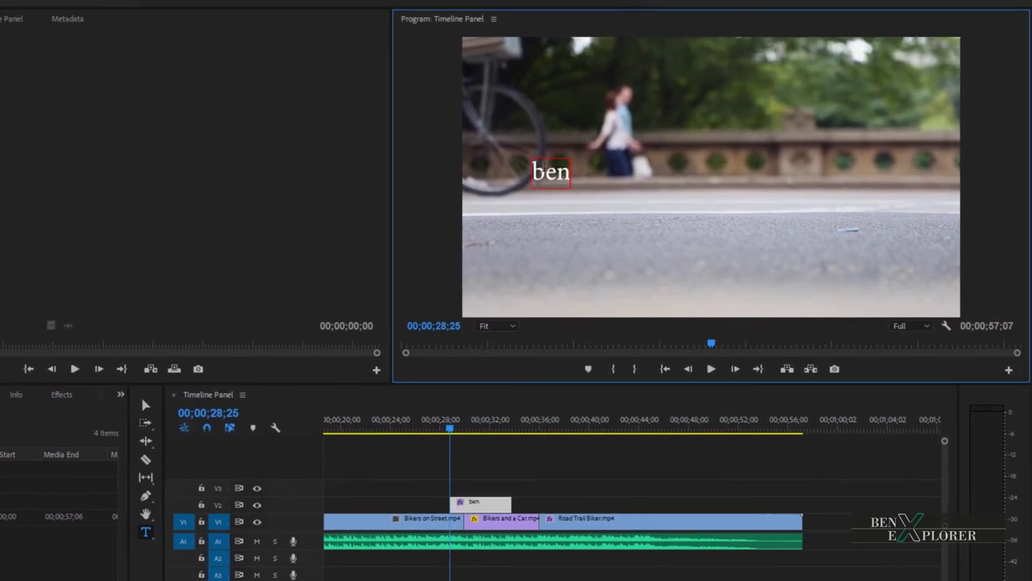
{"action": "type", "text": "explorer.com"}
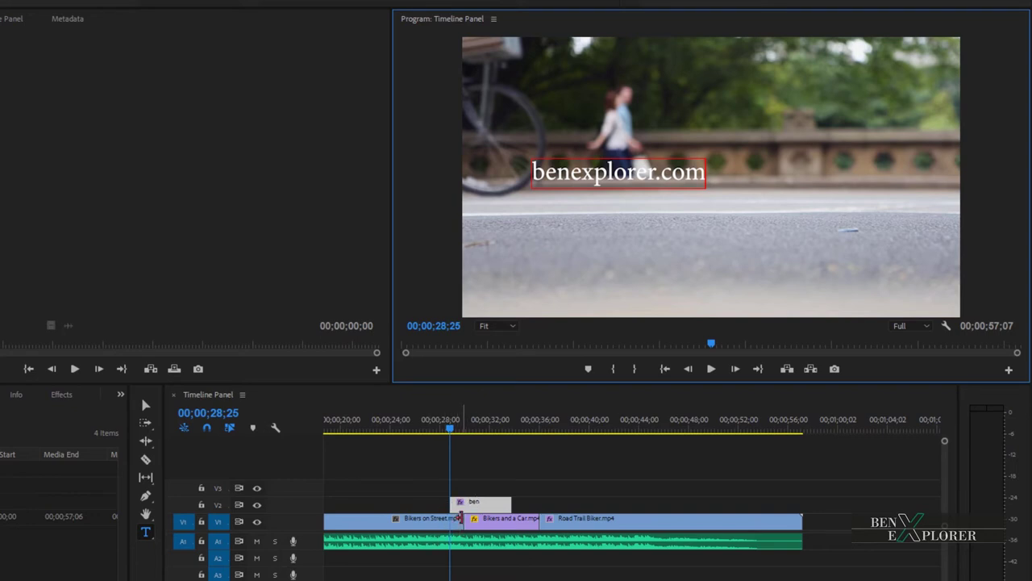
{"action": "left_click", "coordinate": [146, 400]}
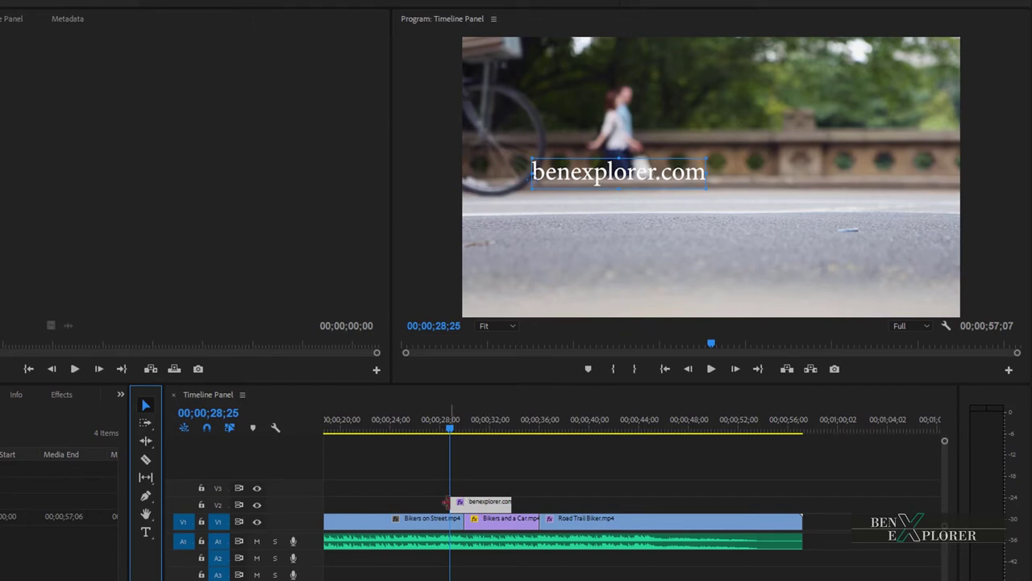
Extend the benexplorer.com graphic back to about 00;00;11;16 and forward to the sequence end, and move its text to the frame's lower-right corner
{"action": "left_click_drag", "start_coordinate": [464, 501], "coordinate": [319, 508]}
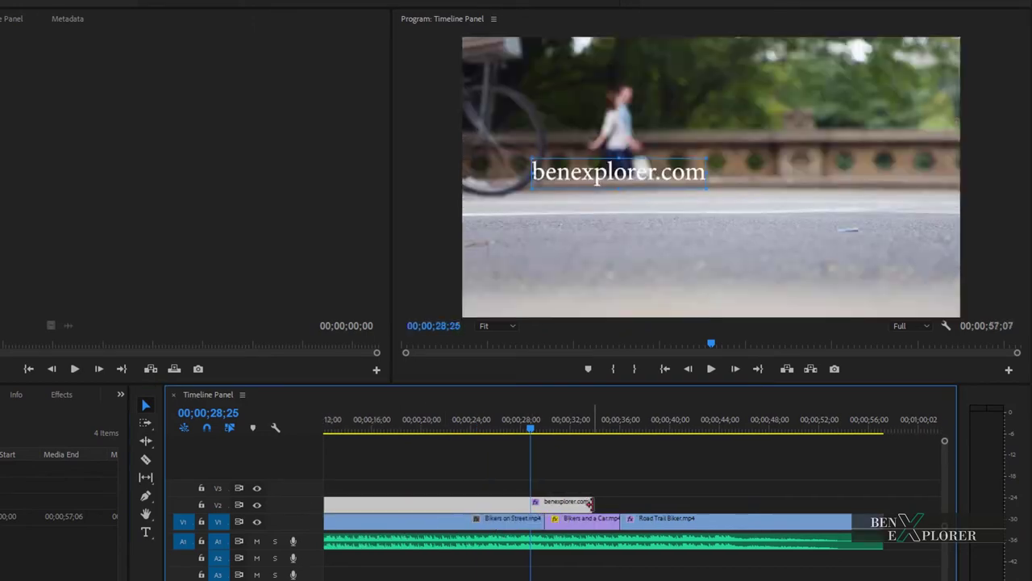
{"action": "left_click_drag", "start_coordinate": [591, 503], "coordinate": [884, 508]}
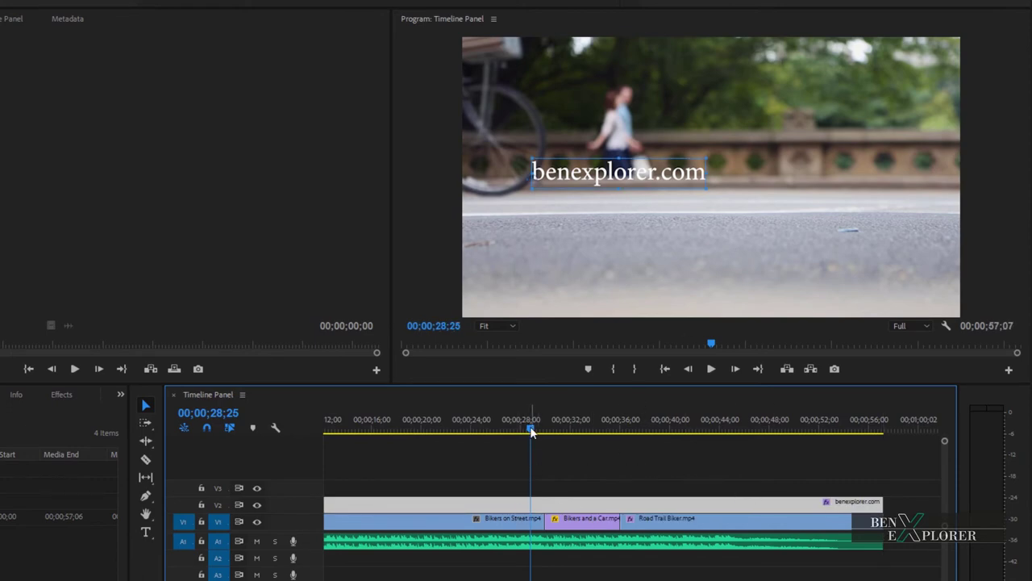
{"action": "left_click_drag", "start_coordinate": [613, 188], "coordinate": [844, 296]}
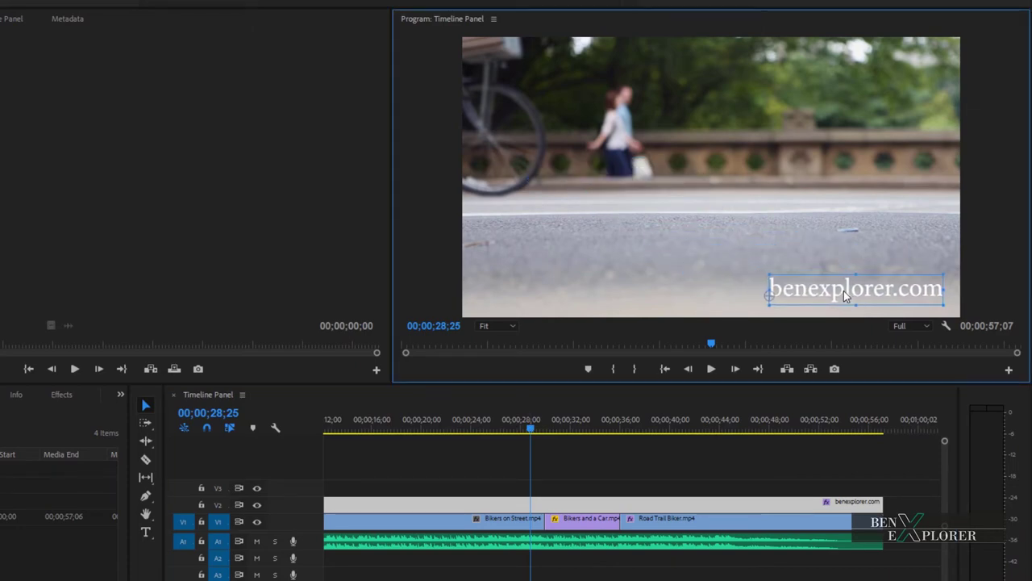
{"action": "left_click_drag", "start_coordinate": [843, 292], "coordinate": [848, 293]}
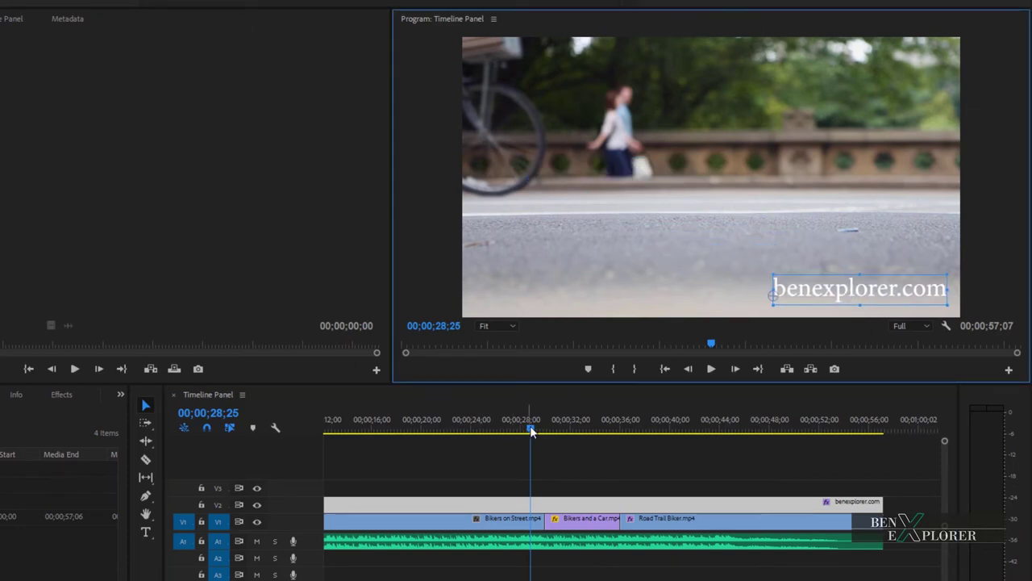
Toggle V2's track output off and on while scrubbing to compare the frame, and delete the benexplorer.com graphic from V2
{"action": "left_click_drag", "start_coordinate": [530, 430], "coordinate": [503, 456]}
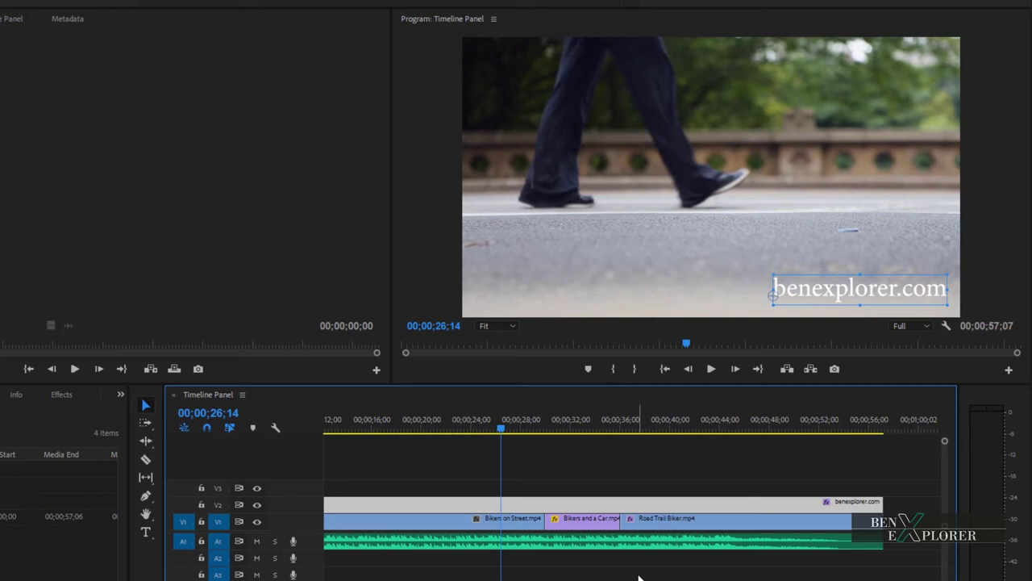
{"action": "left_click", "coordinate": [258, 506]}
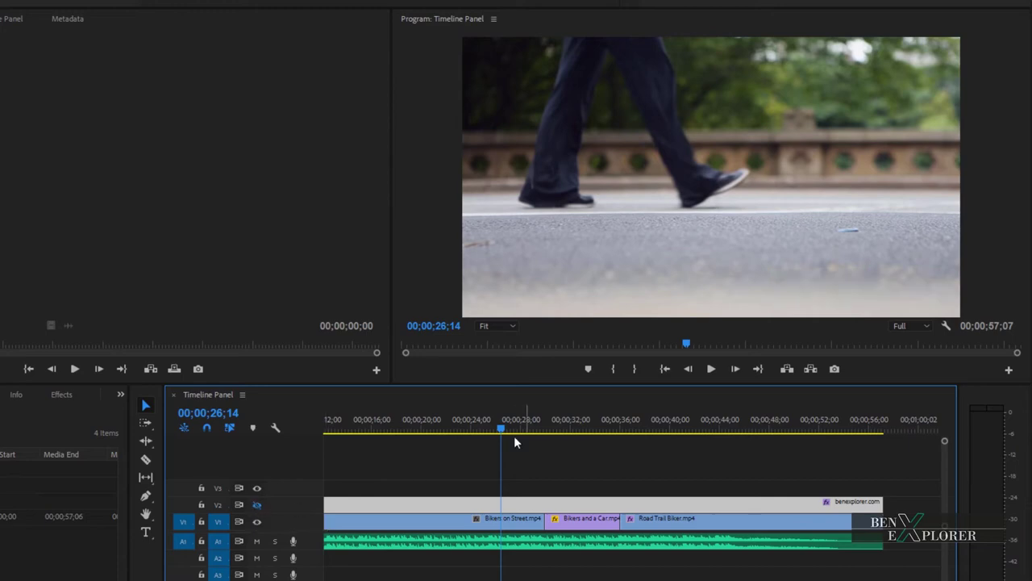
{"action": "mouse_move", "coordinate": [505, 432]}
{"action": "left_mouse_down"}
{"action": "mouse_move", "coordinate": [650, 430]}
{"action": "mouse_move", "coordinate": [485, 435]}
{"action": "left_mouse_up"}
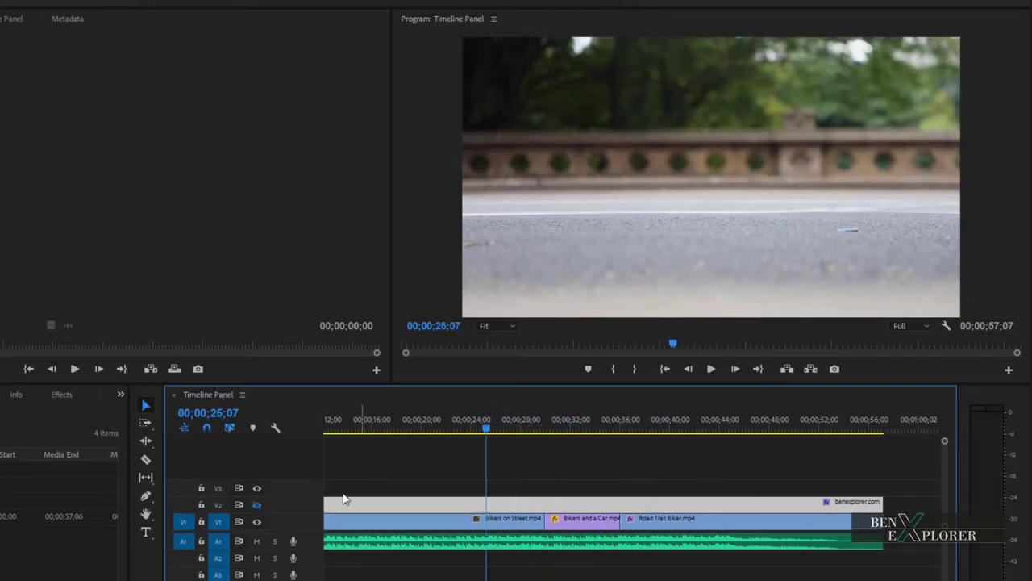
{"action": "left_click", "coordinate": [257, 505]}
{"action": "left_click_drag", "start_coordinate": [486, 427], "coordinate": [509, 434]}
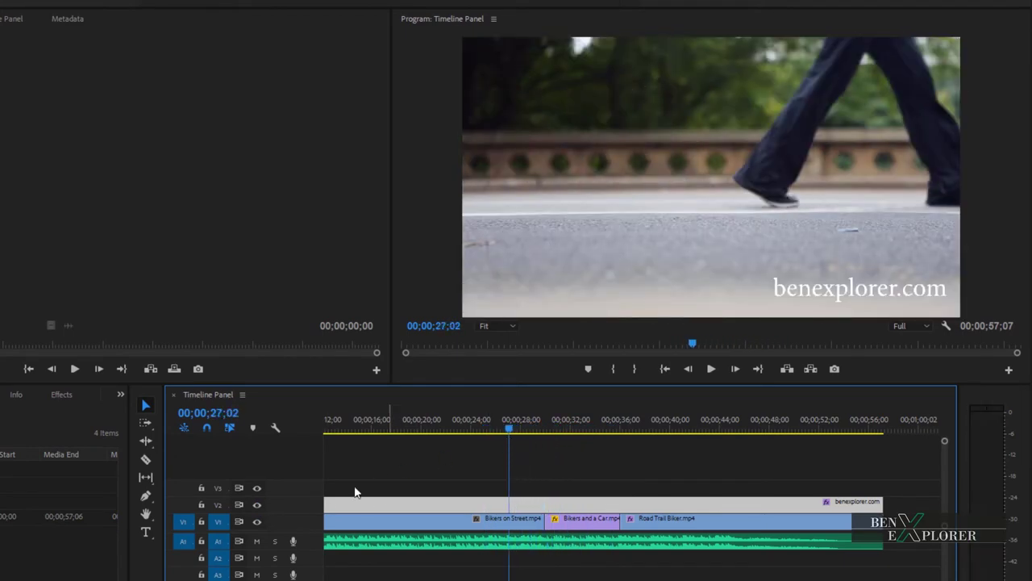
{"action": "left_click", "coordinate": [257, 505]}
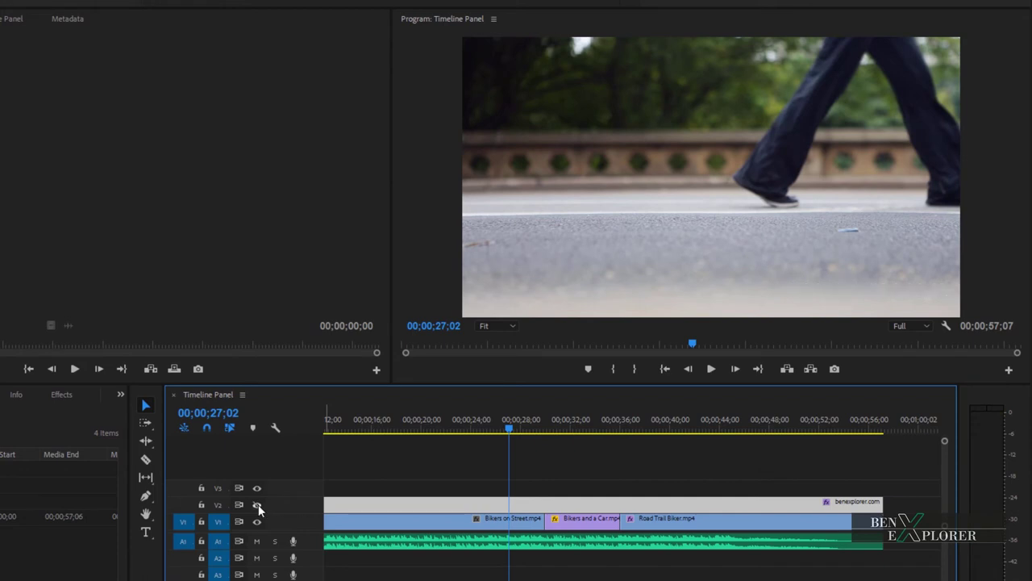
{"action": "left_click", "coordinate": [257, 505]}
{"action": "left_click", "coordinate": [258, 504]}
{"action": "left_click", "coordinate": [257, 505]}
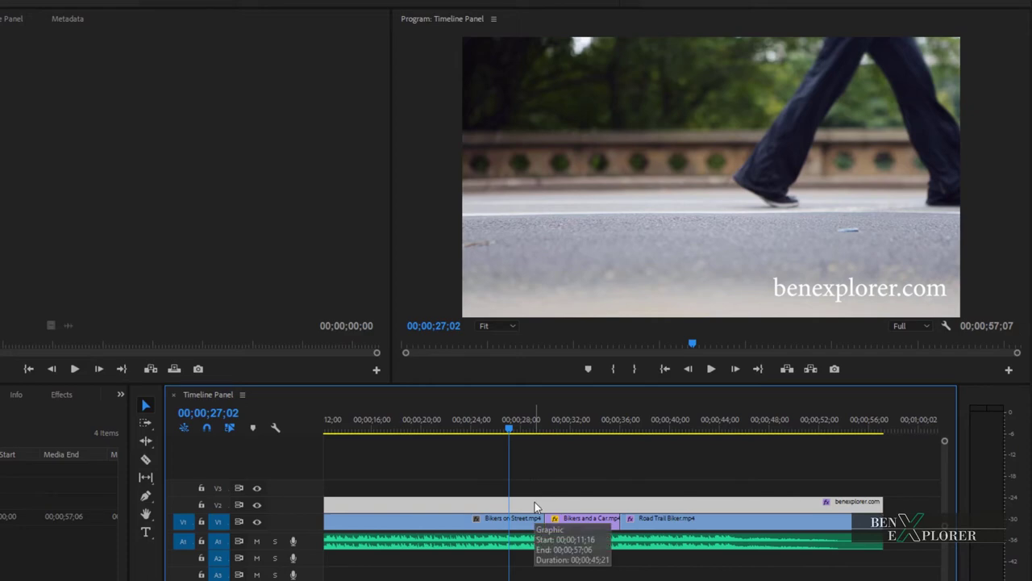
{"action": "key", "text": "Delete"}
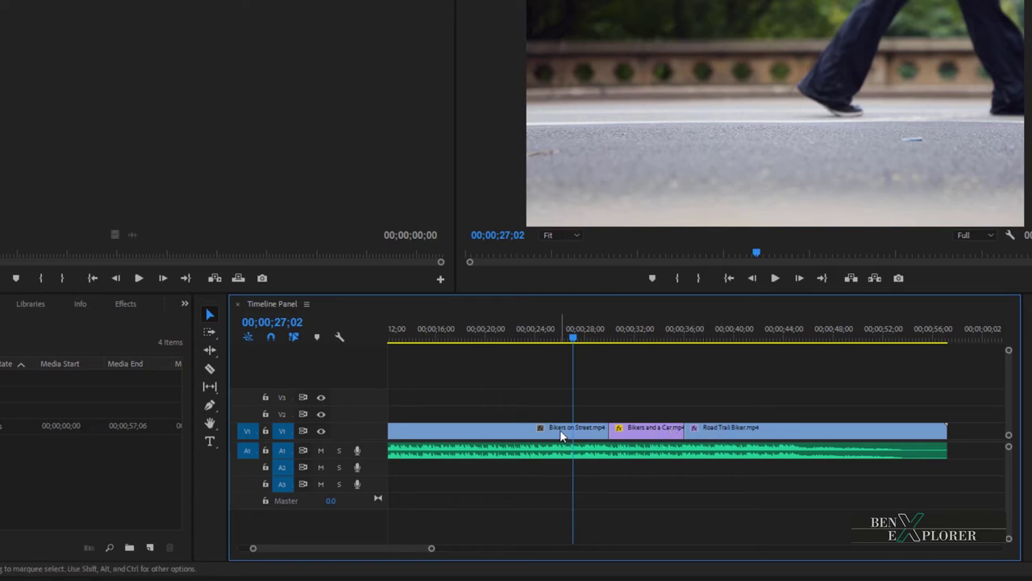
Move the Bikers and a Car clip up to V2 over Road Trail Biker, and place the playhead on the overlap at 00;00;40;27
{"action": "left_click", "coordinate": [646, 431]}
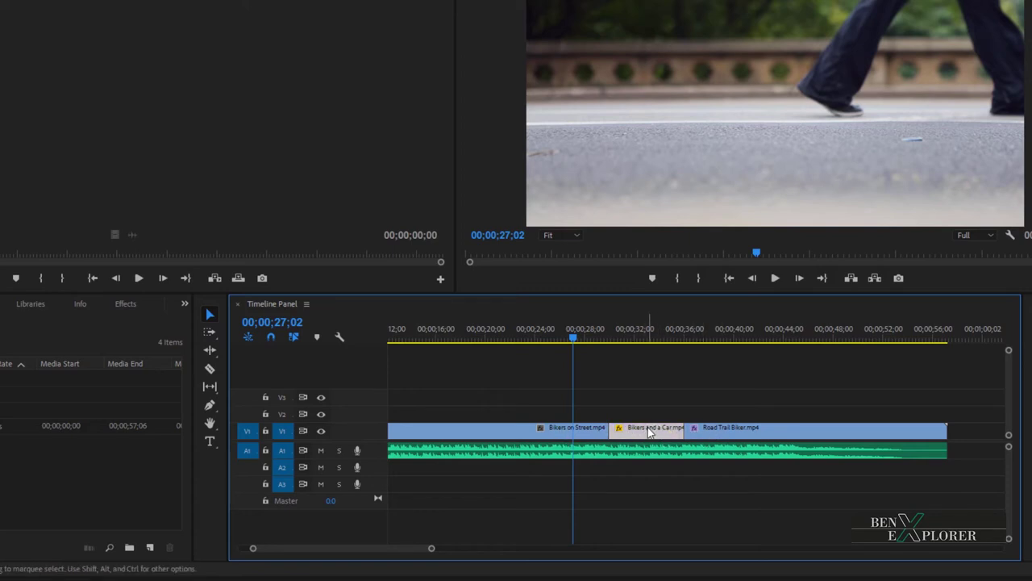
{"action": "left_click_drag", "start_coordinate": [649, 431], "coordinate": [752, 417]}
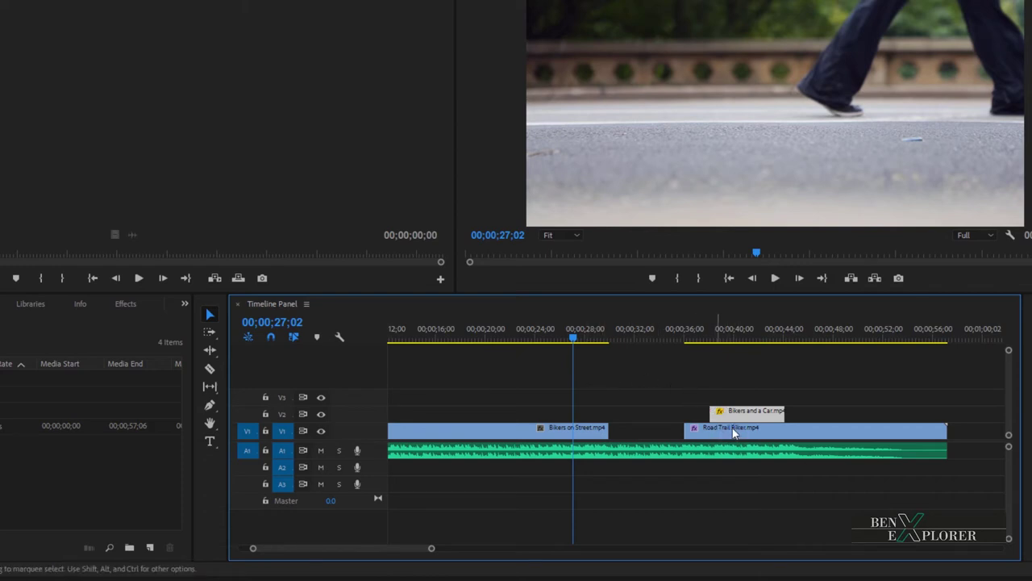
{"action": "left_click_drag", "start_coordinate": [572, 337], "coordinate": [744, 357]}
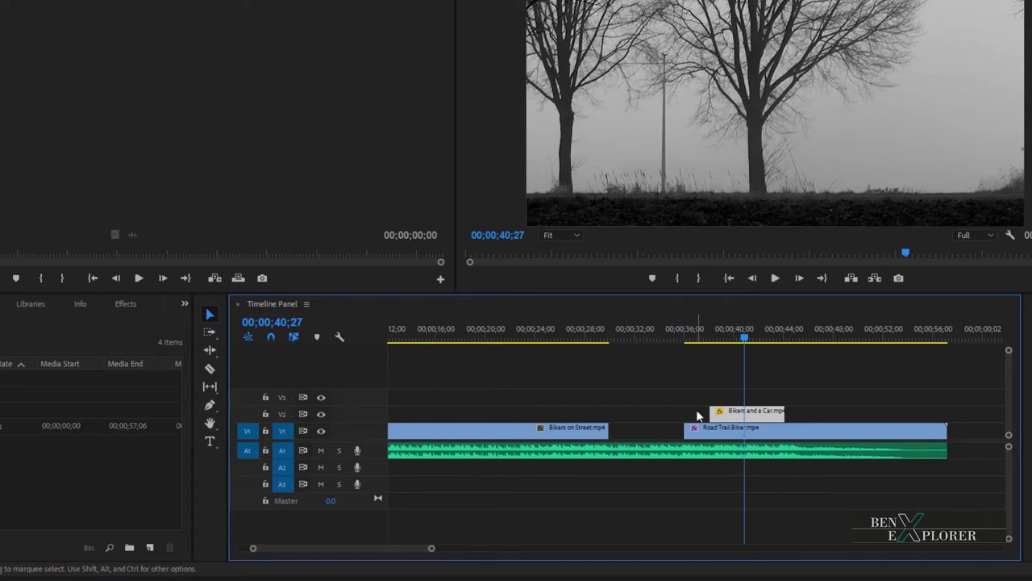
Hide V2's output, scrub across the overlapping clips and show V2 again, and return Bikers and a Car to its gap on V1
{"action": "left_click", "coordinate": [321, 414]}
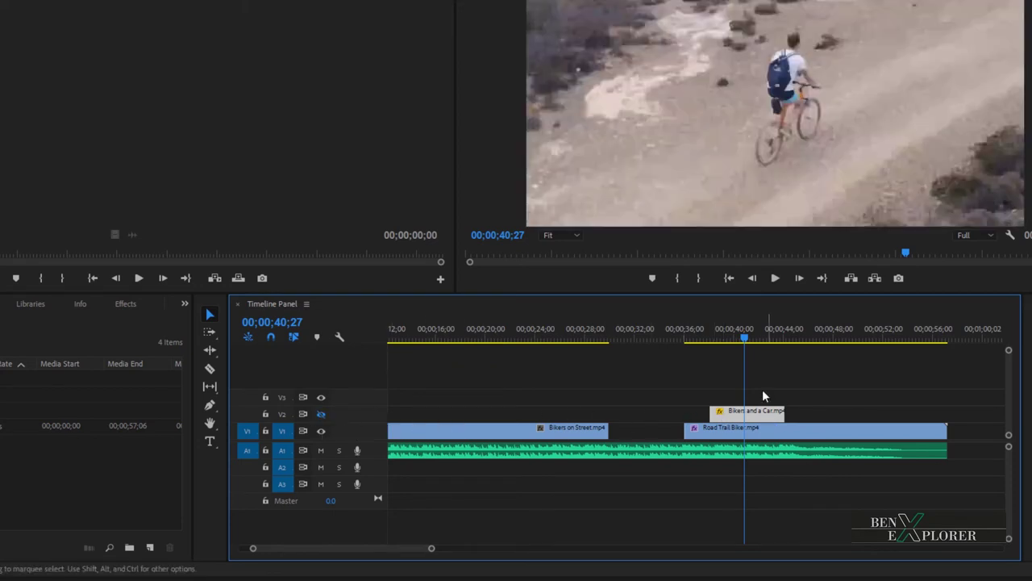
{"action": "mouse_move", "coordinate": [744, 343]}
{"action": "left_mouse_down"}
{"action": "mouse_move", "coordinate": [721, 341]}
{"action": "mouse_move", "coordinate": [762, 343]}
{"action": "mouse_move", "coordinate": [729, 340]}
{"action": "left_mouse_up"}
{"action": "left_click", "coordinate": [770, 342]}
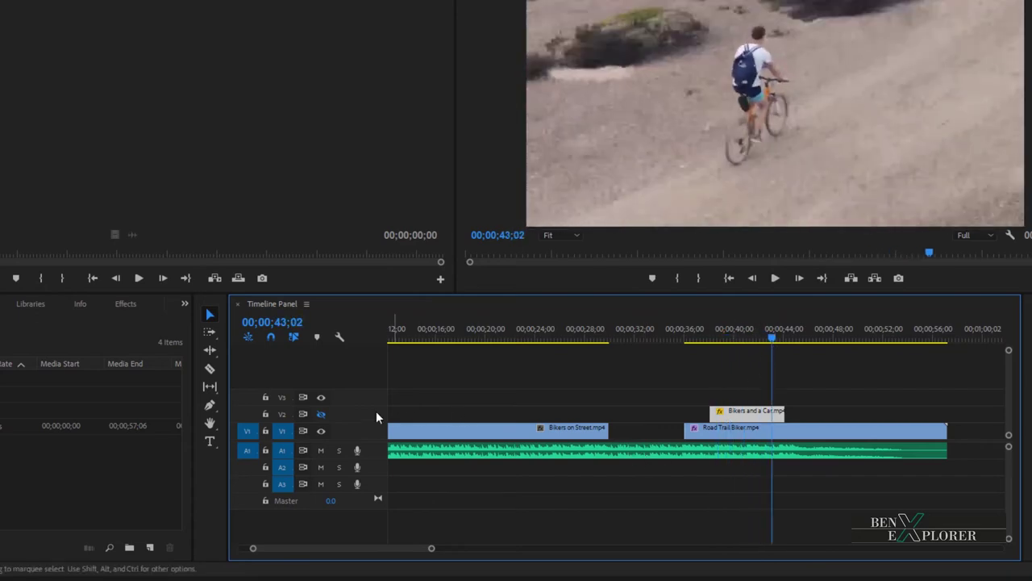
{"action": "left_click", "coordinate": [325, 412]}
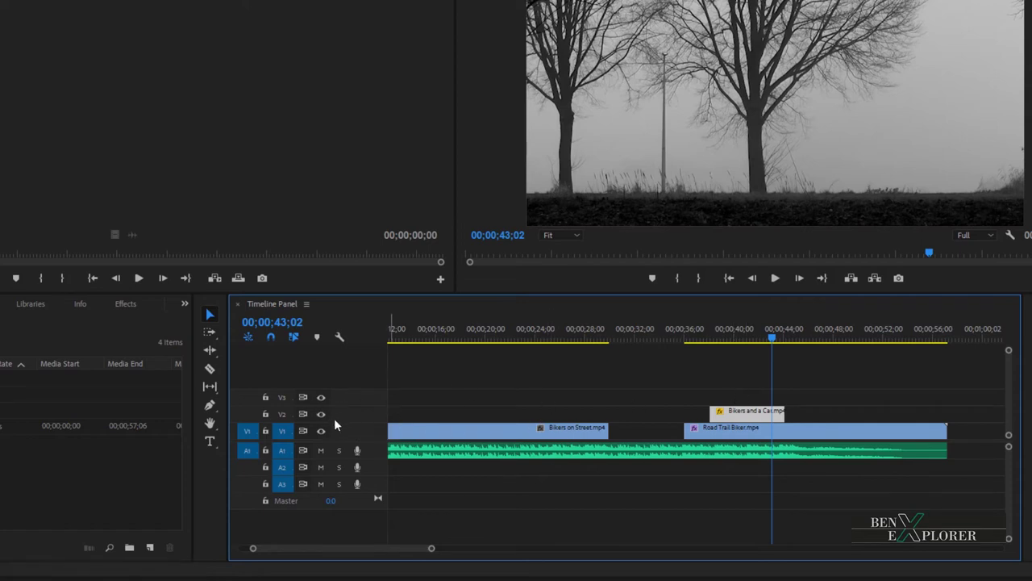
{"action": "left_click_drag", "start_coordinate": [733, 414], "coordinate": [631, 433]}
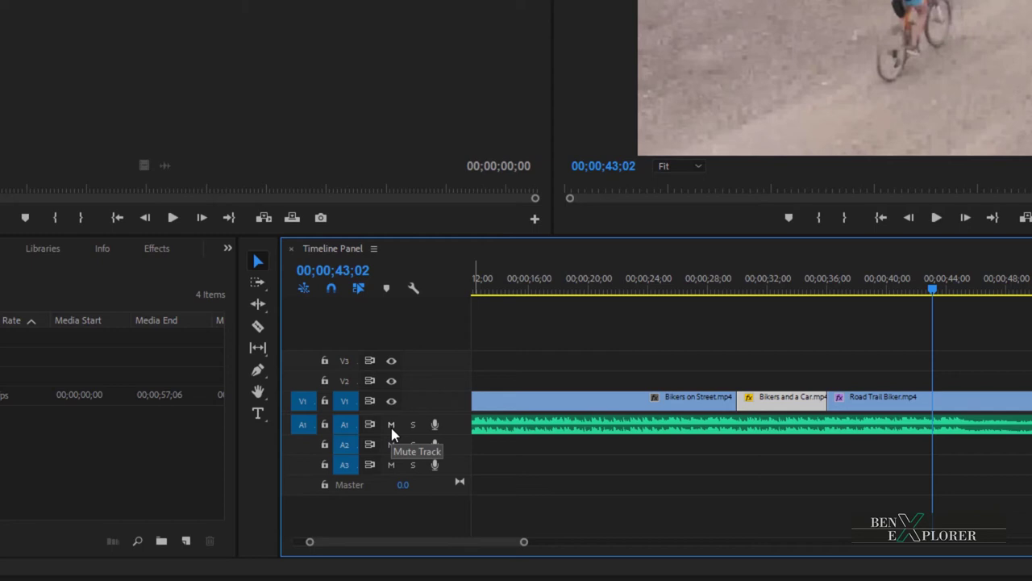
Mute and unmute audio track A1, mute A3 and A2 and unmute both, and mute A1 again
{"action": "left_click", "coordinate": [391, 427]}
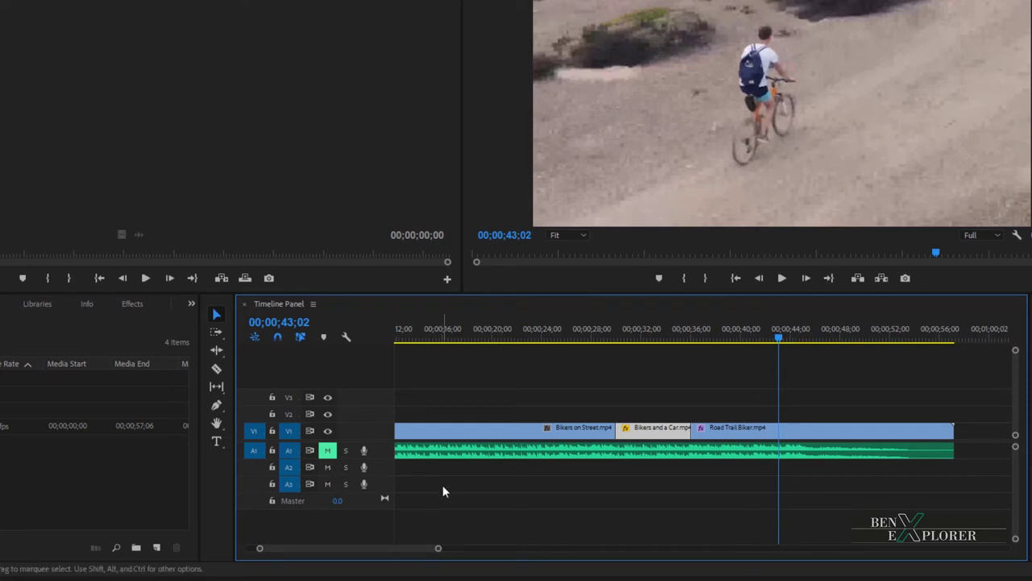
{"action": "left_click", "coordinate": [327, 453]}
{"action": "left_click", "coordinate": [327, 484]}
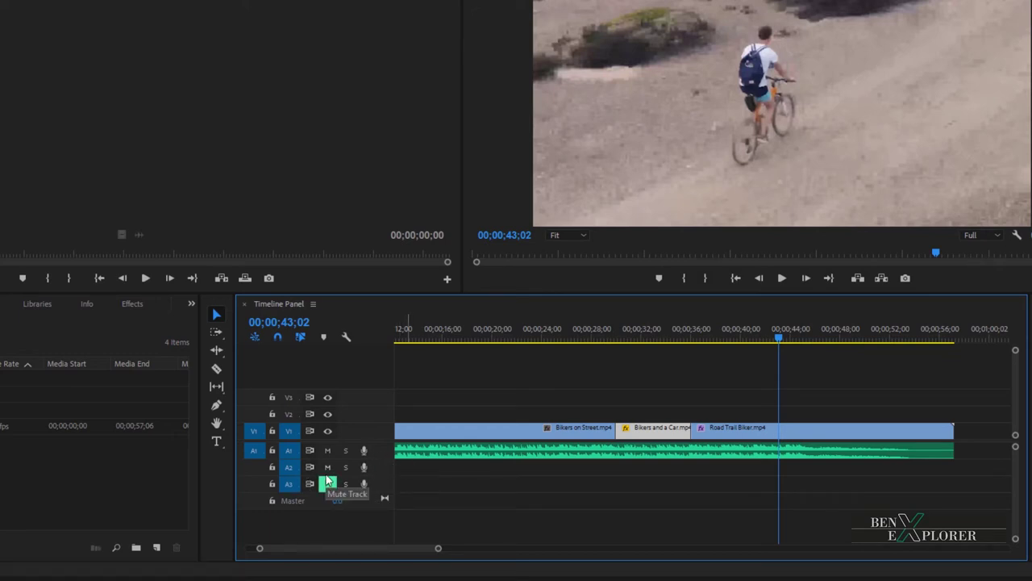
{"action": "left_click", "coordinate": [328, 467]}
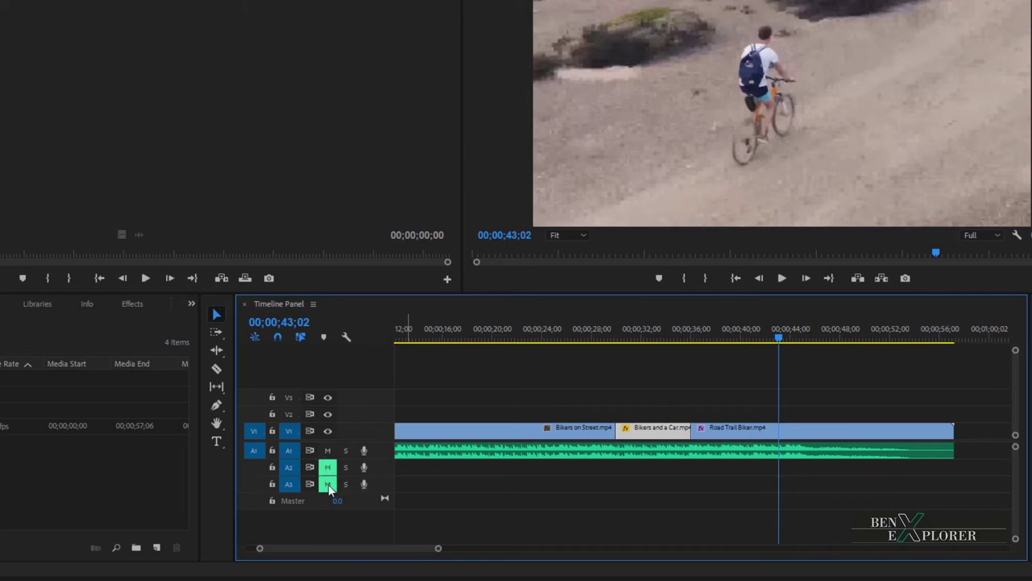
{"action": "left_click", "coordinate": [328, 484]}
{"action": "left_click", "coordinate": [327, 467]}
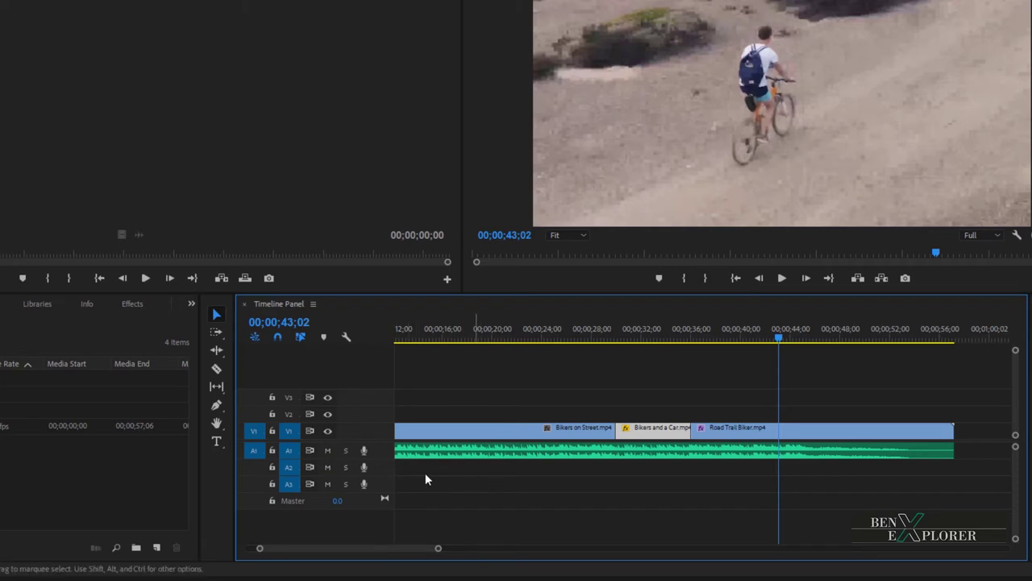
{"action": "left_click", "coordinate": [327, 450]}
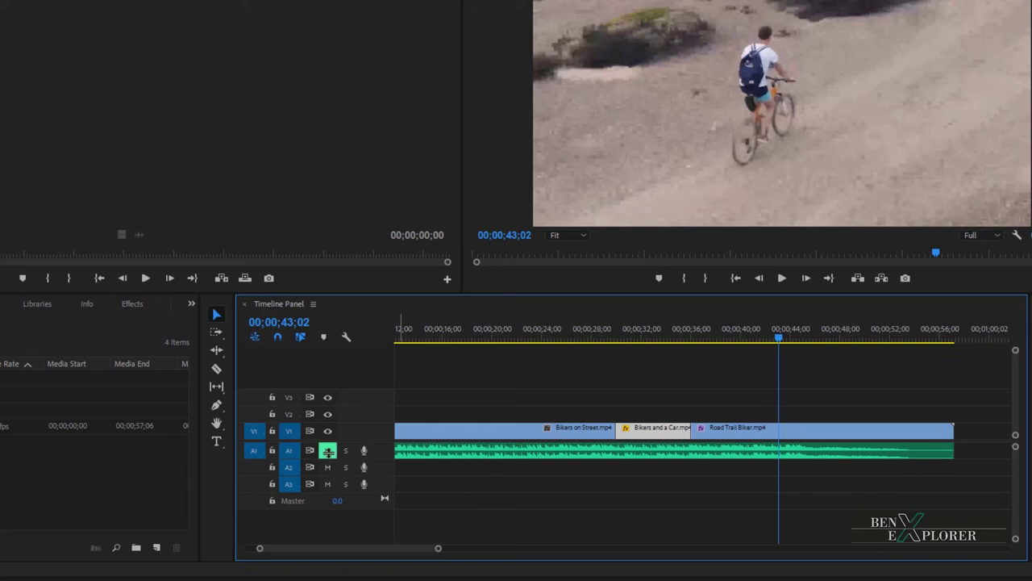
Unmute A1, mute and unmute A2 and A3, and solo and unsolo A1
{"action": "left_click", "coordinate": [327, 450]}
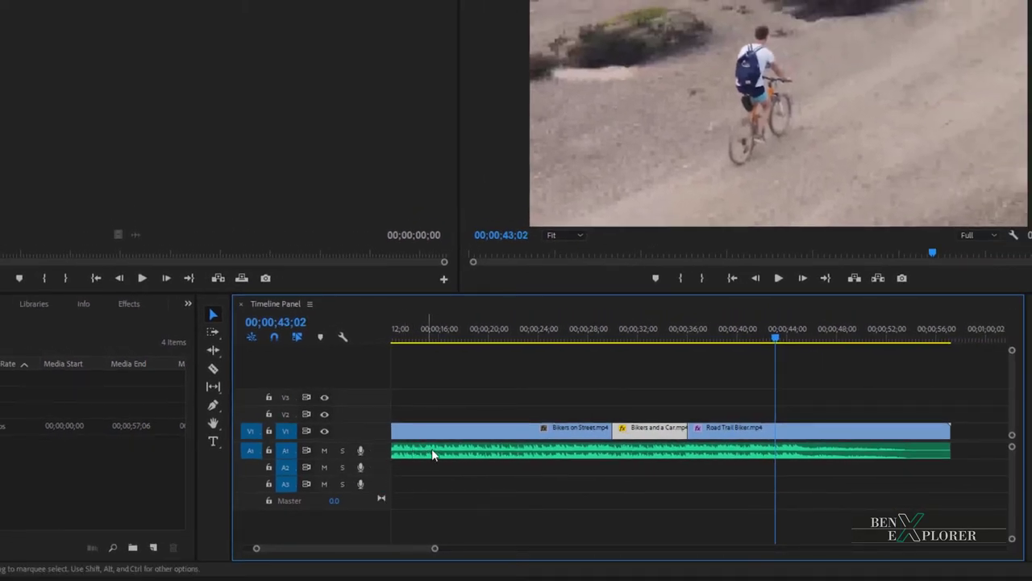
{"action": "left_click", "coordinate": [325, 467]}
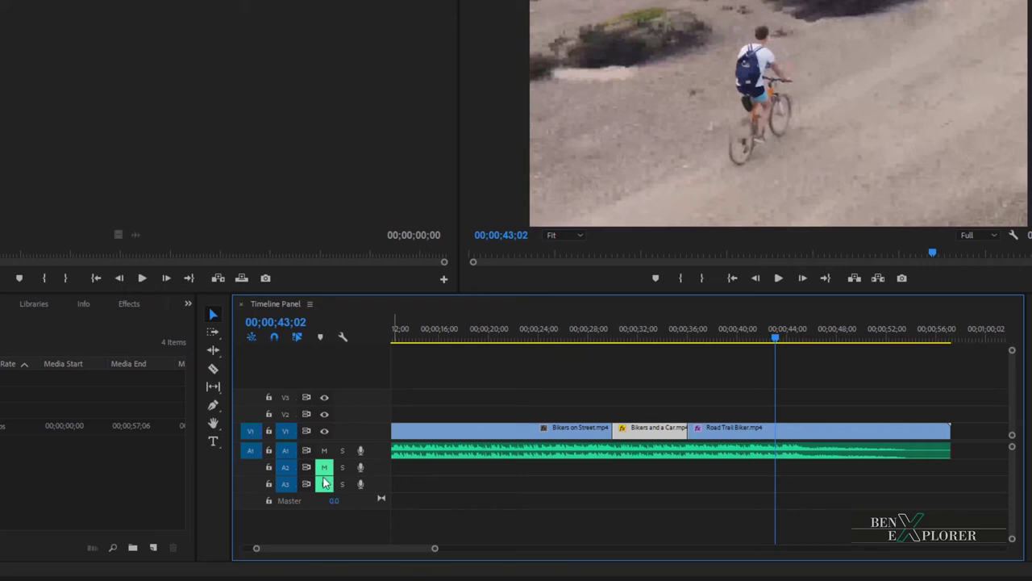
{"action": "left_click", "coordinate": [324, 483]}
{"action": "left_click", "coordinate": [324, 467]}
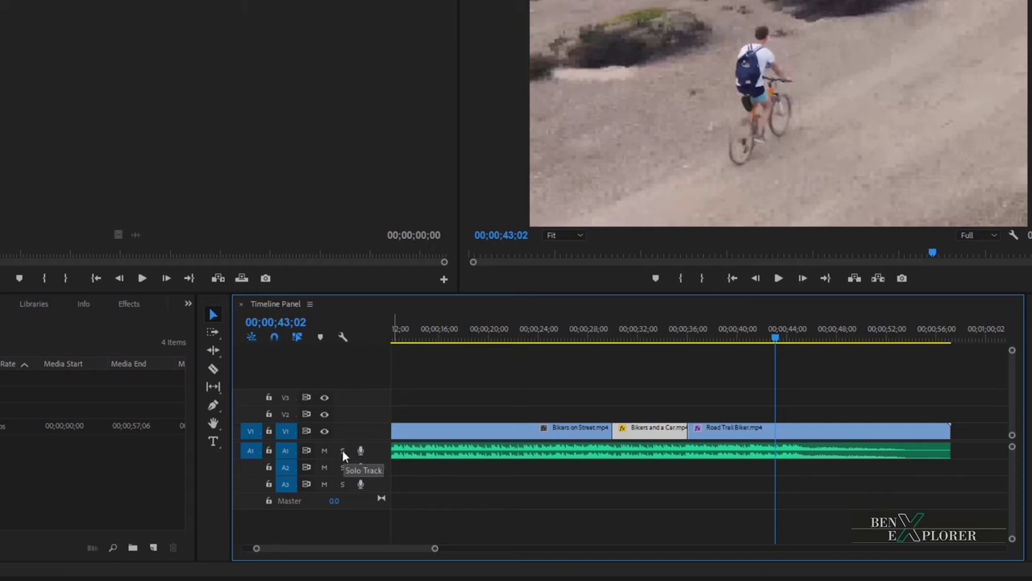
{"action": "left_click", "coordinate": [343, 452]}
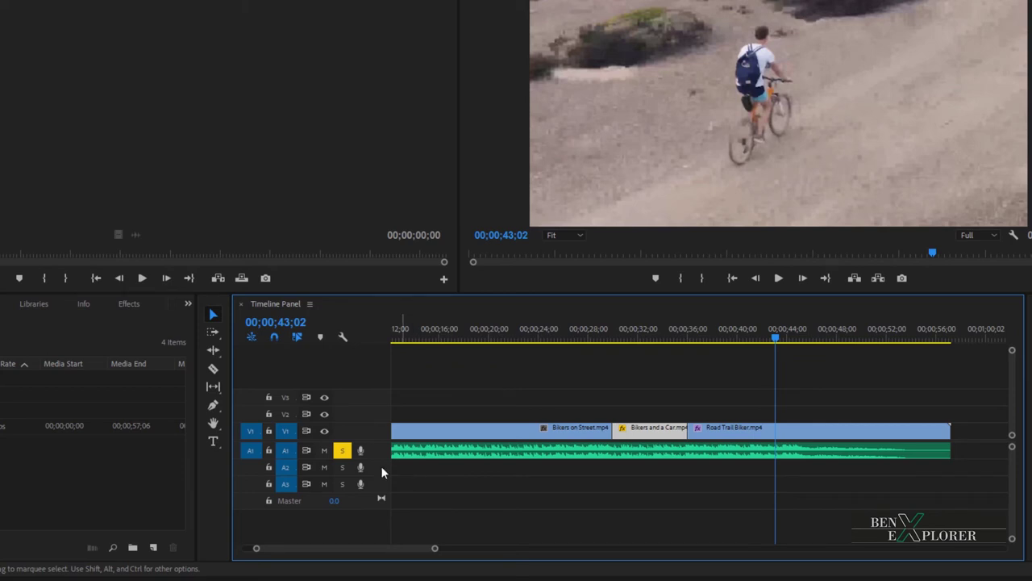
{"action": "left_click", "coordinate": [342, 450]}
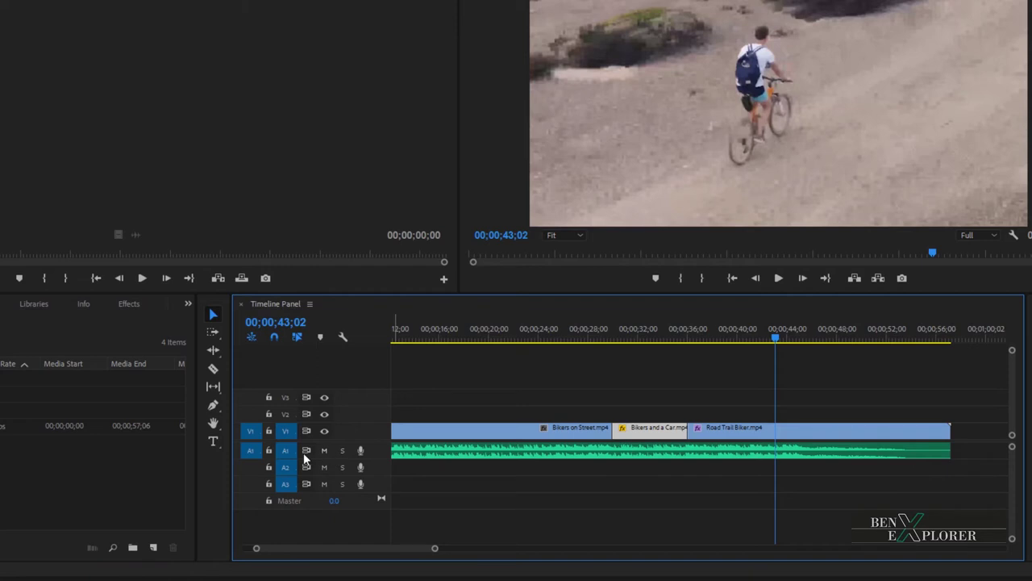
Lock tracks V1 and A1, and place the playhead at 00;00;32;17 over Bikers and a Car
{"action": "left_click", "coordinate": [270, 432]}
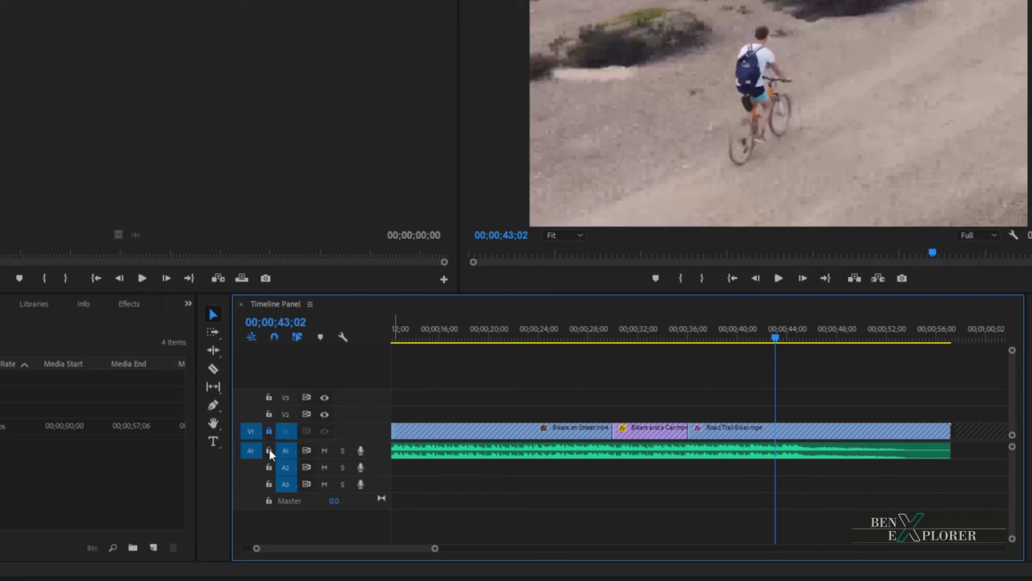
{"action": "left_click", "coordinate": [268, 449]}
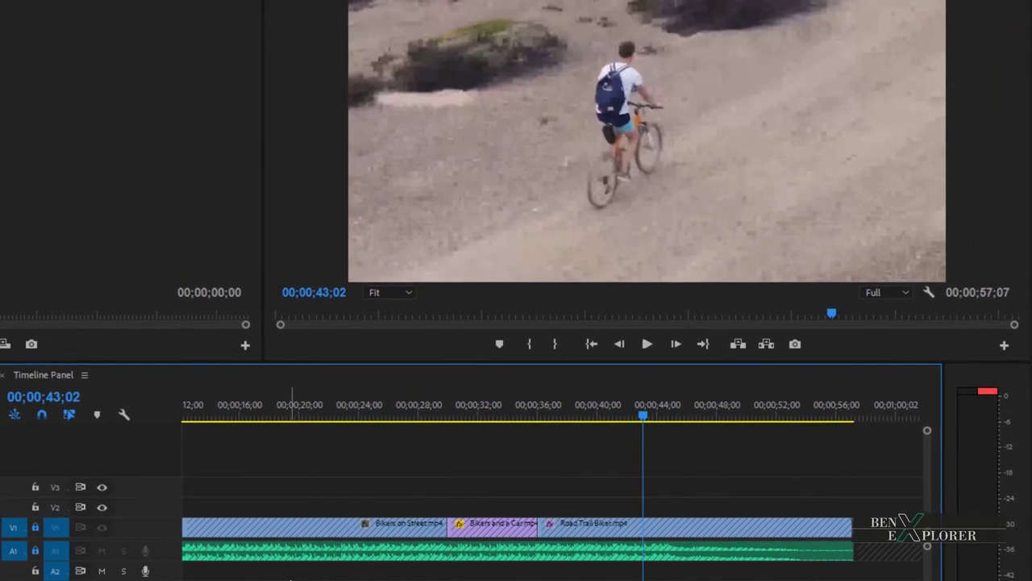
{"action": "left_click_drag", "start_coordinate": [558, 415], "coordinate": [487, 420]}
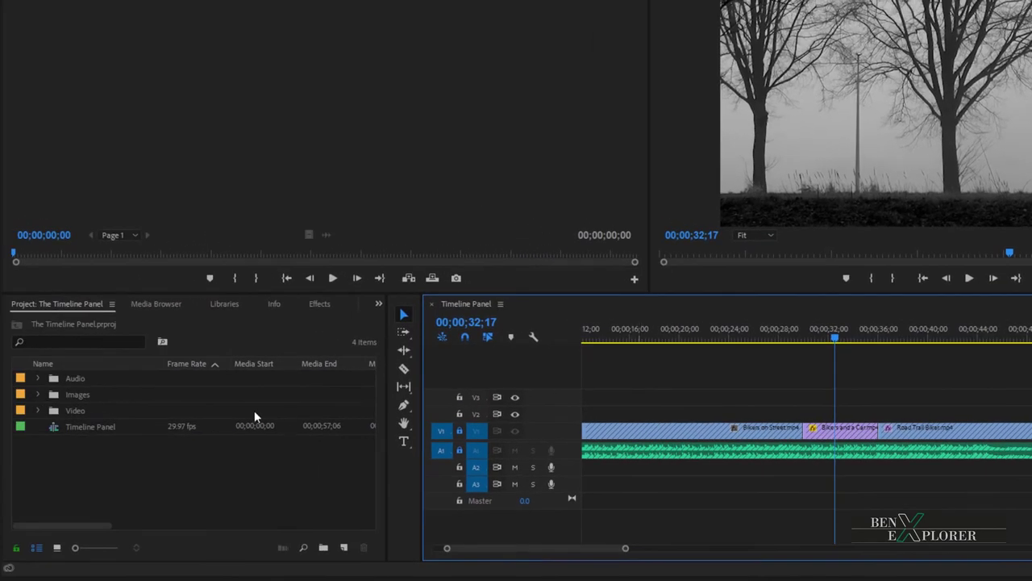
Try to place the Mountain Bike clip from the Video bin onto the locked V1 over Bikers and a Car, and collapse the bin
{"action": "left_click", "coordinate": [38, 409]}
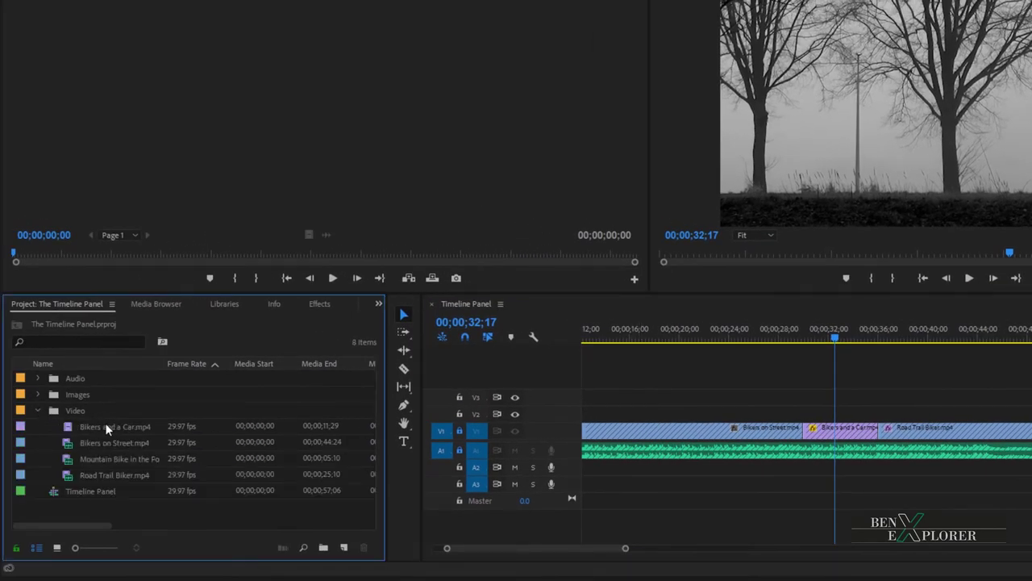
{"action": "left_click", "coordinate": [113, 460]}
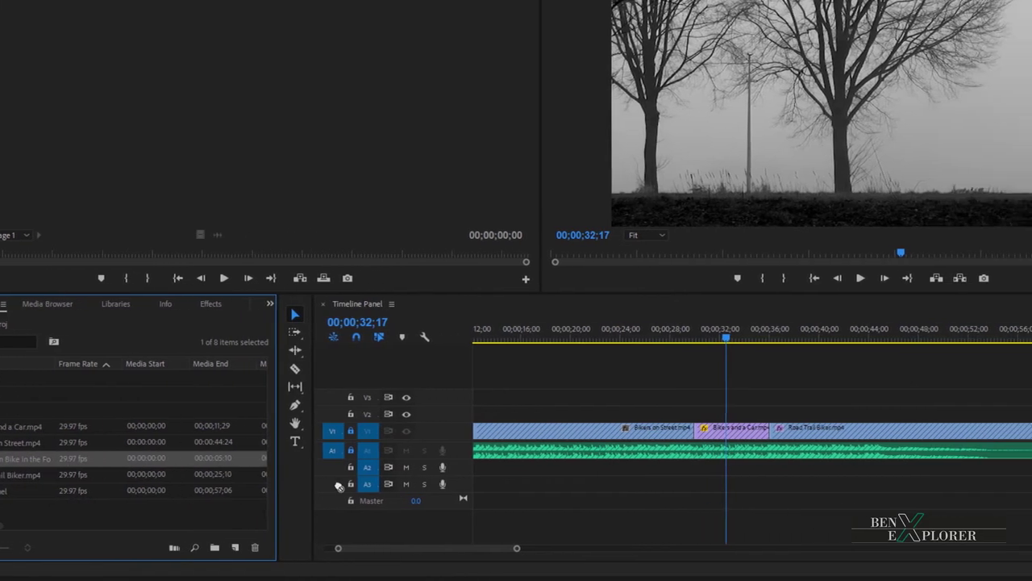
{"action": "left_click_drag", "start_coordinate": [339, 485], "coordinate": [714, 435]}
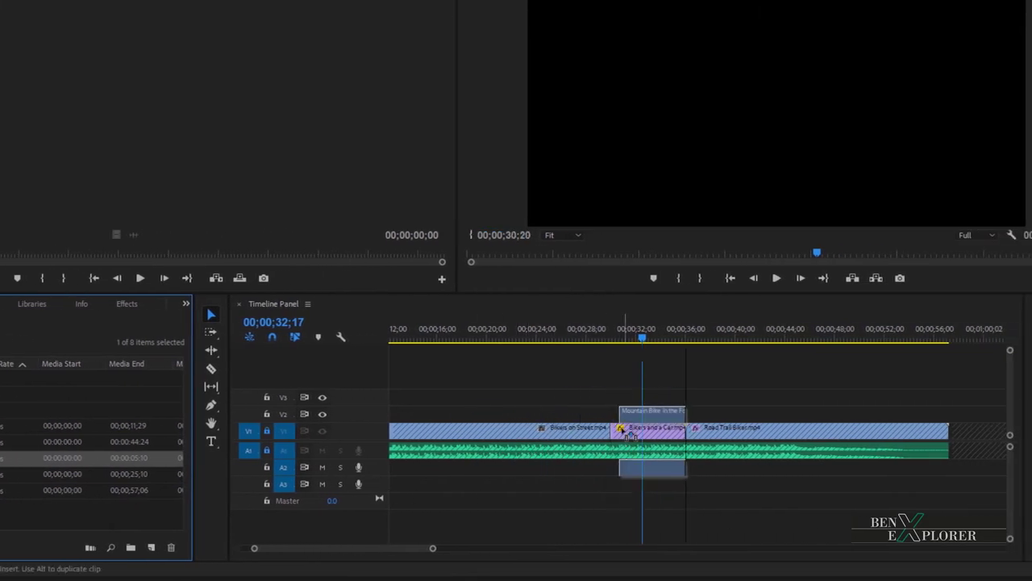
{"action": "left_click_drag", "start_coordinate": [631, 436], "coordinate": [556, 436]}
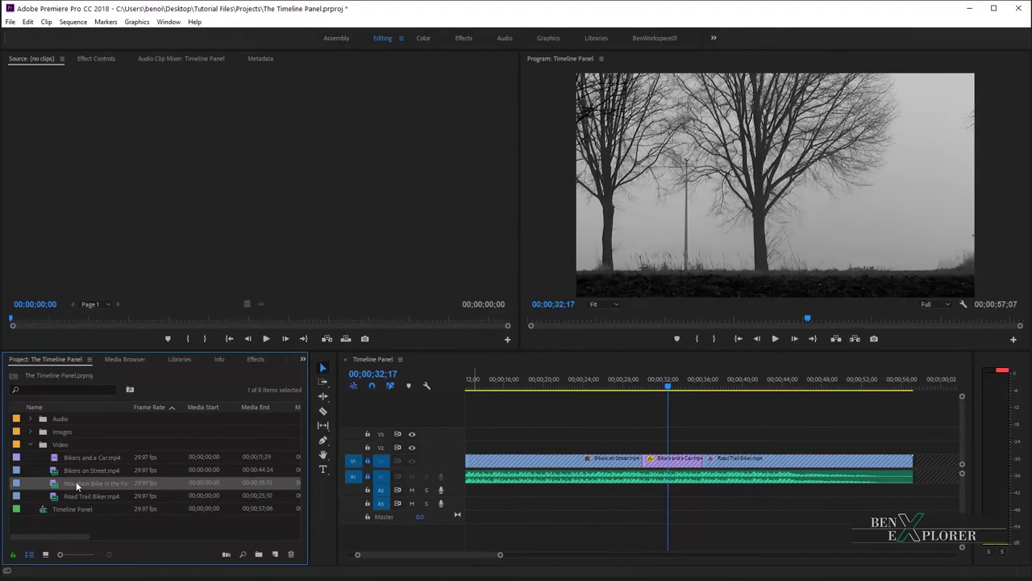
{"action": "left_click", "coordinate": [30, 445]}
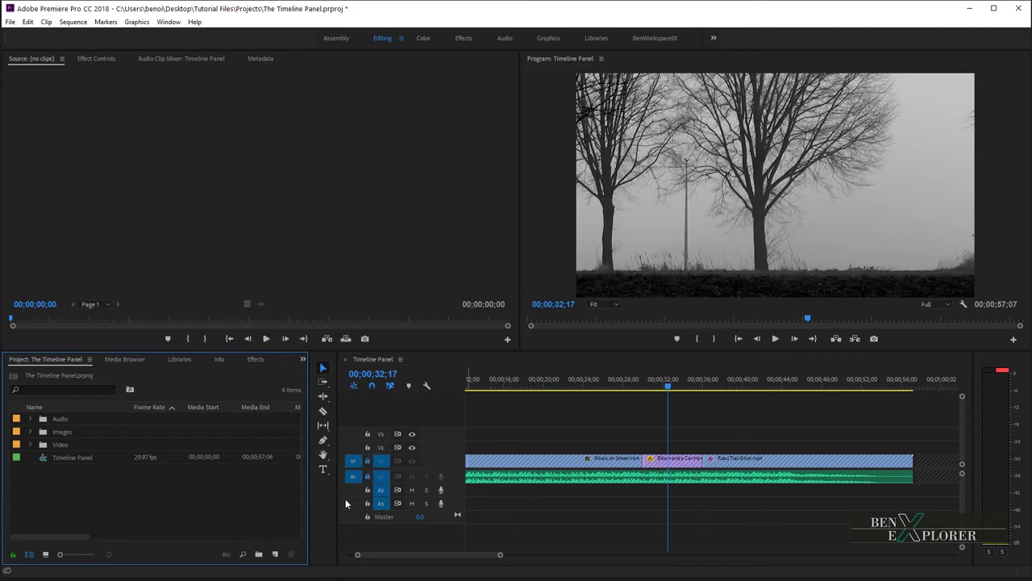
Unlock V1 and A1, and revert the project to its last saved version, discarding the changes
{"action": "left_click", "coordinate": [367, 461]}
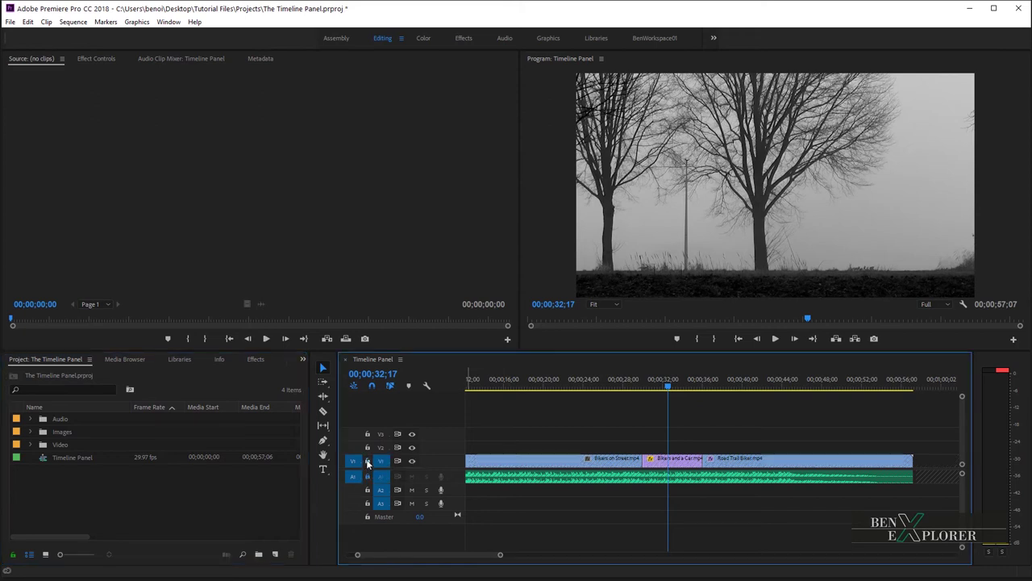
{"action": "left_click", "coordinate": [367, 475]}
{"action": "left_click", "coordinate": [10, 23]}
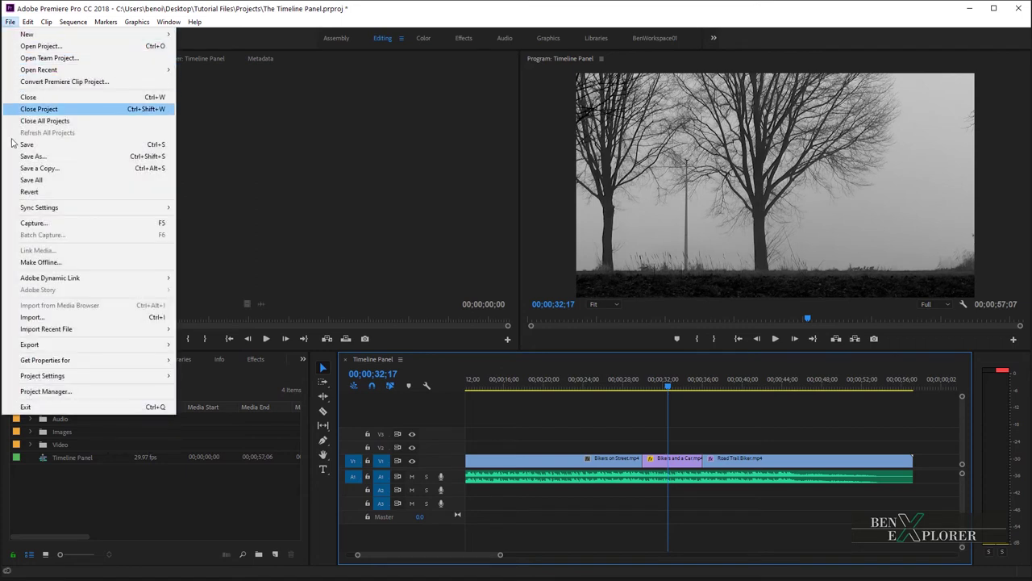
{"action": "left_click", "coordinate": [29, 192]}
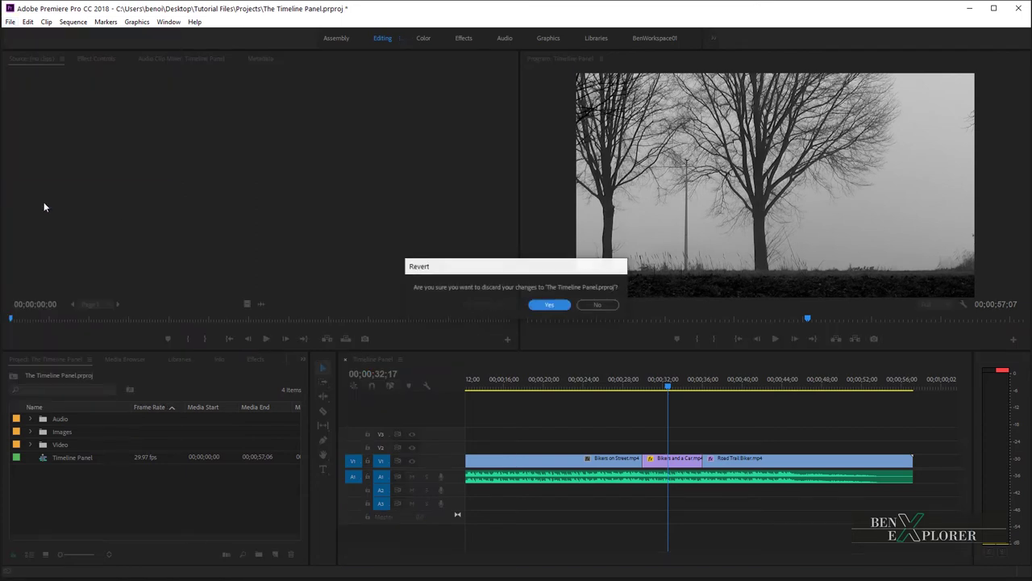
{"action": "left_click", "coordinate": [560, 308]}
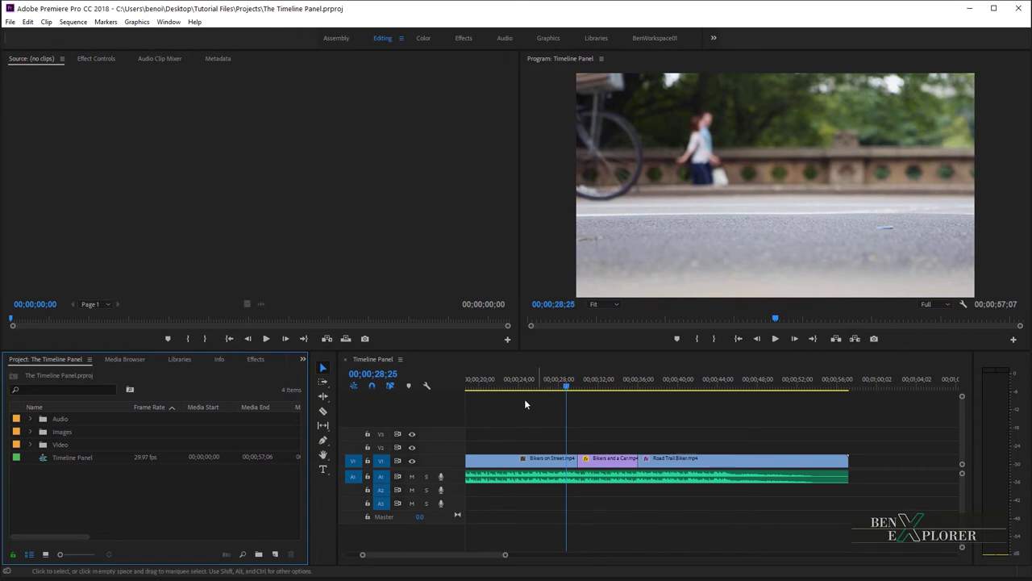
Make sure clip markers are shown in the timeline, and add a clip marker to Bikers on Street at 00;00;22;11
{"action": "left_click", "coordinate": [426, 386]}
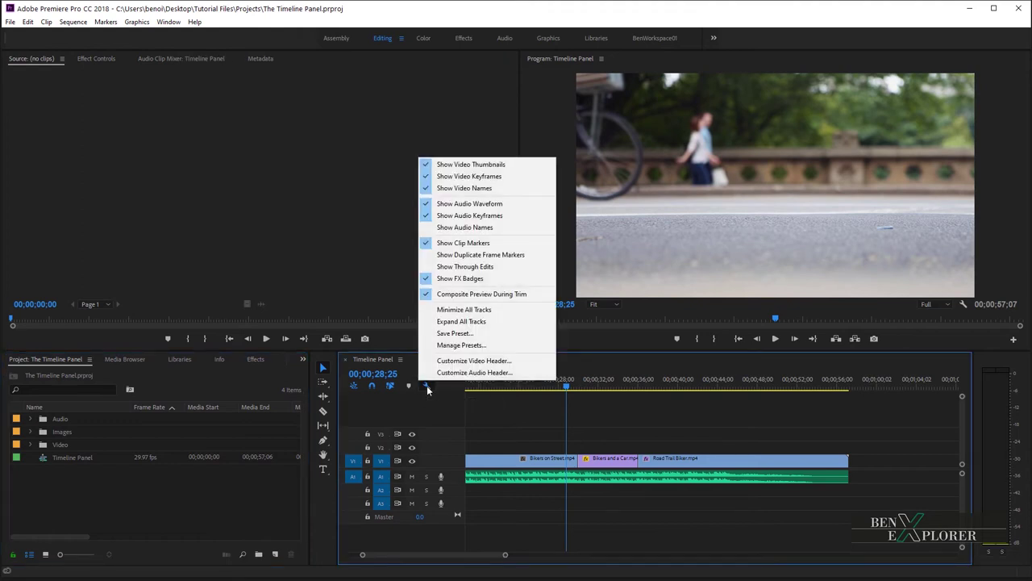
{"action": "left_click", "coordinate": [473, 246]}
{"action": "left_click", "coordinate": [498, 459]}
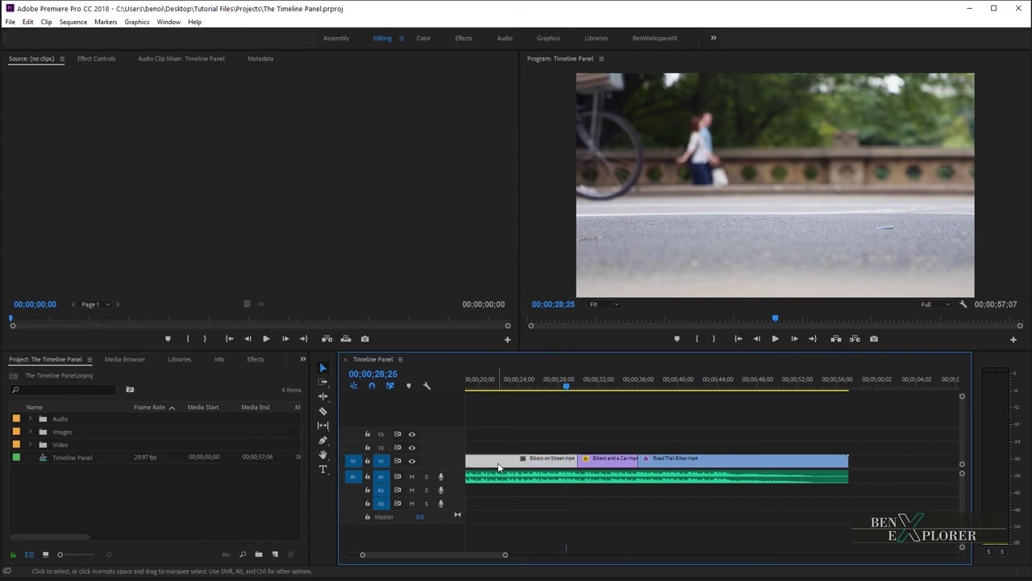
{"action": "left_click_drag", "start_coordinate": [566, 389], "coordinate": [502, 402]}
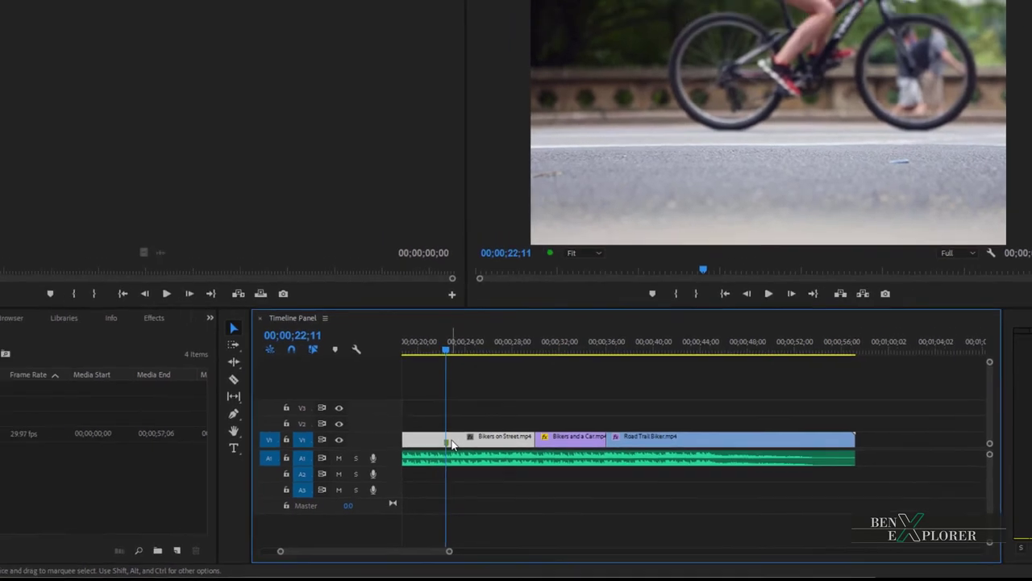
Name the clip marker on Bikers on Street "Apply Blur" and give it the comment "Blur this area"
{"action": "double_click", "coordinate": [447, 443]}
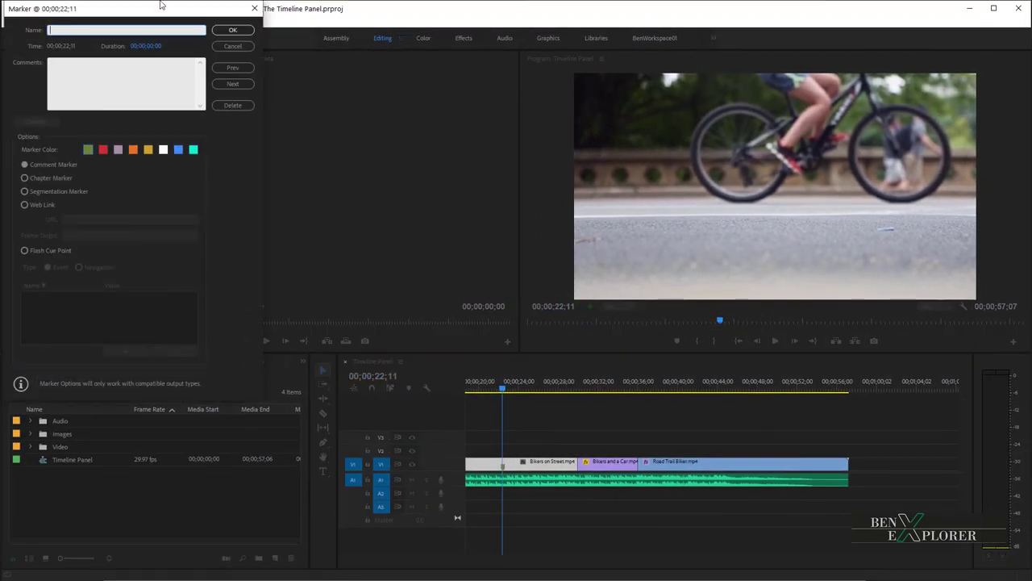
{"action": "mouse_move", "coordinate": [161, 5]}
{"action": "left_mouse_down"}
{"action": "mouse_move", "coordinate": [237, 34]}
{"action": "mouse_move", "coordinate": [514, 87]}
{"action": "left_mouse_up"}
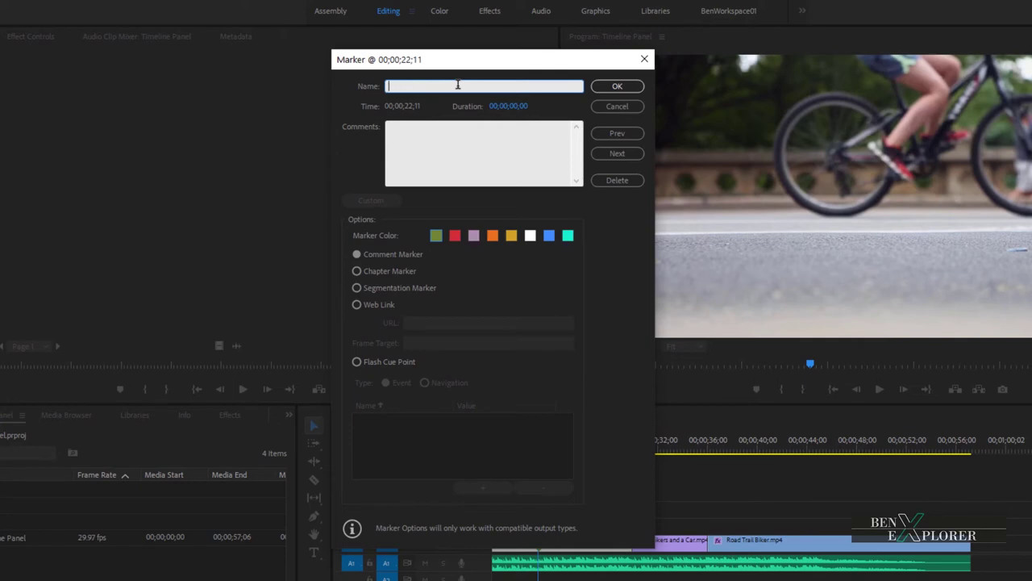
{"action": "type", "text": "y Blur"}
{"action": "left_click", "coordinate": [411, 133]}
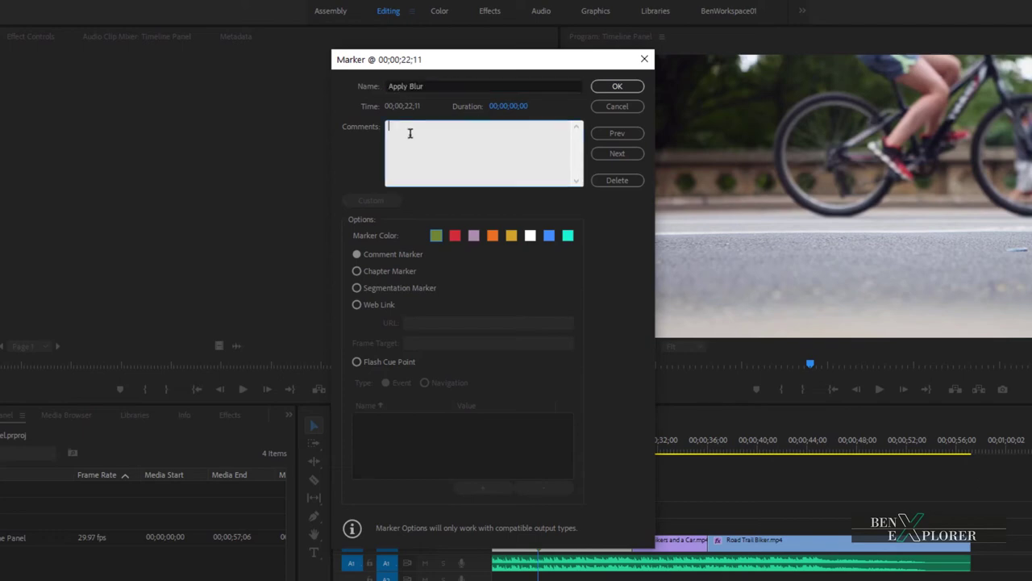
{"action": "type", "text": "Blur this area"}
{"action": "left_click", "coordinate": [624, 94]}
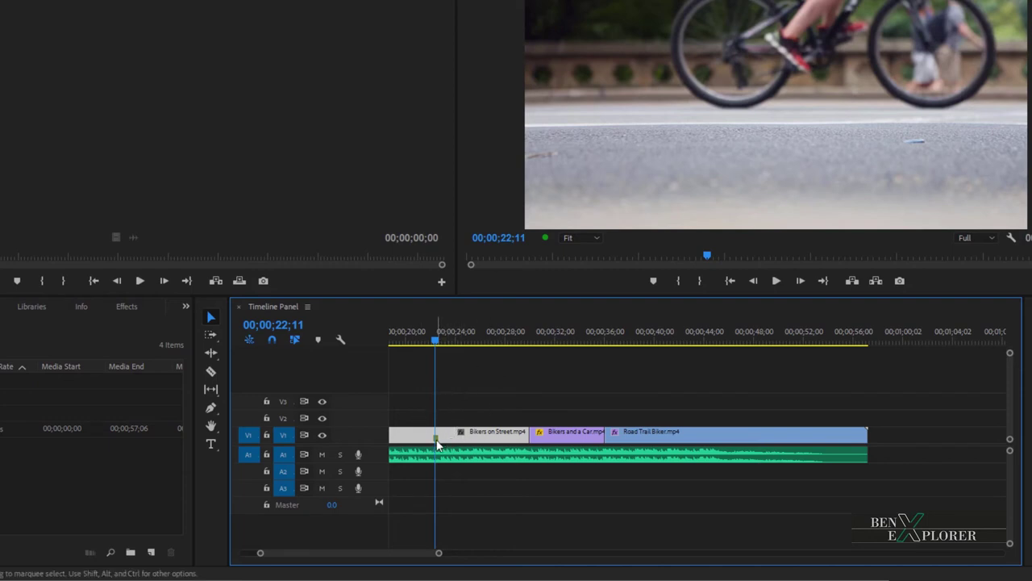
{"action": "mouse_move", "coordinate": [435, 442]}
Move Bikers on Street up to V2 overlapping Bikers and a Car, and open it in the Source Monitor with Show Markers enabled to inspect its marker
{"action": "left_click_drag", "start_coordinate": [427, 442], "coordinate": [516, 418]}
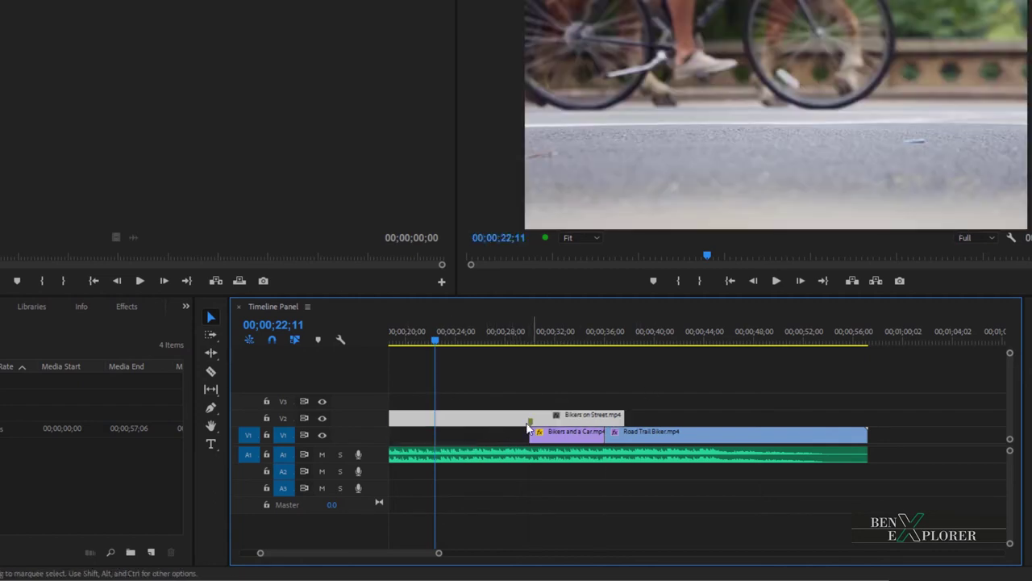
{"action": "double_click", "coordinate": [481, 421]}
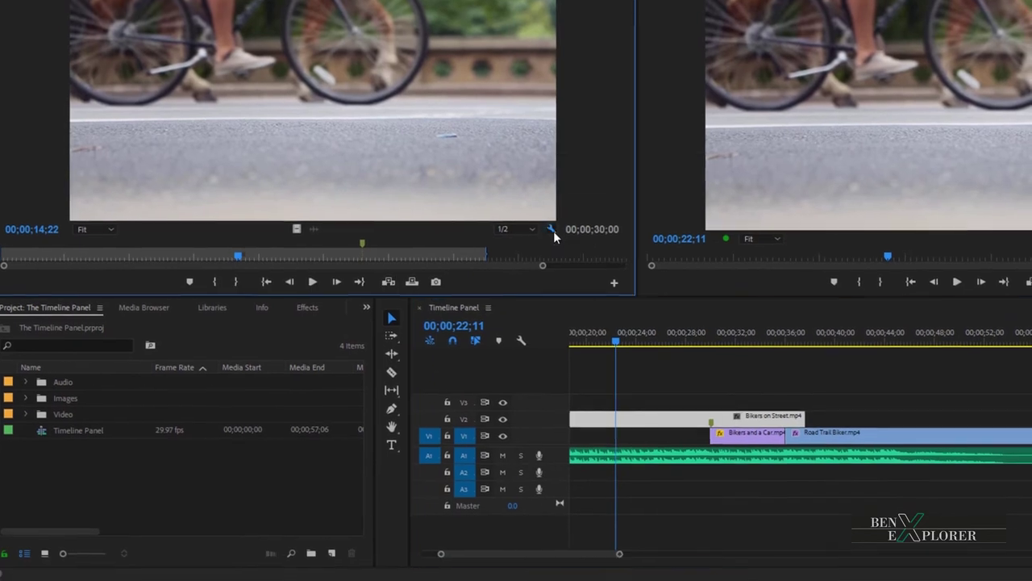
{"action": "left_click", "coordinate": [564, 335]}
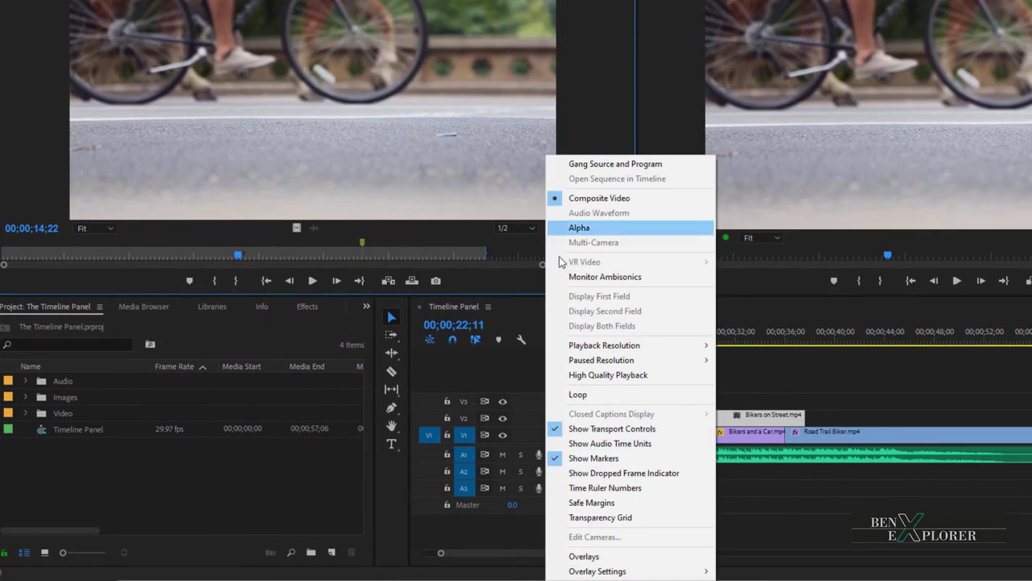
{"action": "left_click", "coordinate": [603, 458]}
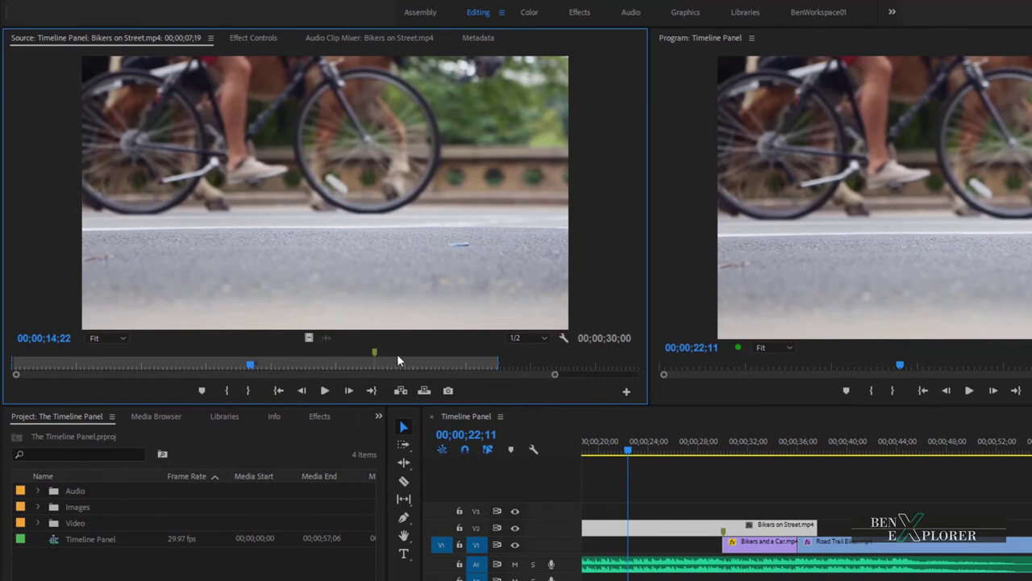
{"action": "mouse_move", "coordinate": [374, 355]}
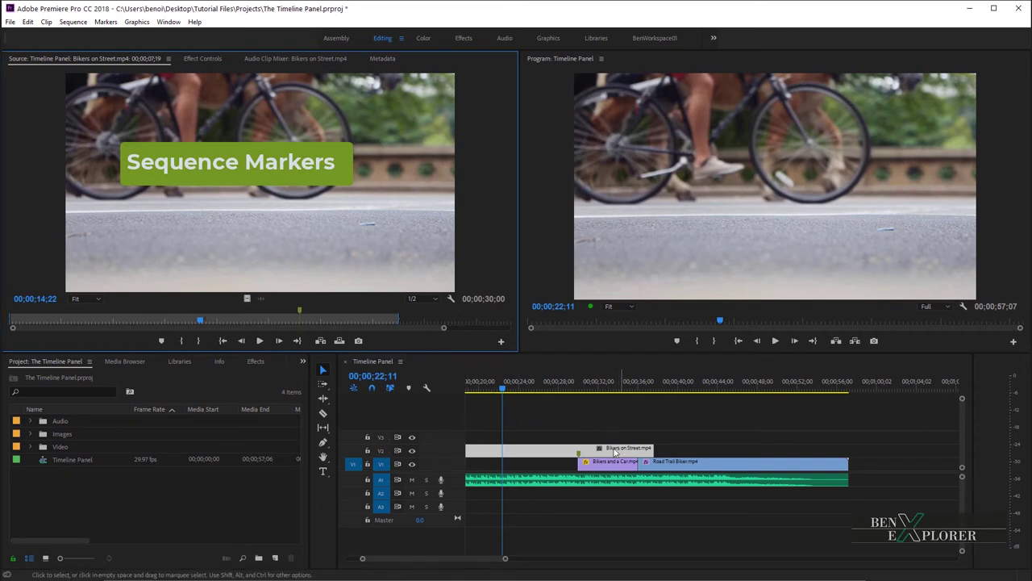
Return Bikers on Street to its place on V1 before Bikers and a Car, and place the playhead at 00;00;29;22
{"action": "left_click_drag", "start_coordinate": [614, 453], "coordinate": [551, 469]}
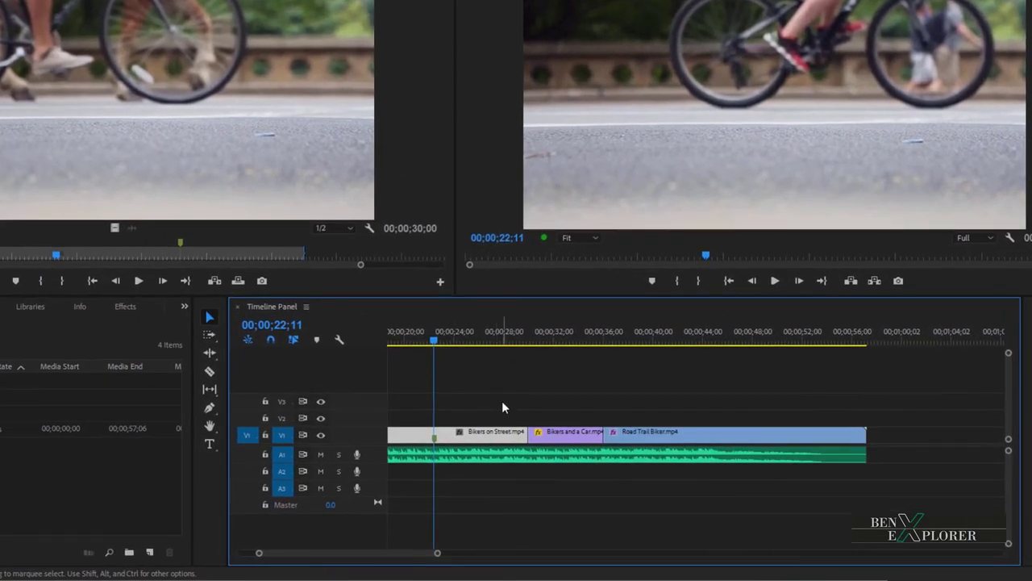
{"action": "left_click", "coordinate": [501, 408]}
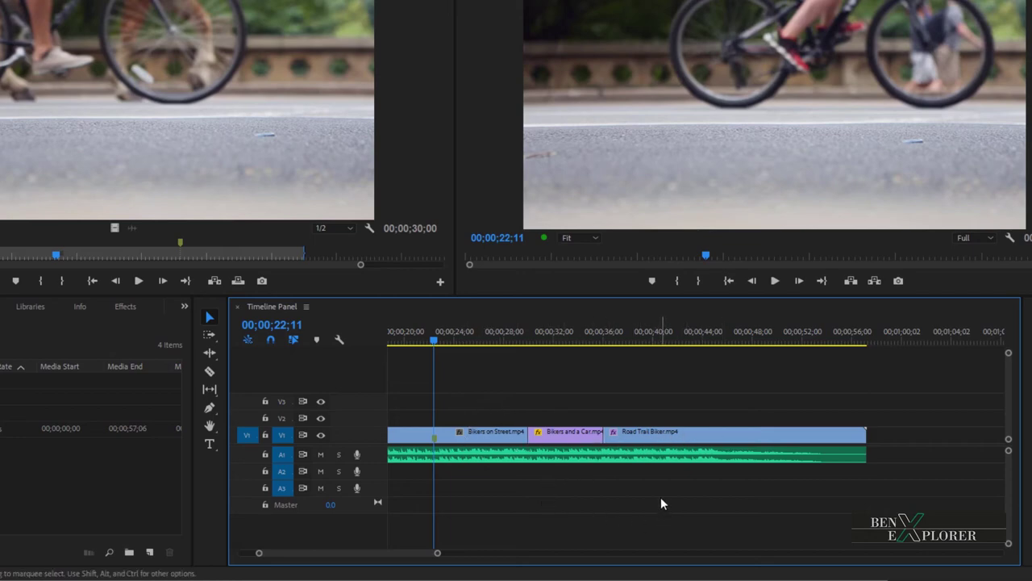
{"action": "key", "text": "minus"}
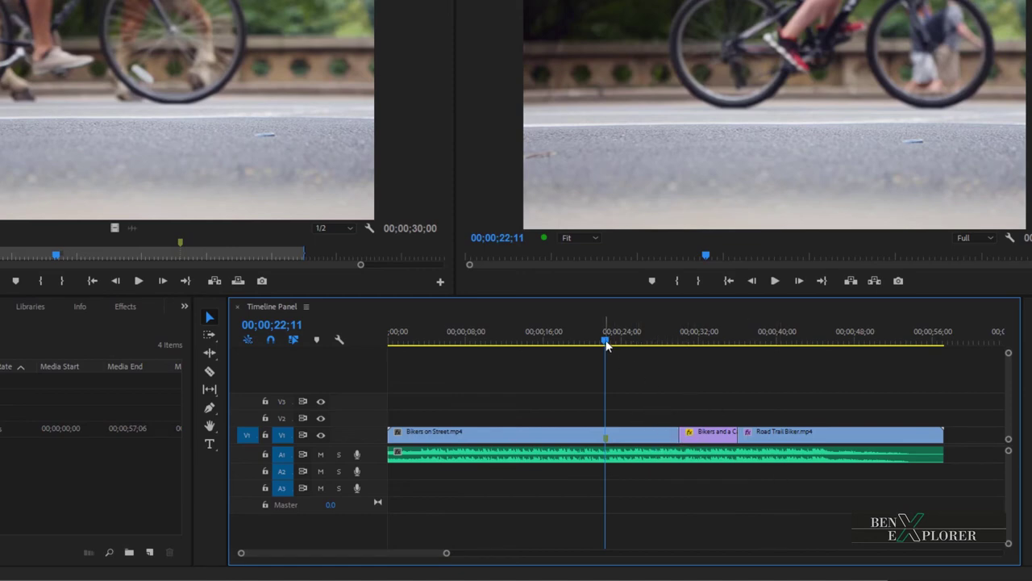
{"action": "left_click", "coordinate": [671, 343]}
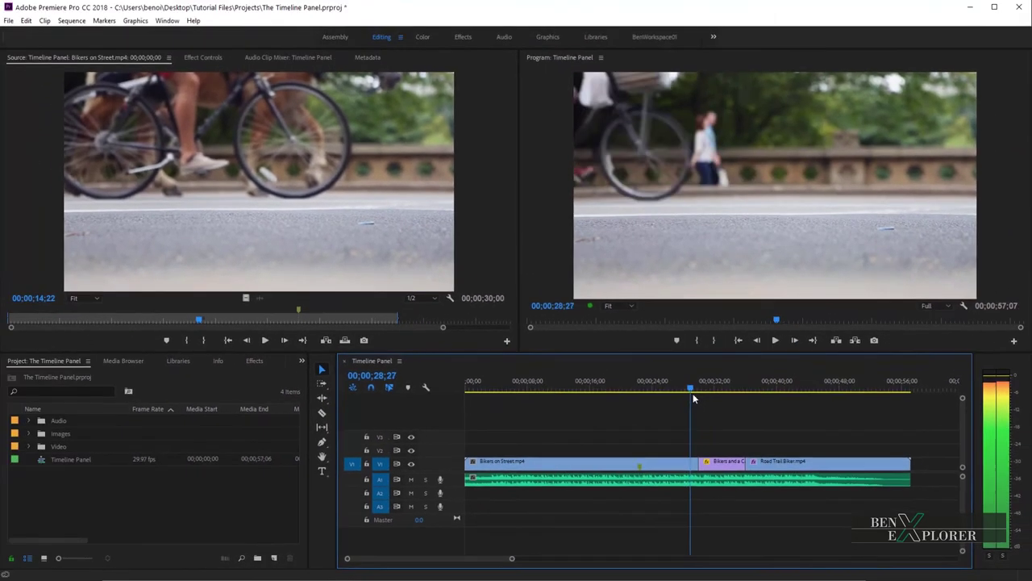
{"action": "mouse_move", "coordinate": [692, 393]}
{"action": "left_mouse_down"}
{"action": "mouse_move", "coordinate": [704, 395]}
{"action": "mouse_move", "coordinate": [689, 395]}
{"action": "left_mouse_up"}
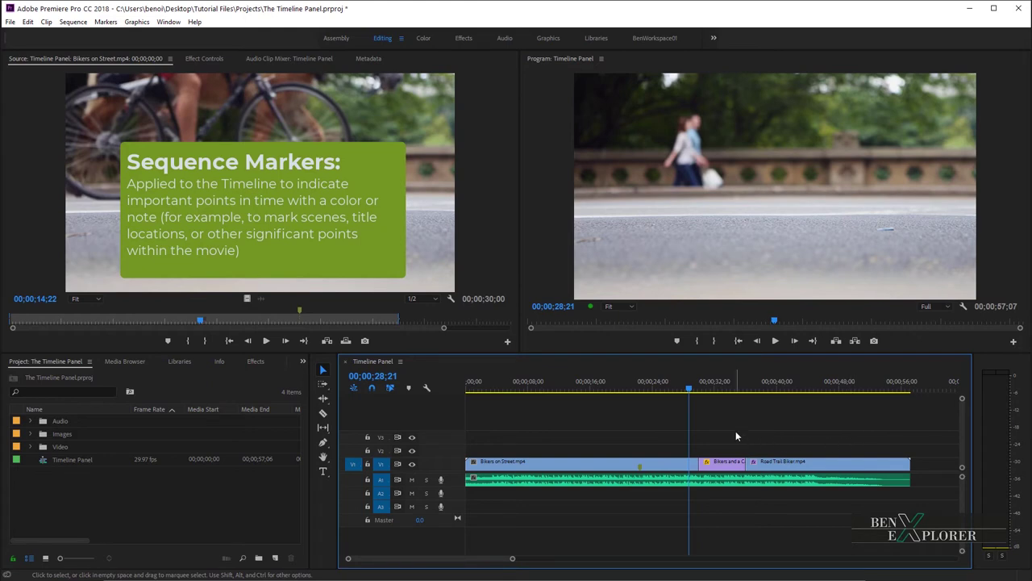
{"action": "left_click_drag", "start_coordinate": [691, 390], "coordinate": [698, 391]}
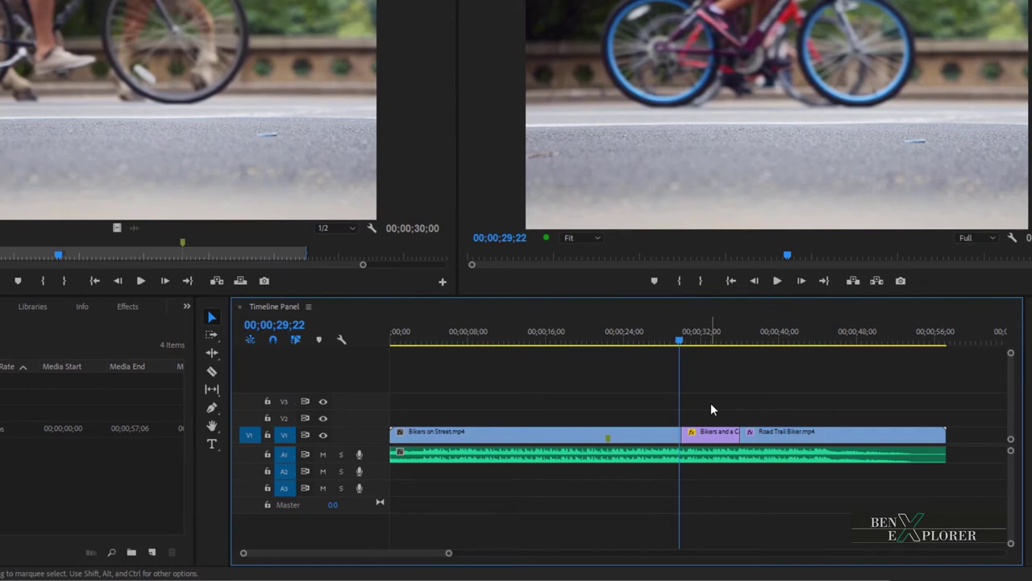
Add a sequence marker at 00;00;29;22 named "Transition" with the comment "Add a creative transition here!" and a duration of 00;00;01;00
{"action": "key", "text": "m"}
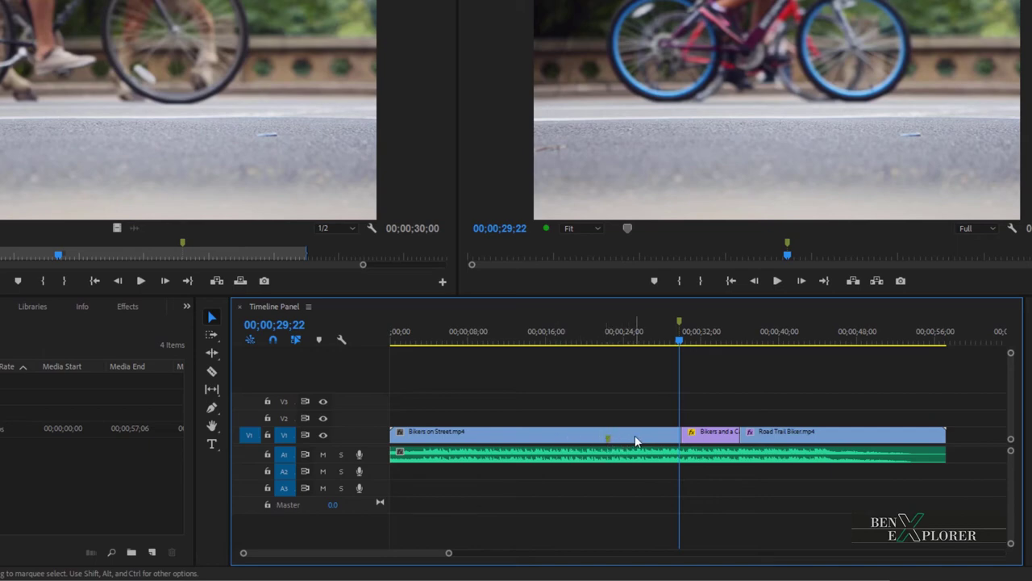
{"action": "key", "text": "ctrl+m"}
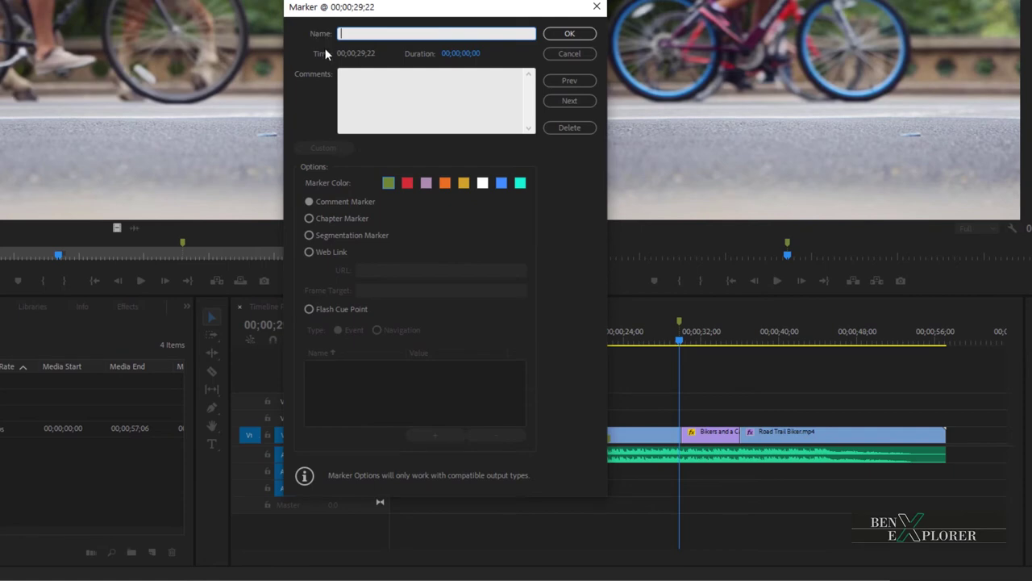
{"action": "type", "text": "Transition"}
{"action": "left_click", "coordinate": [399, 85]}
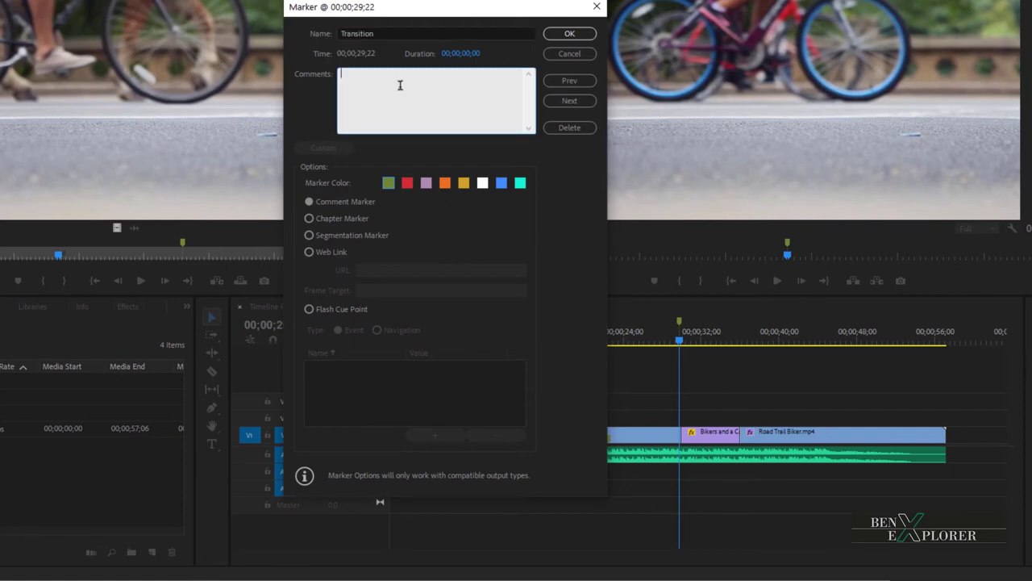
{"action": "type", "text": "Add a creative transition here!"}
{"action": "left_click", "coordinate": [479, 55]}
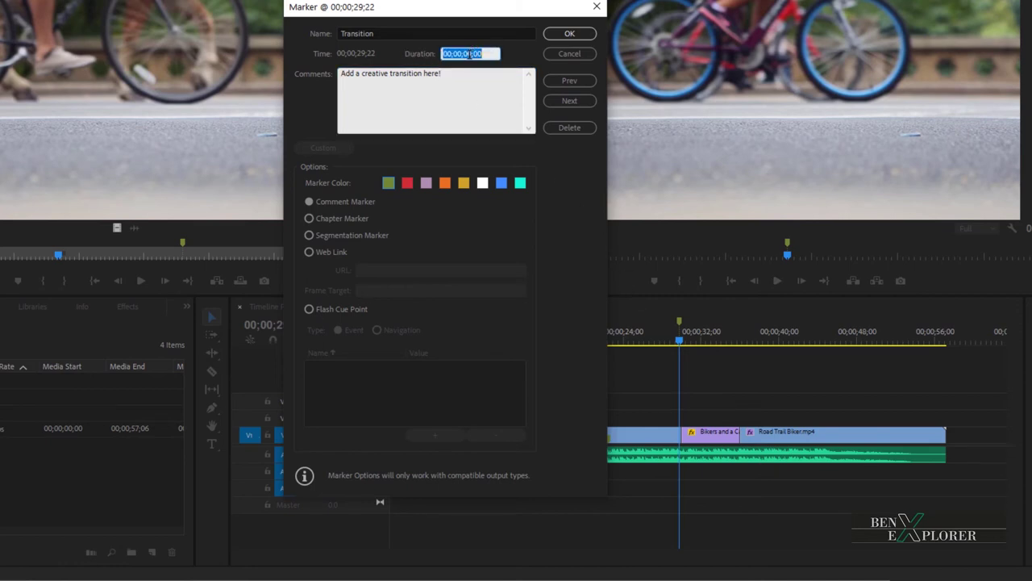
{"action": "left_click", "coordinate": [468, 54]}
{"action": "type", "text": "1"}
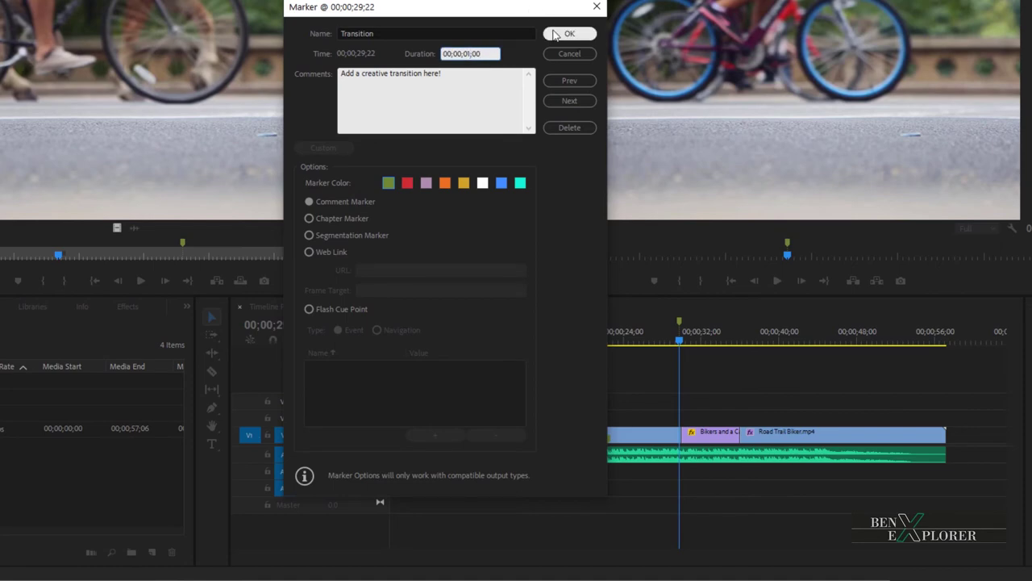
{"action": "left_click", "coordinate": [554, 34]}
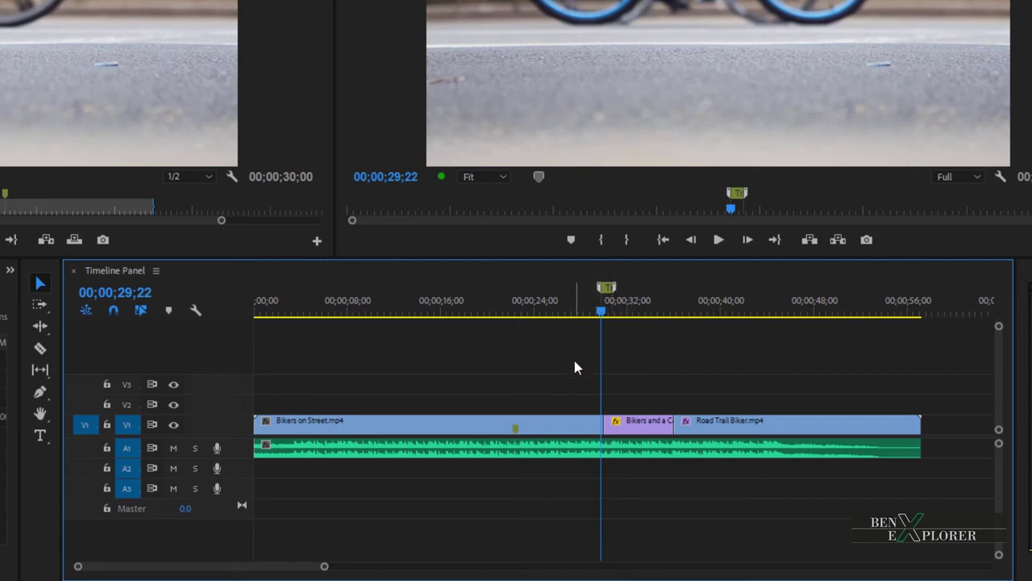
{"action": "mouse_move", "coordinate": [606, 289]}
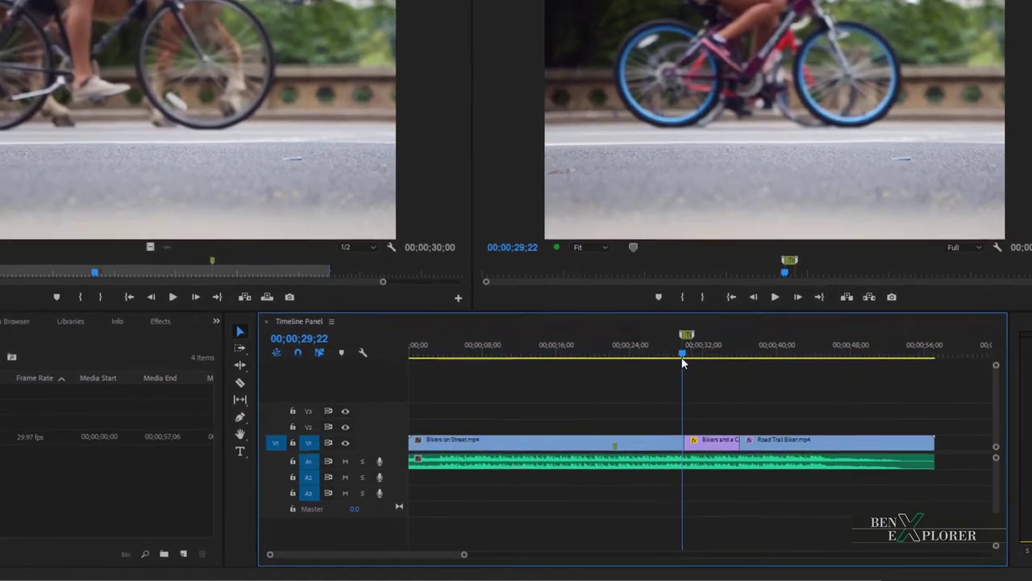
Move the playhead to 00;00;35;22, near the end of Bikers and a Car, and add a sequence marker named "Transition 2"
{"action": "left_click_drag", "start_coordinate": [683, 363], "coordinate": [728, 363]}
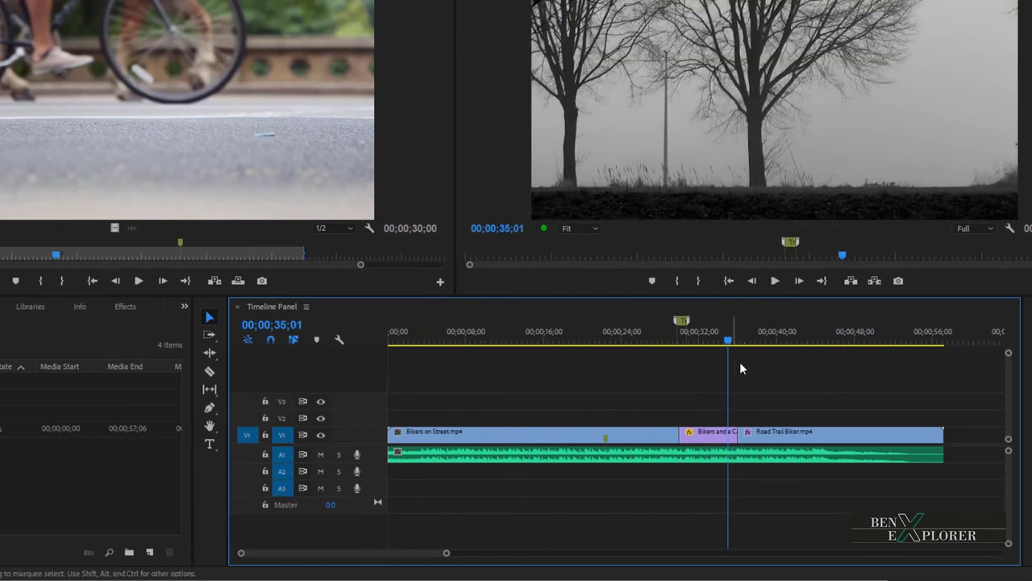
{"action": "left_click_drag", "start_coordinate": [729, 344], "coordinate": [732, 344]}
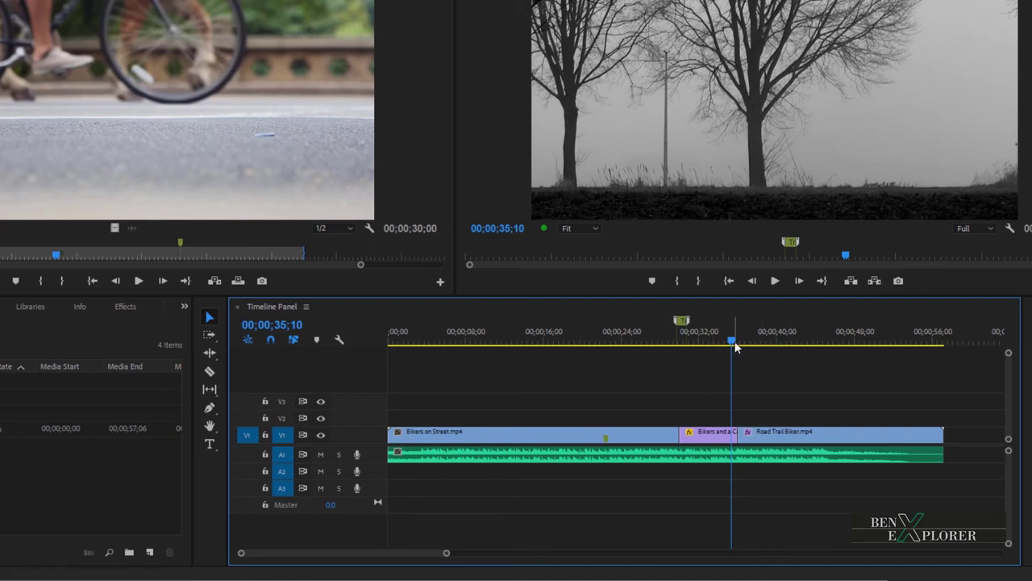
{"action": "left_click_drag", "start_coordinate": [732, 344], "coordinate": [736, 344]}
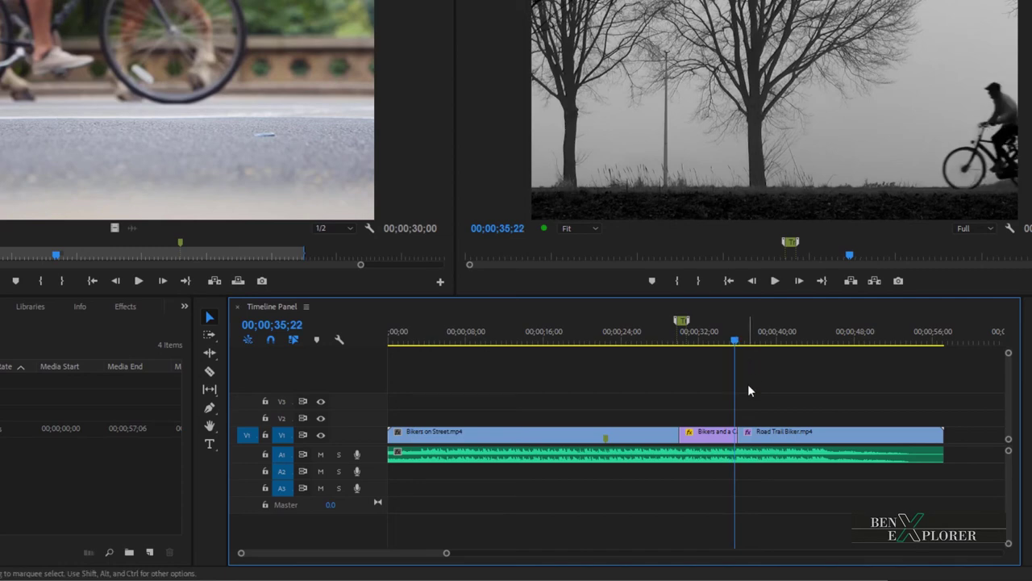
{"action": "key", "text": "m"}
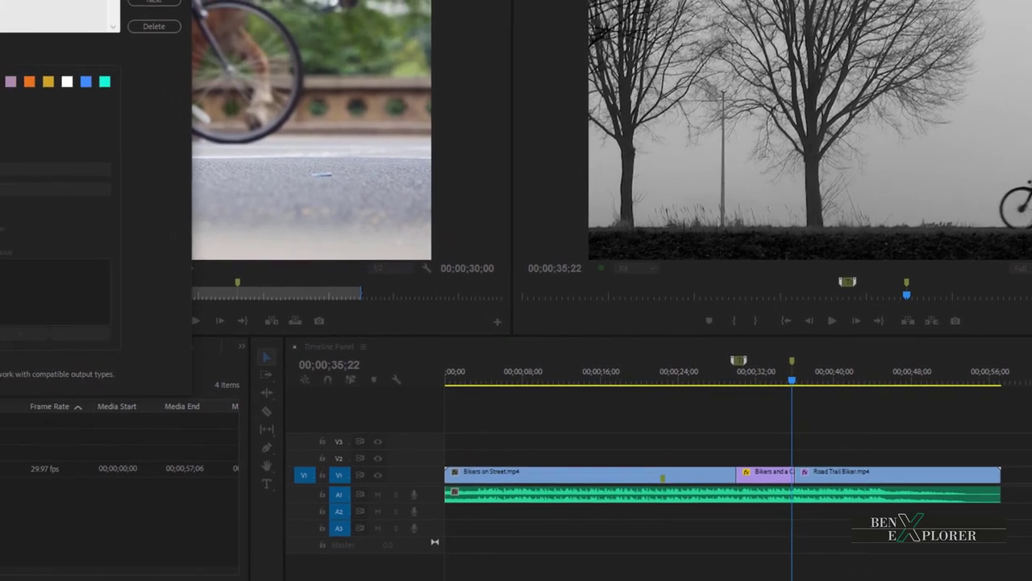
{"action": "key", "text": "m"}
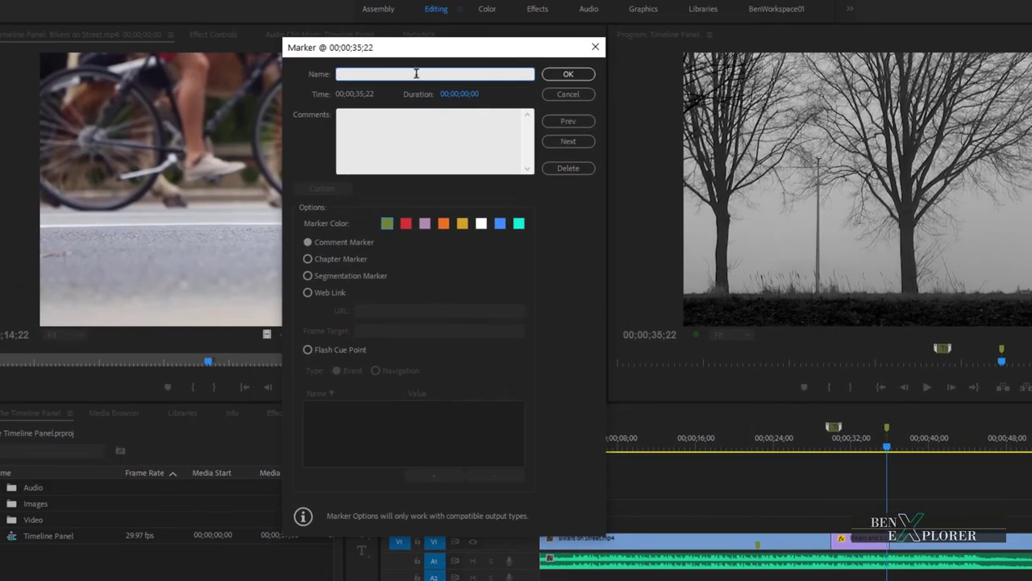
{"action": "type", "text": "Transition 2"}
{"action": "left_click", "coordinate": [553, 73]}
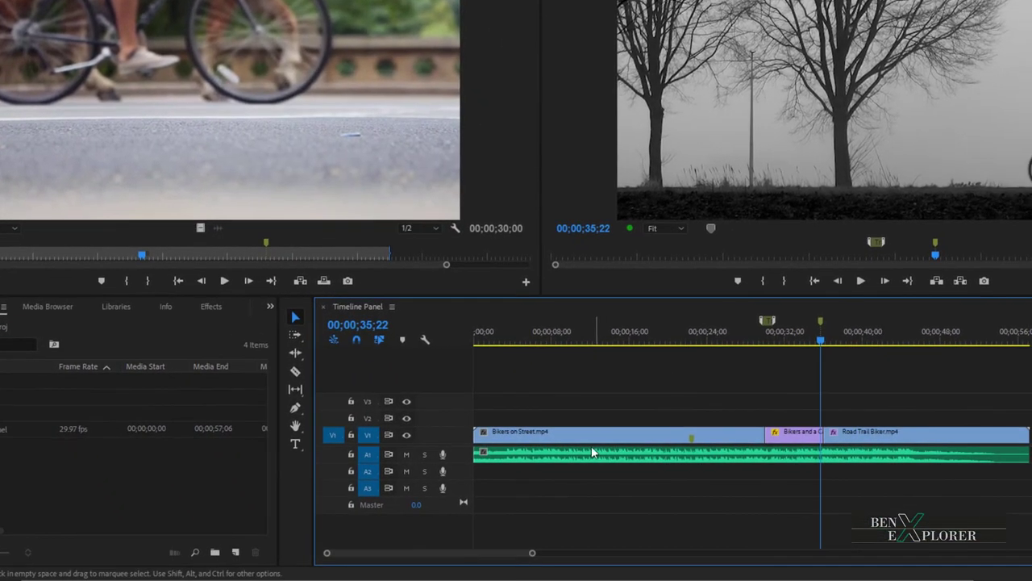
Select Bikers on Street and add a clip marker at 00;00;10;21 named "Desaturate"
{"action": "left_click", "coordinate": [621, 434]}
{"action": "left_click", "coordinate": [636, 339]}
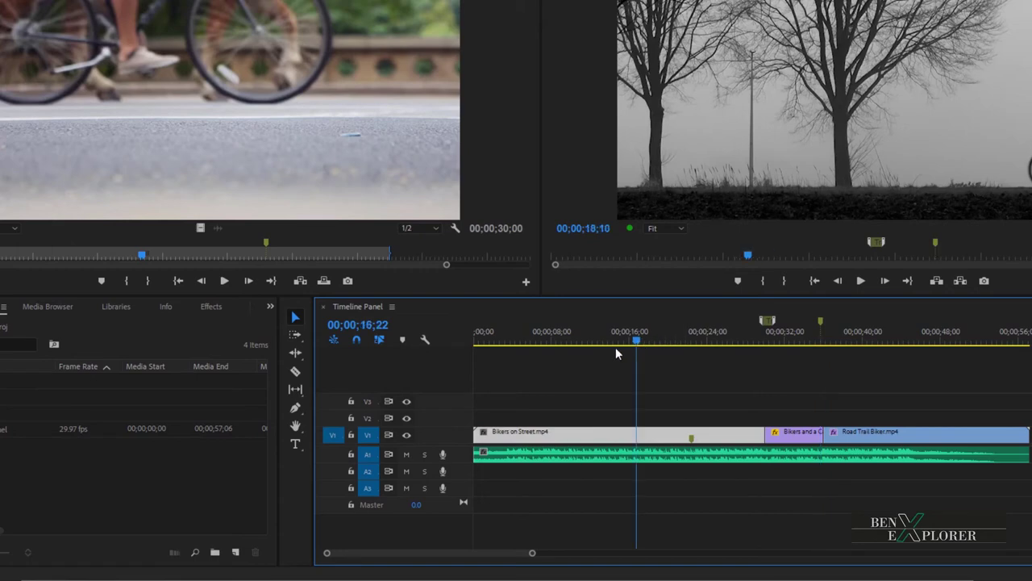
{"action": "left_click", "coordinate": [577, 341]}
{"action": "key", "text": "m"}
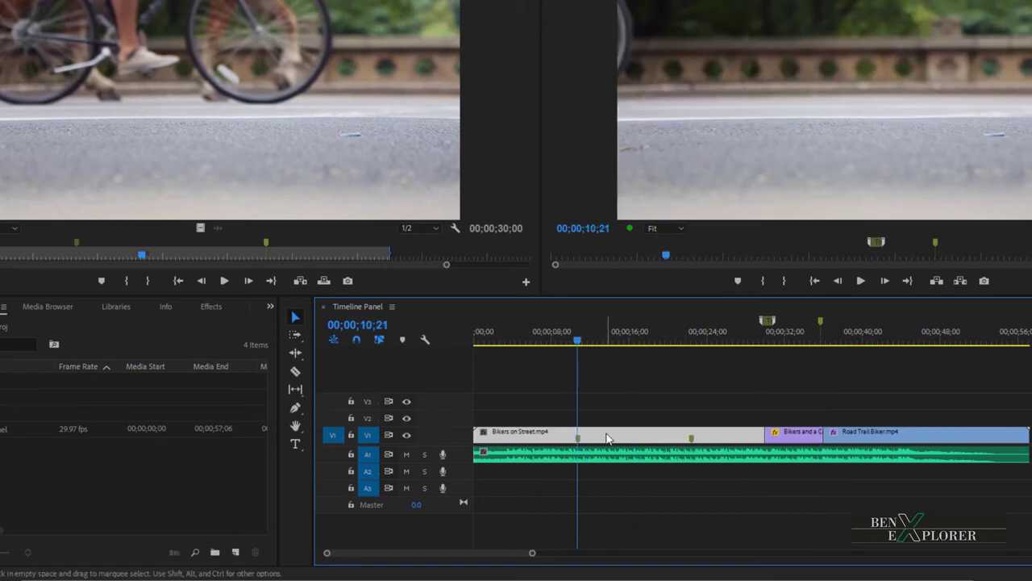
{"action": "key", "text": "m"}
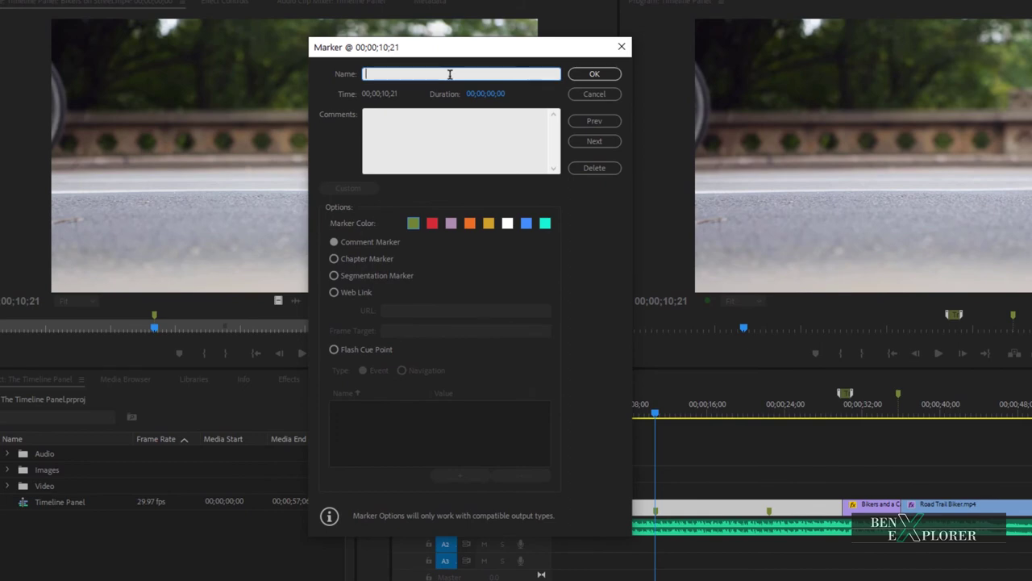
{"action": "type", "text": "Desaturate"}
{"action": "left_click", "coordinate": [591, 74]}
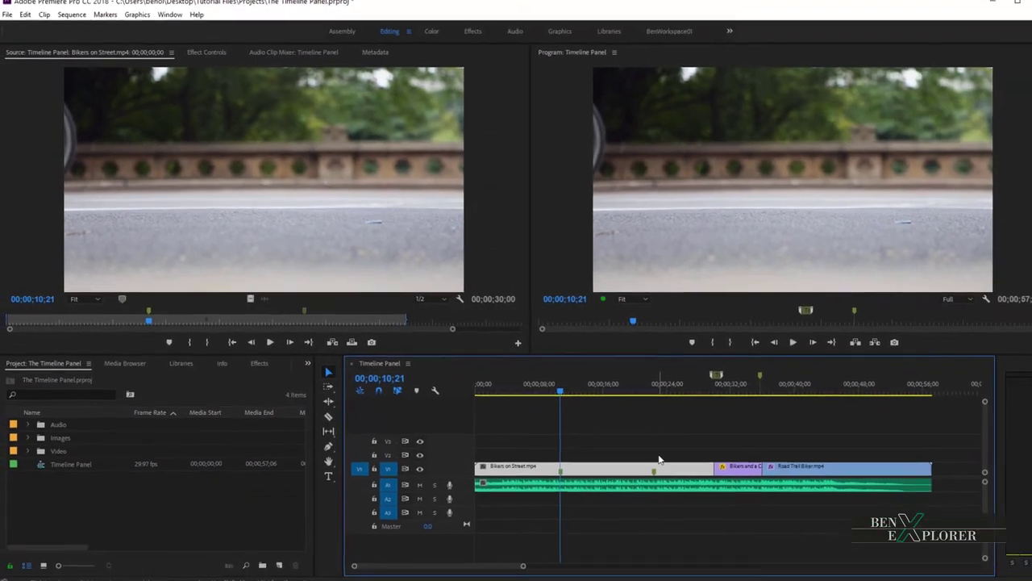
Step the playhead forward and back through the clip and sequence markers using Go to Next Marker and Go to Previous Marker, finishing at 00;00;10;21
{"action": "left_click", "coordinate": [105, 22]}
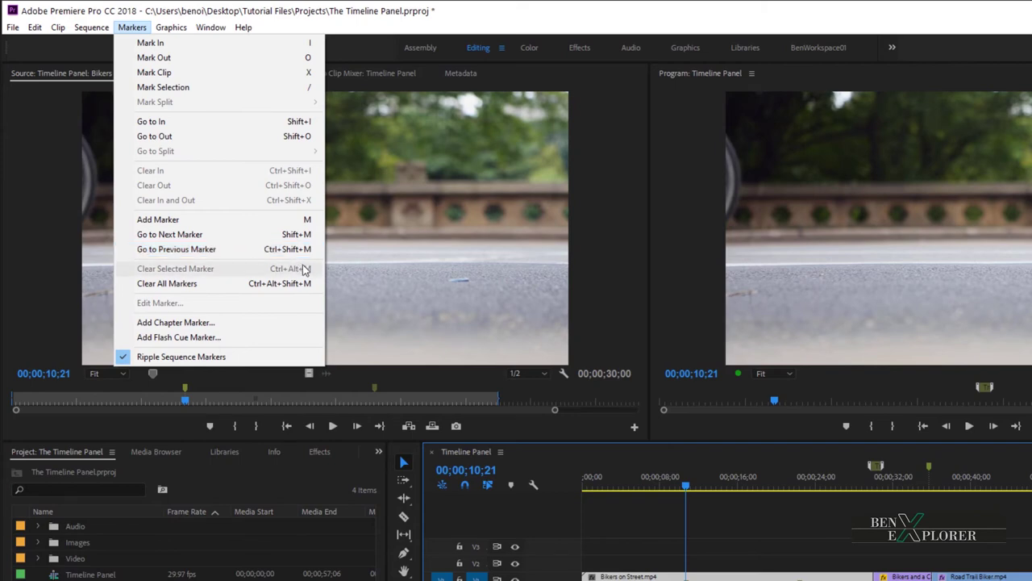
{"action": "key", "text": "Escape"}
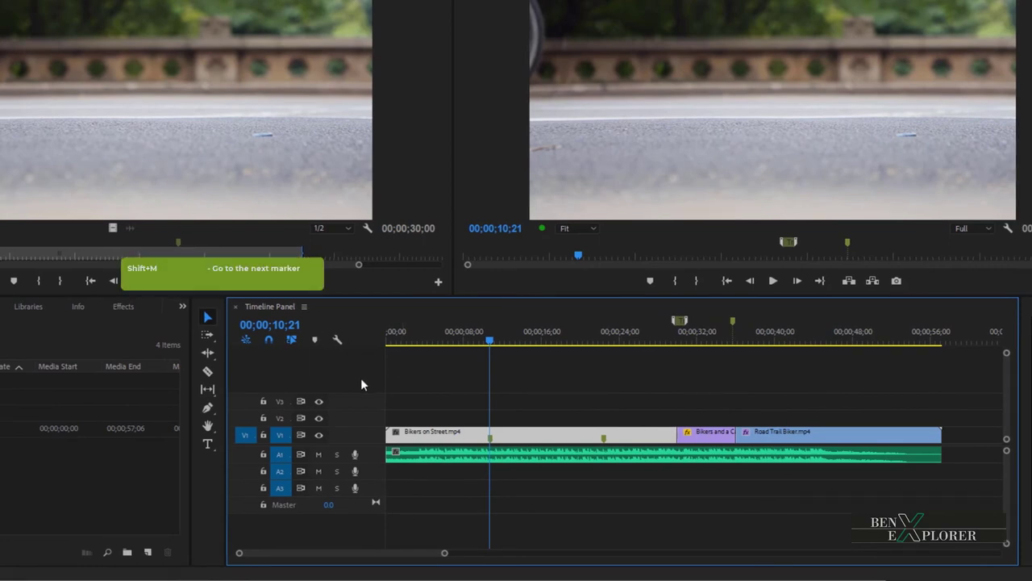
{"action": "key", "text": "shift+m"}
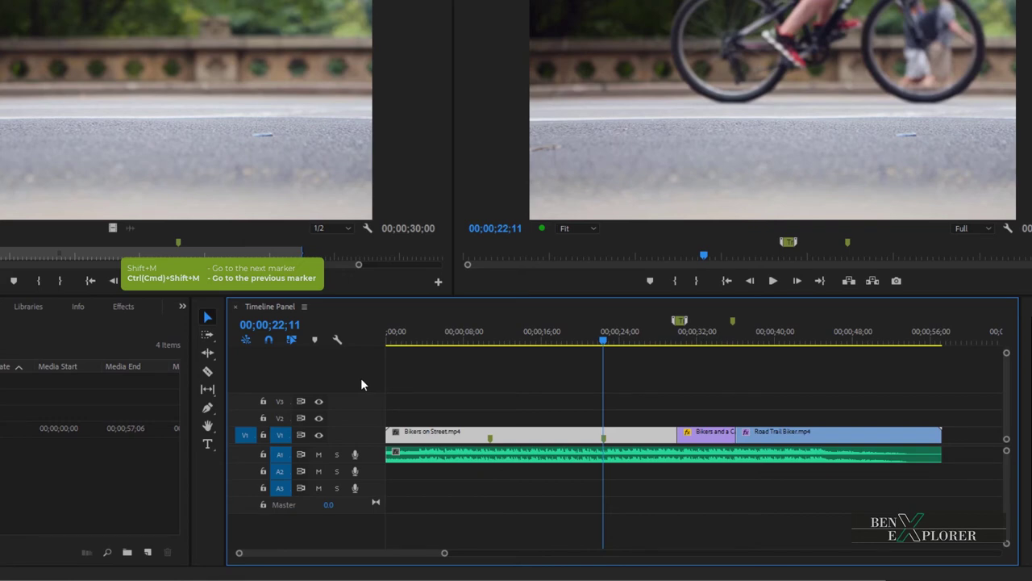
{"action": "key", "text": "ctrl+shift+m"}
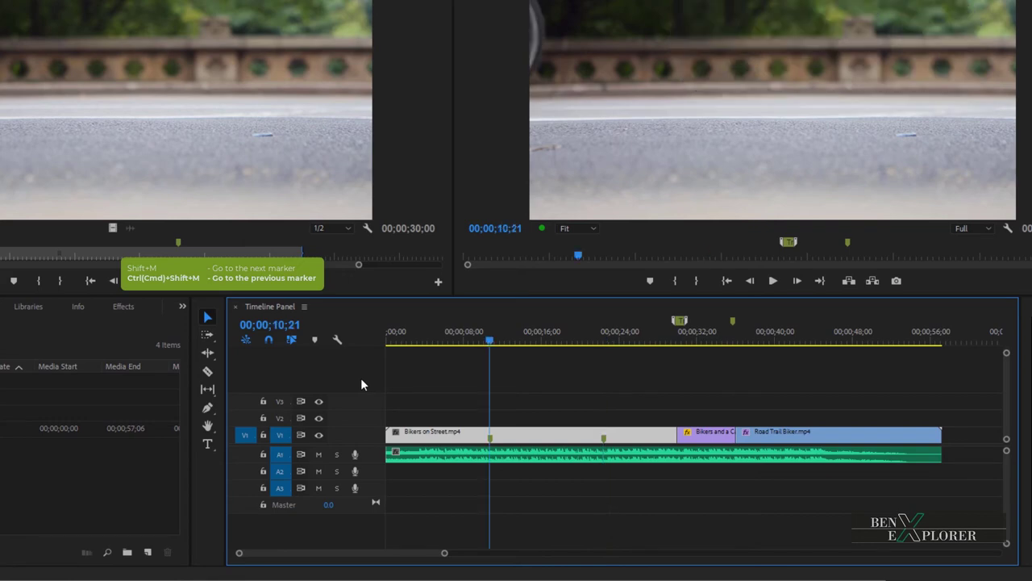
{"action": "key", "text": "shift+m"}
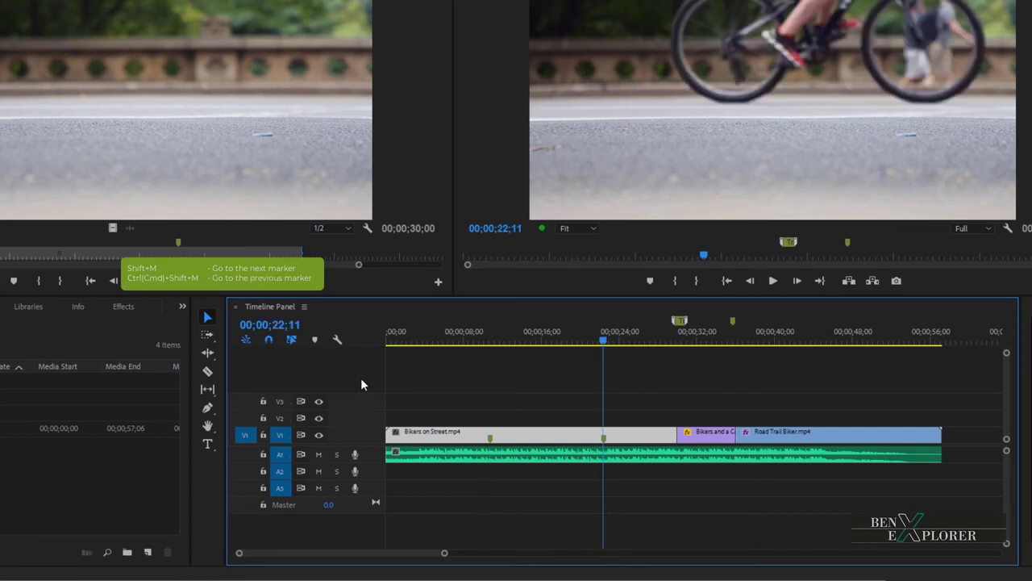
{"action": "key", "text": "shift+m"}
{"action": "key", "text": "shift+m"}
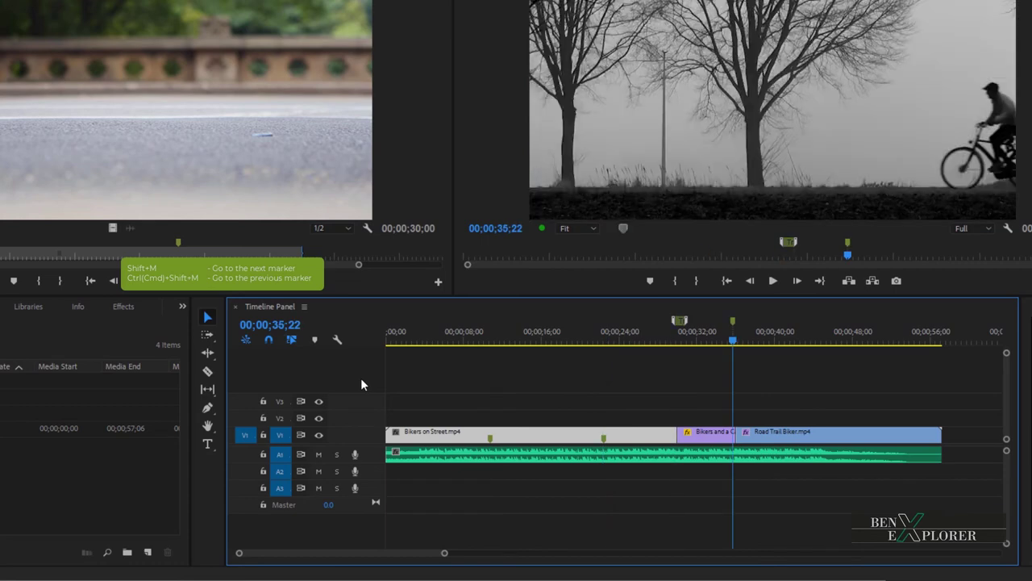
{"action": "key", "text": "ctrl+shift+m"}
{"action": "key", "text": "ctrl+shift+m"}
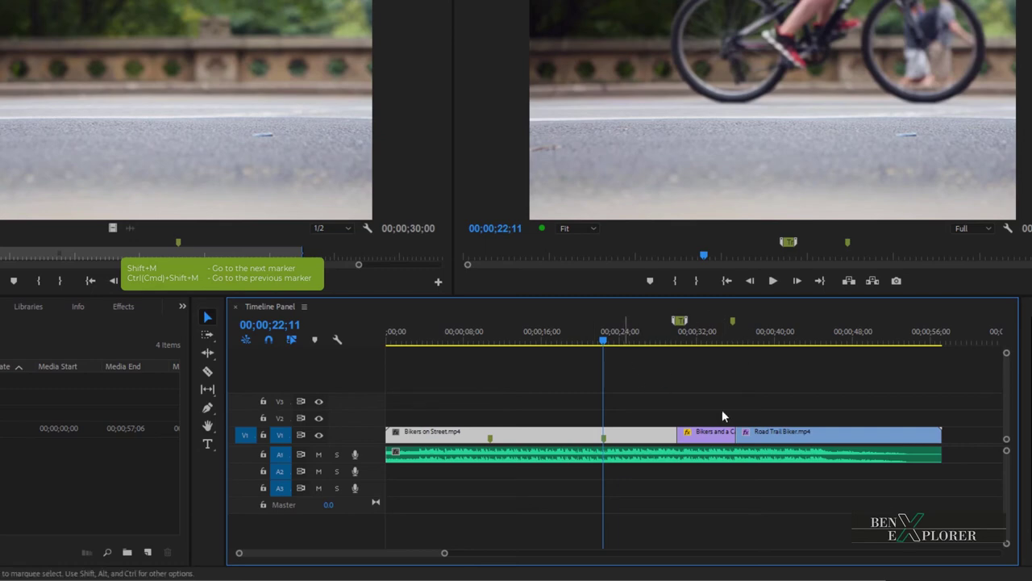
{"action": "key", "text": "shift+m"}
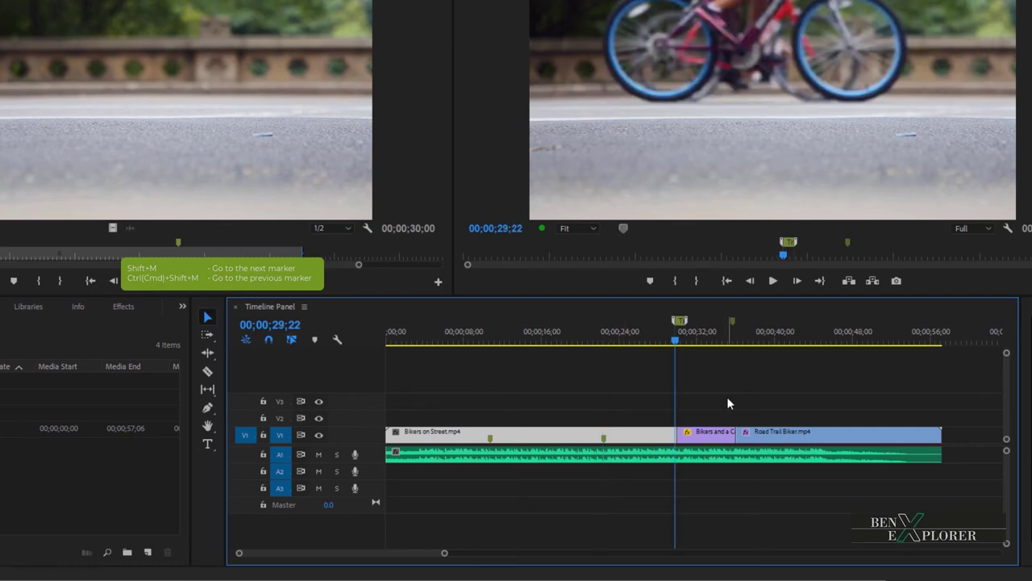
{"action": "key", "text": "ctrl+shift+m"}
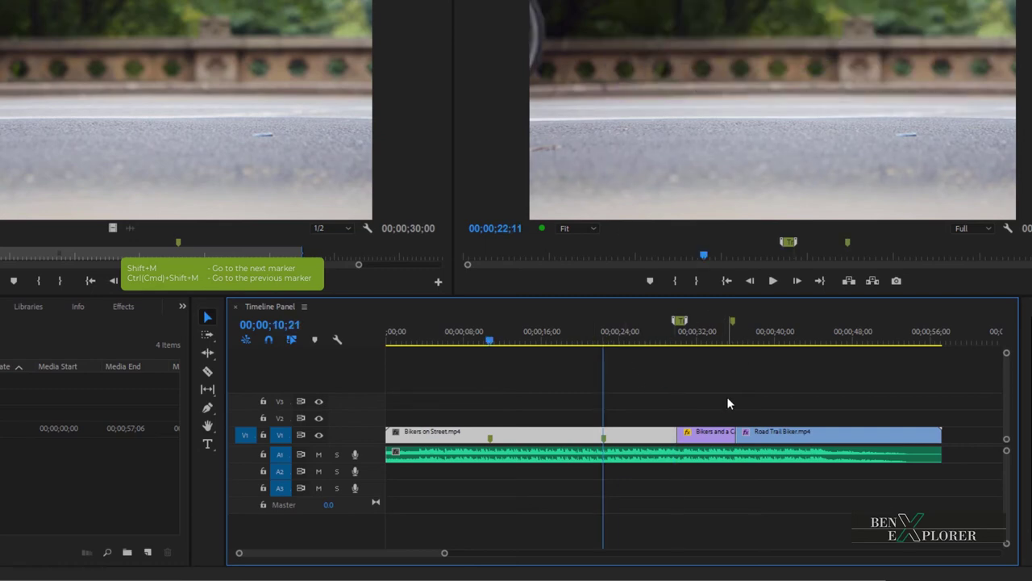
{"action": "key", "text": "shift+m"}
{"action": "key", "text": "shift+m"}
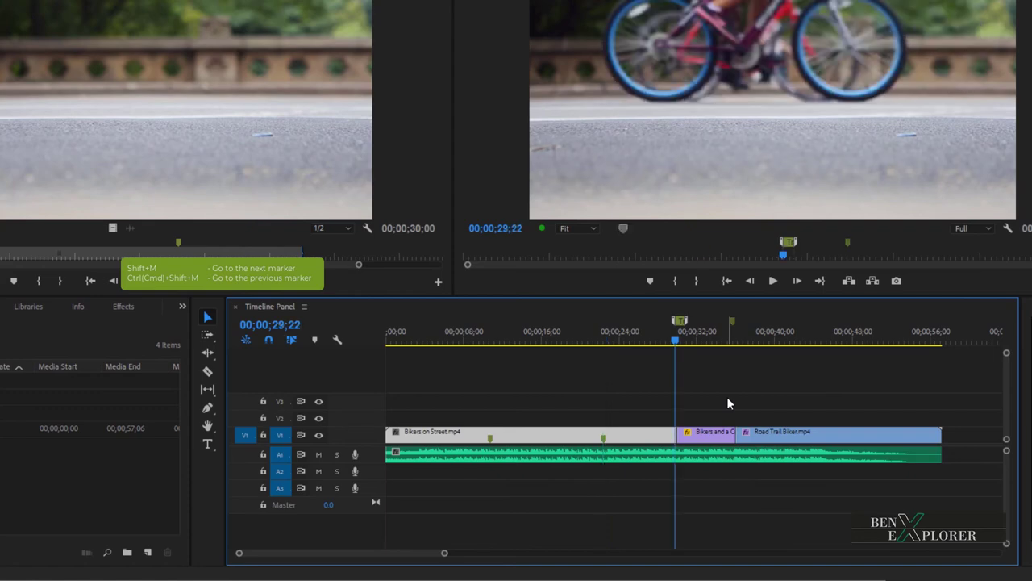
{"action": "key", "text": "ctrl+shift+m"}
{"action": "key", "text": "ctrl+shift+m"}
{"action": "key", "text": "ctrl+shift+m"}
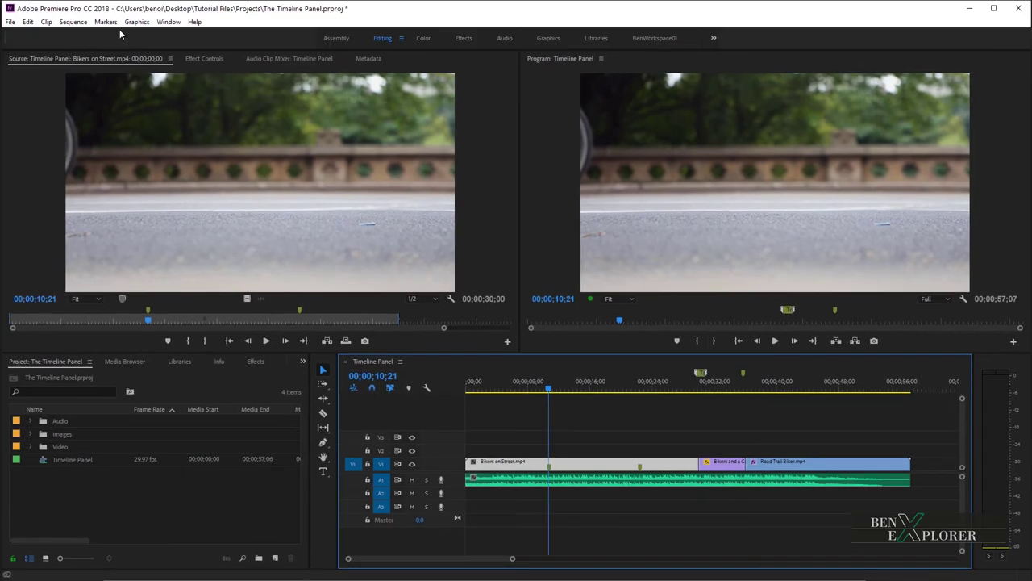
Clear all sequence markers with no clip selected, and undo the clearing
{"action": "left_click", "coordinate": [113, 24]}
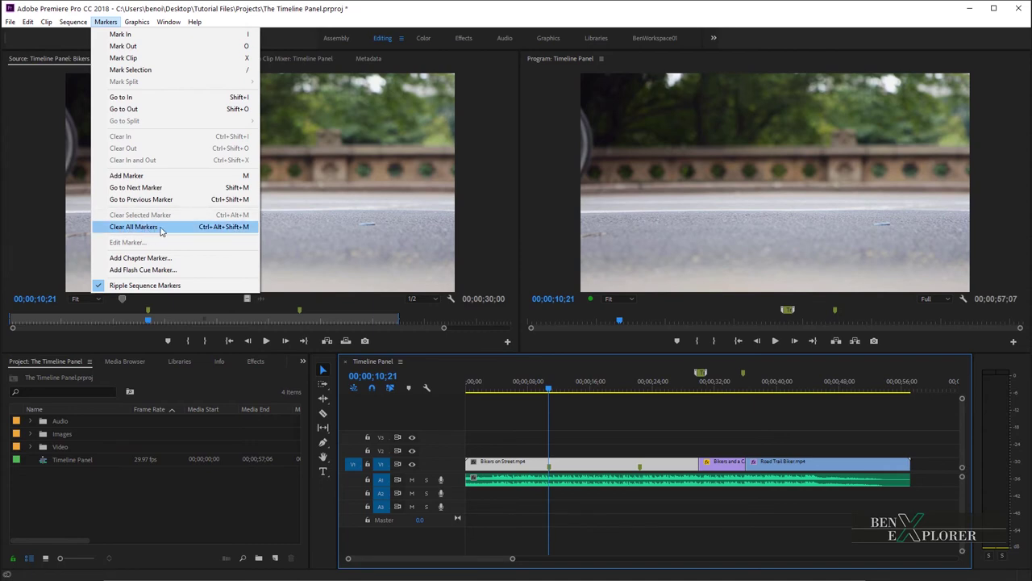
{"action": "key", "text": "Escape"}
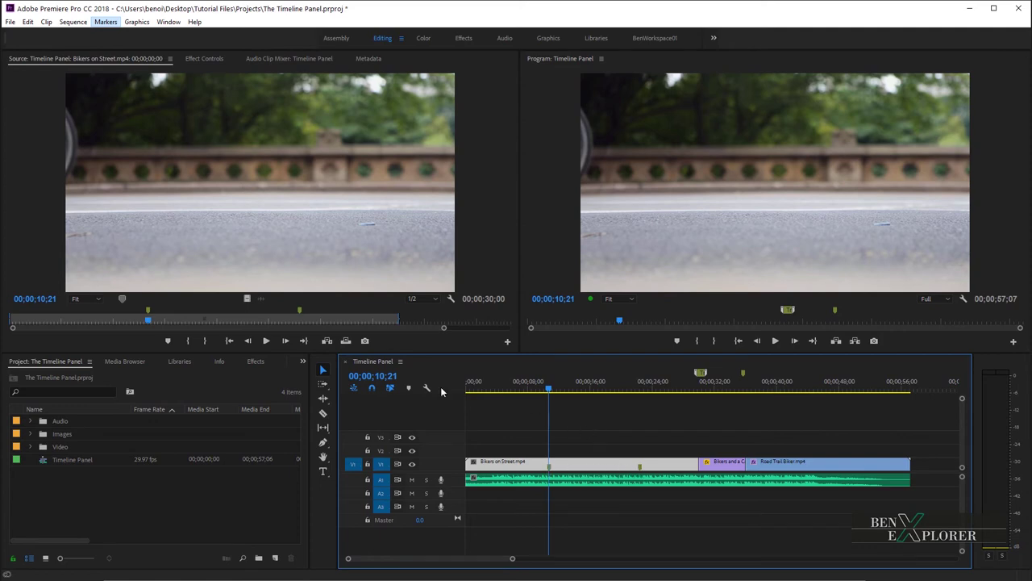
{"action": "left_click", "coordinate": [502, 419]}
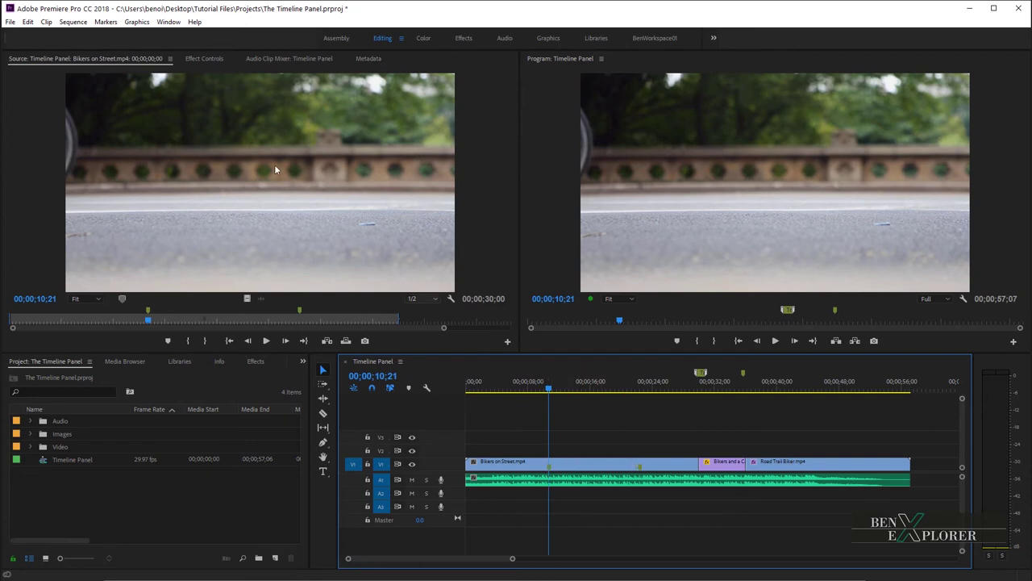
{"action": "left_click", "coordinate": [106, 21]}
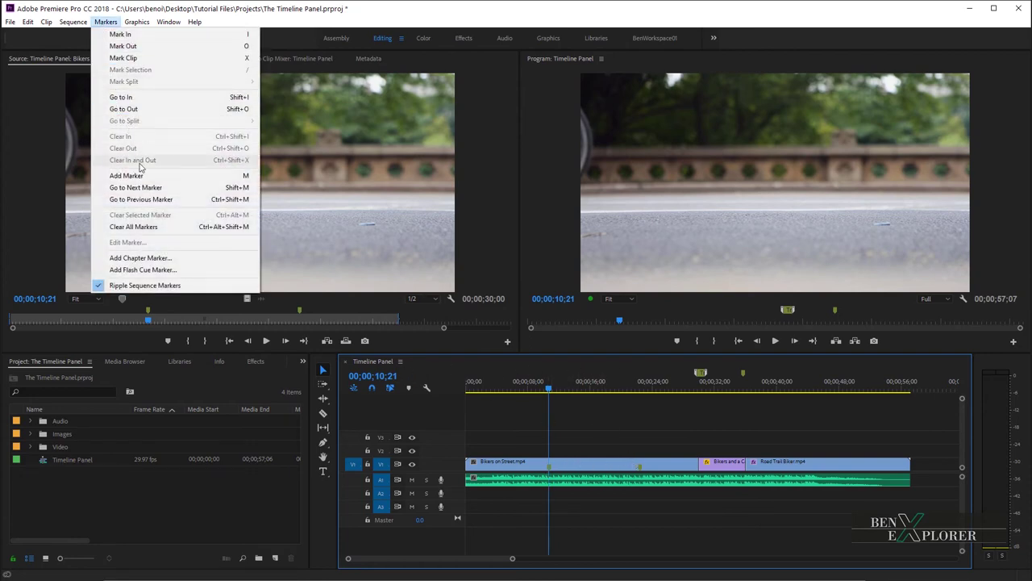
{"action": "left_click", "coordinate": [149, 227]}
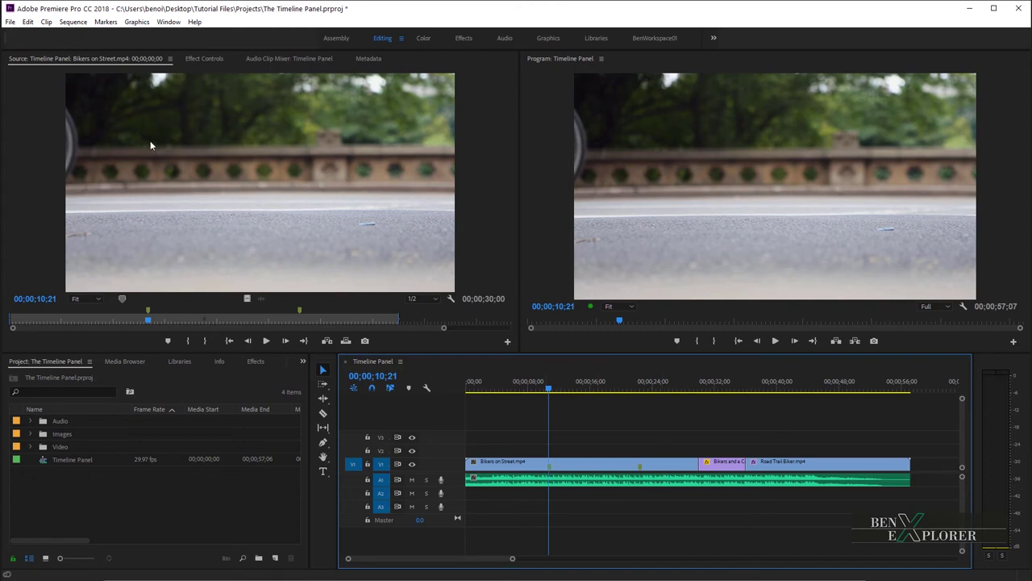
{"action": "left_click", "coordinate": [27, 22]}
{"action": "left_click", "coordinate": [32, 34]}
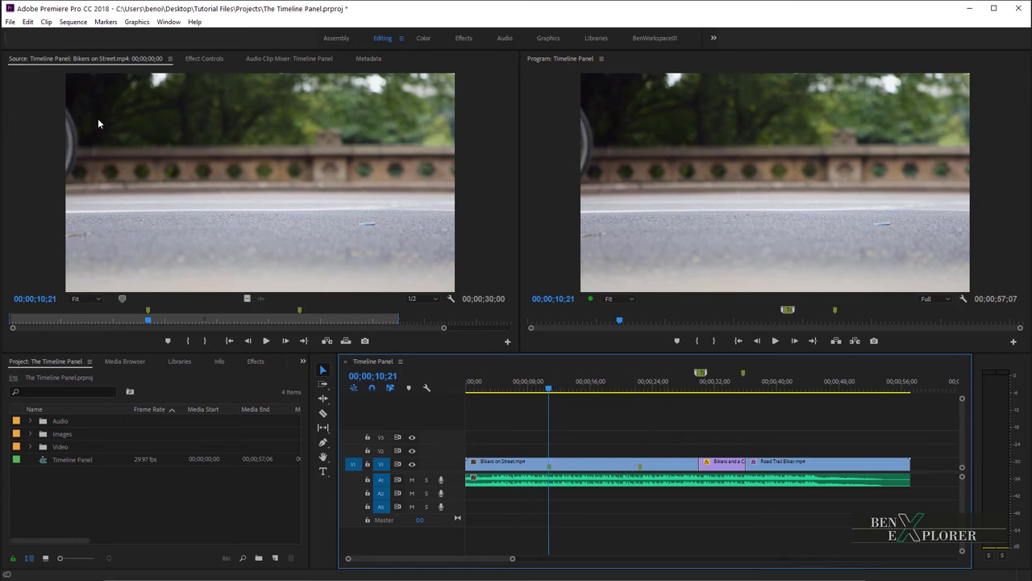
Select Bikers on Street, move to its Apply Blur marker in the Source Monitor, and clear that selected clip marker
{"action": "left_click", "coordinate": [37, 117]}
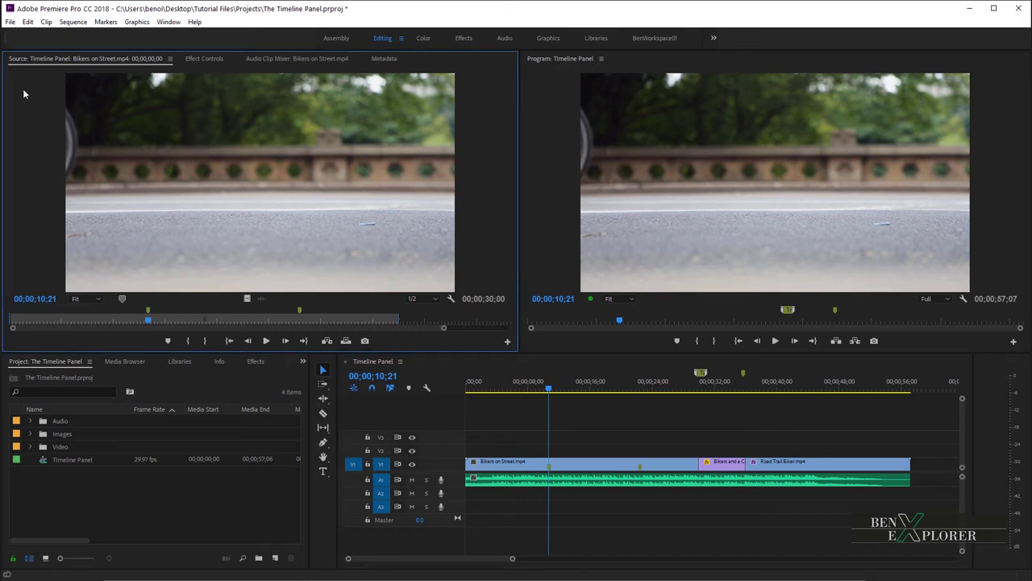
{"action": "left_click", "coordinate": [577, 462]}
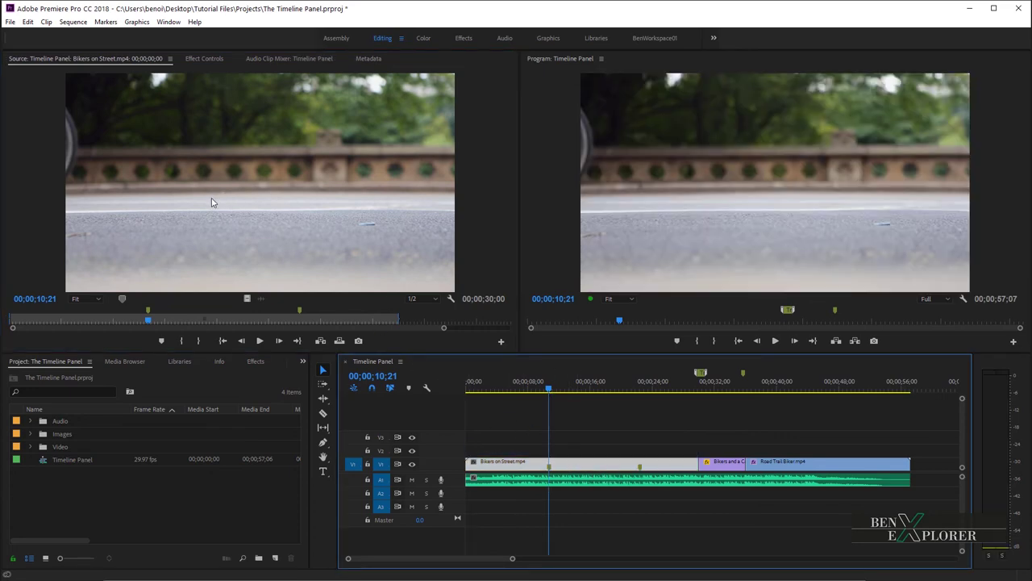
{"action": "left_click", "coordinate": [41, 184]}
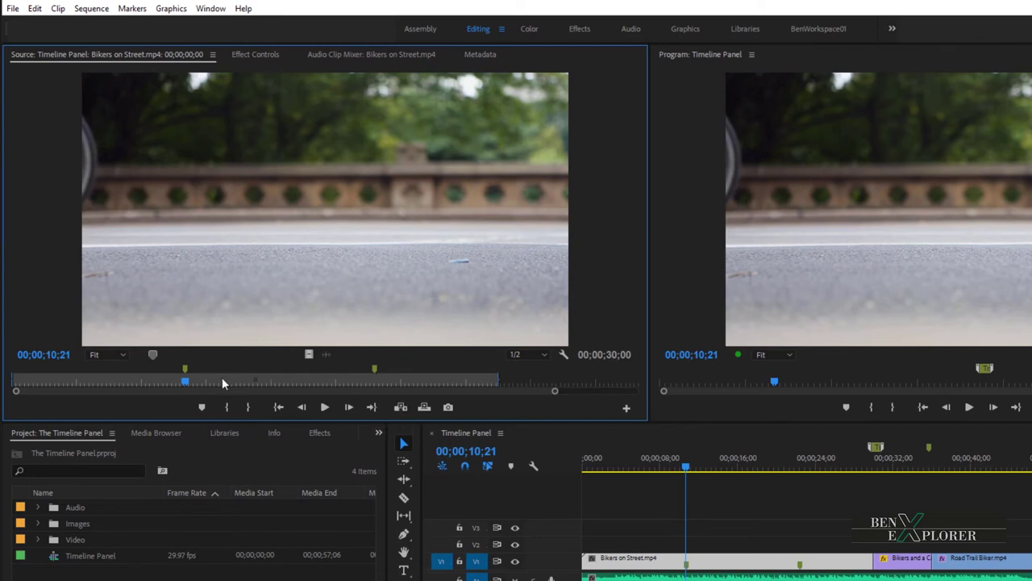
{"action": "left_click", "coordinate": [378, 368]}
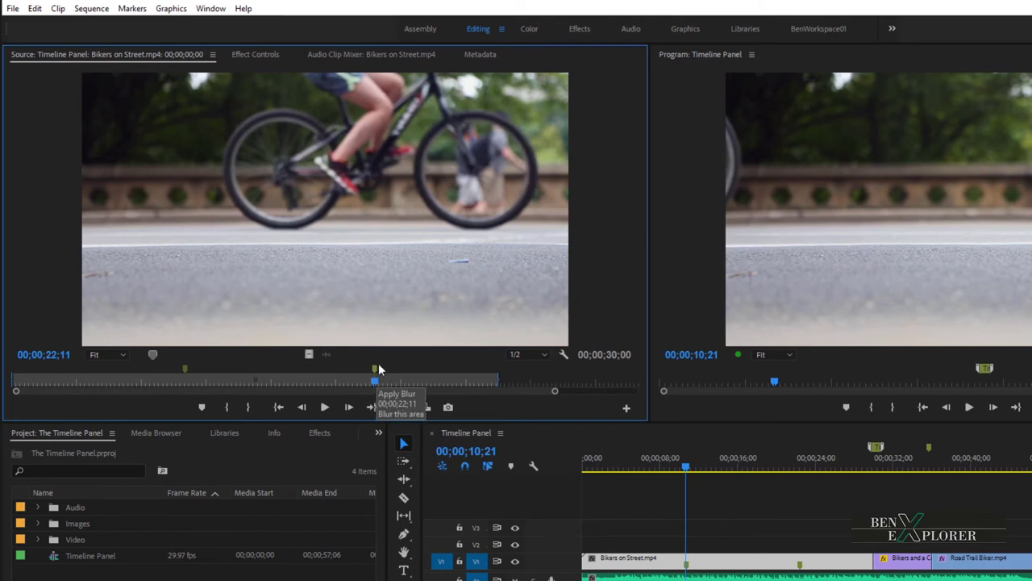
{"action": "left_click", "coordinate": [132, 9]}
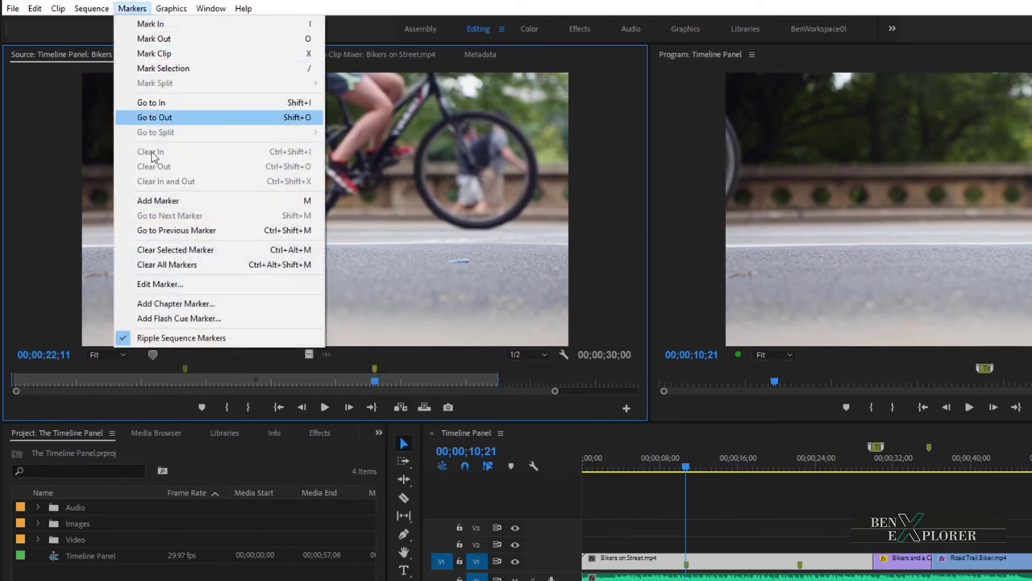
{"action": "left_click", "coordinate": [194, 252]}
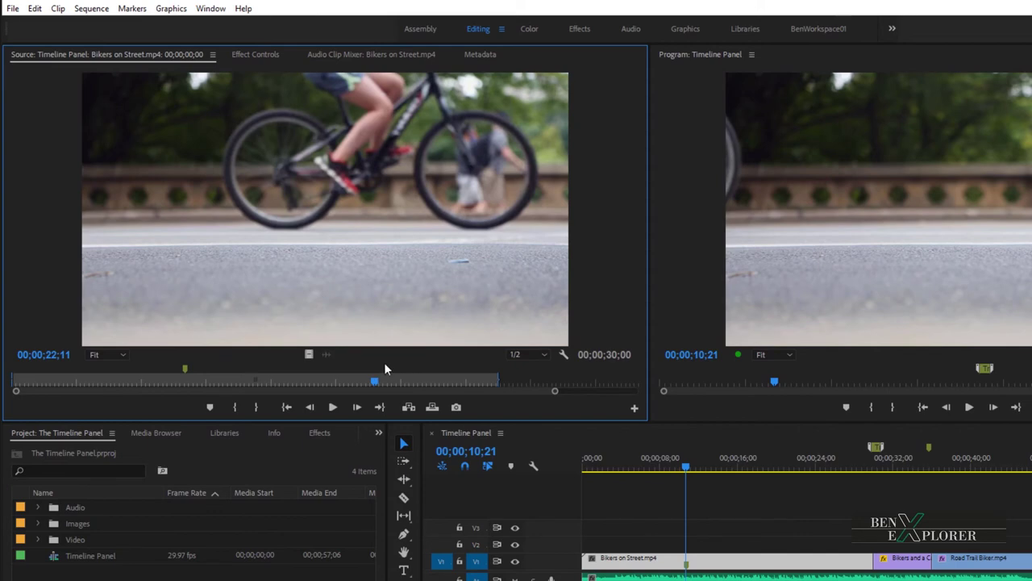
Clear all remaining clip markers of Bikers on Street from the Source Monitor, and undo both marker clearings
{"action": "left_click", "coordinate": [133, 8]}
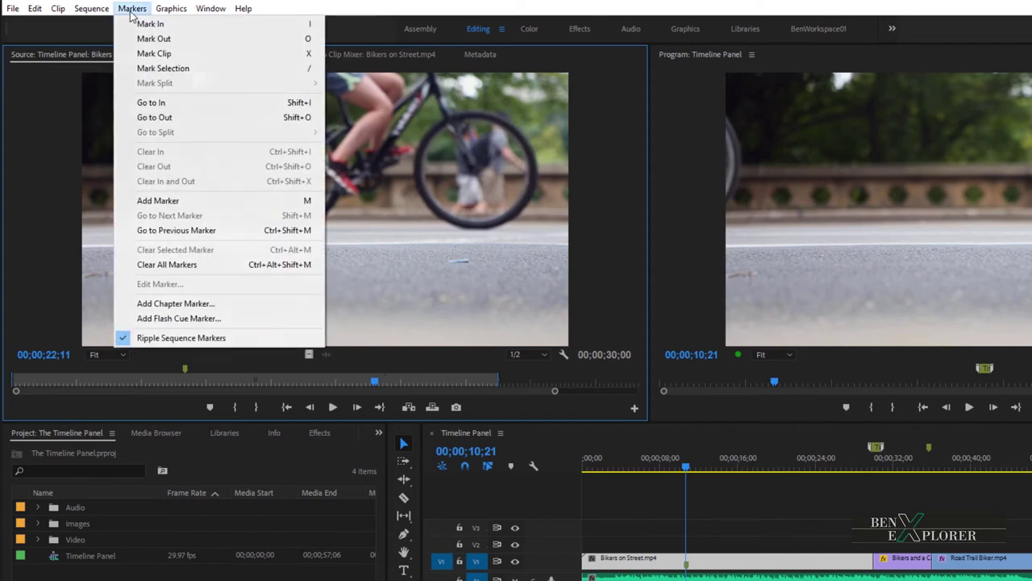
{"action": "left_click", "coordinate": [169, 265]}
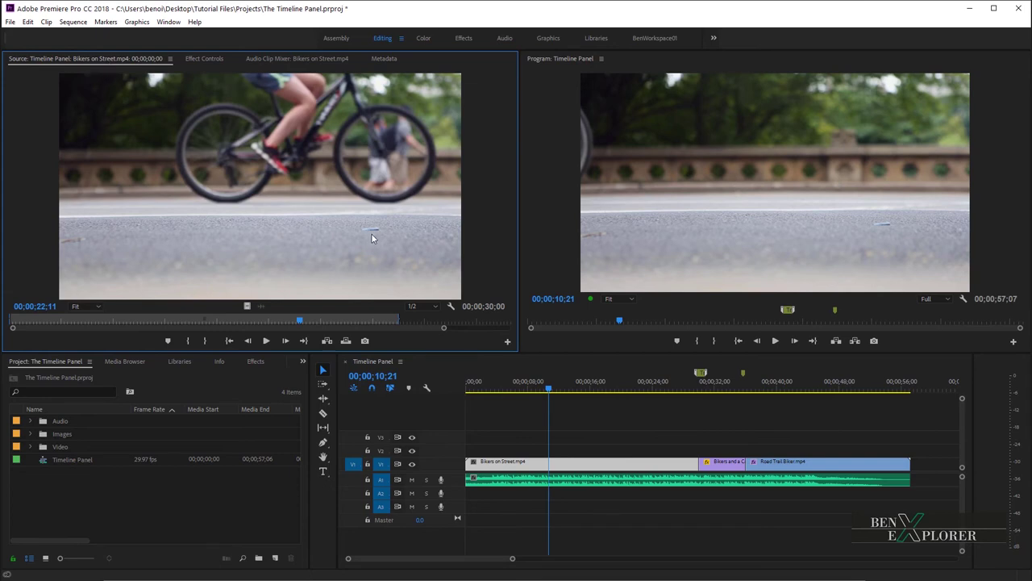
{"action": "left_click", "coordinate": [28, 22]}
{"action": "left_click", "coordinate": [28, 34]}
{"action": "left_click", "coordinate": [27, 22]}
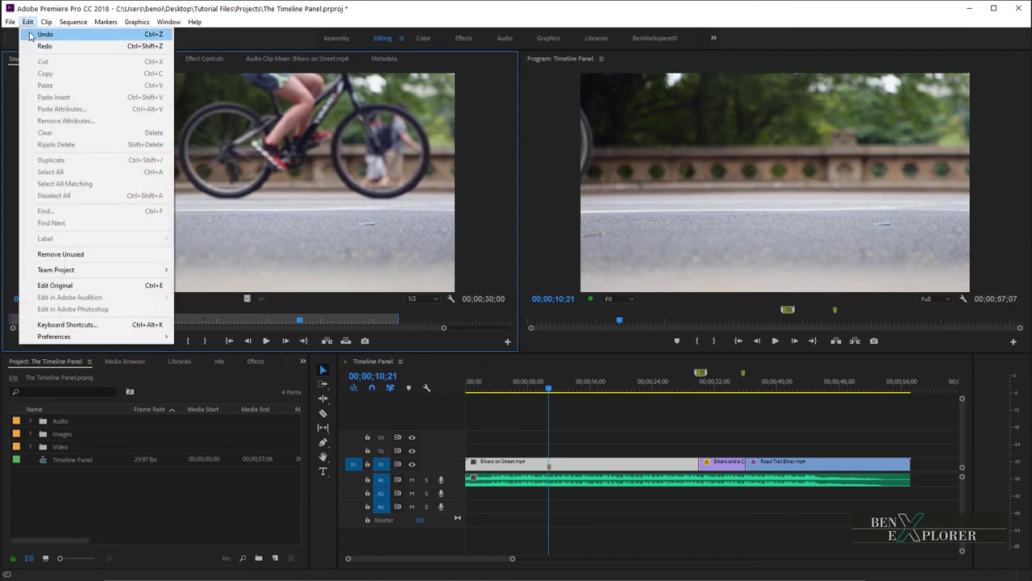
{"action": "left_click", "coordinate": [30, 35]}
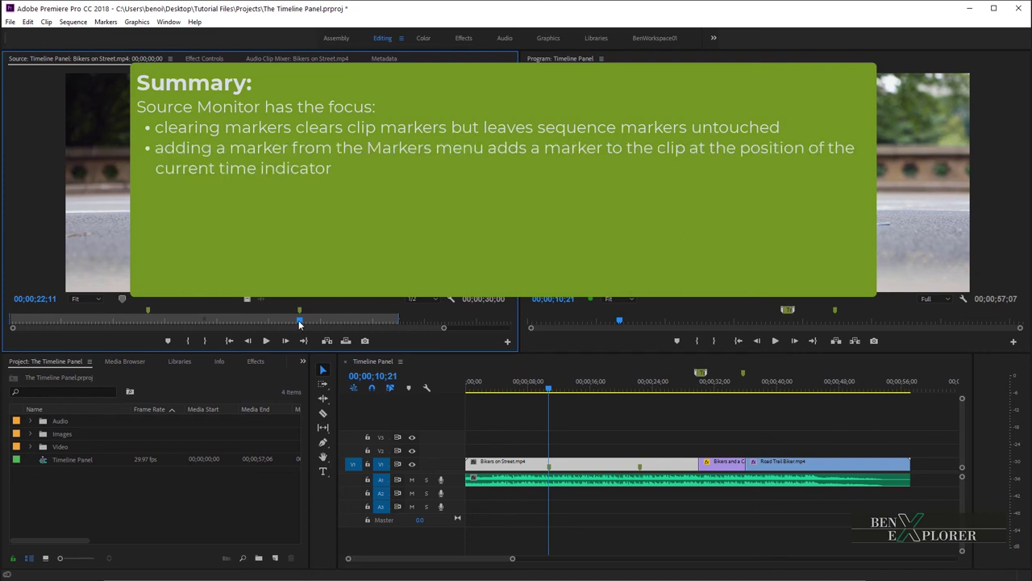
Move the Source Monitor playhead to 00;00;16;01, and with Bikers on Street selected, move the timeline playhead to 00;00;07;06
{"action": "left_click_drag", "start_coordinate": [299, 322], "coordinate": [211, 320]}
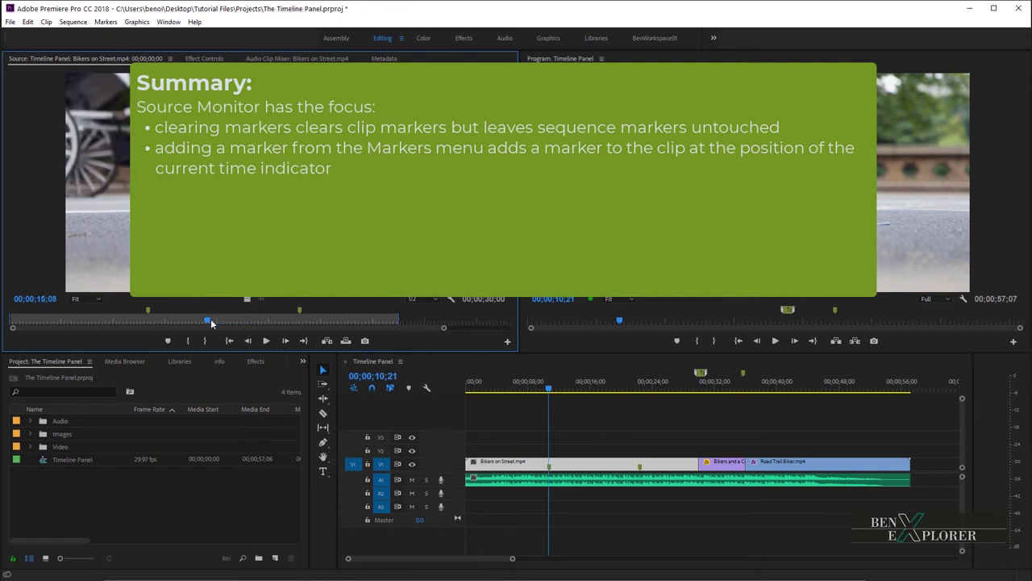
{"action": "left_click_drag", "start_coordinate": [206, 322], "coordinate": [216, 323]}
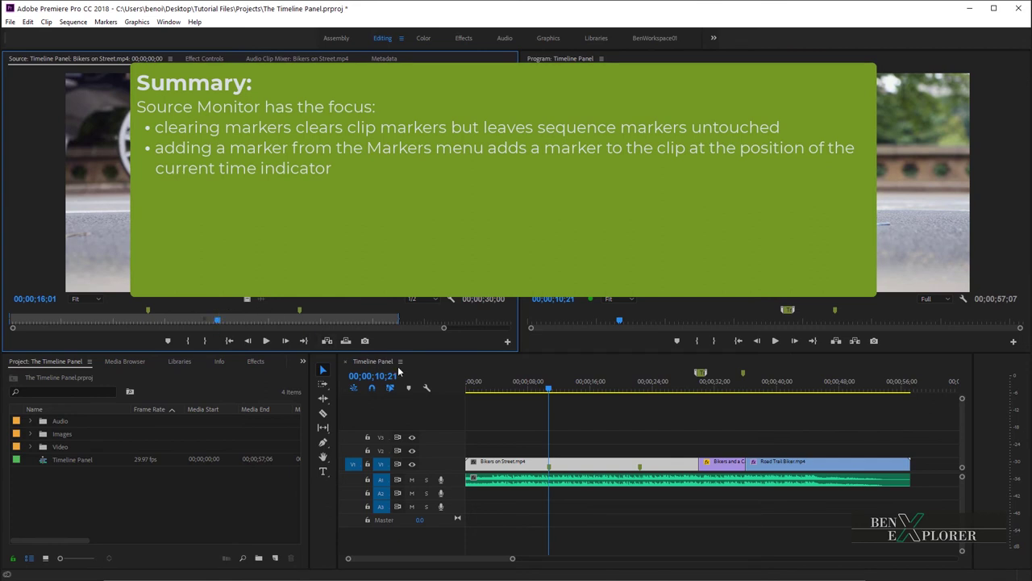
{"action": "left_click", "coordinate": [429, 370]}
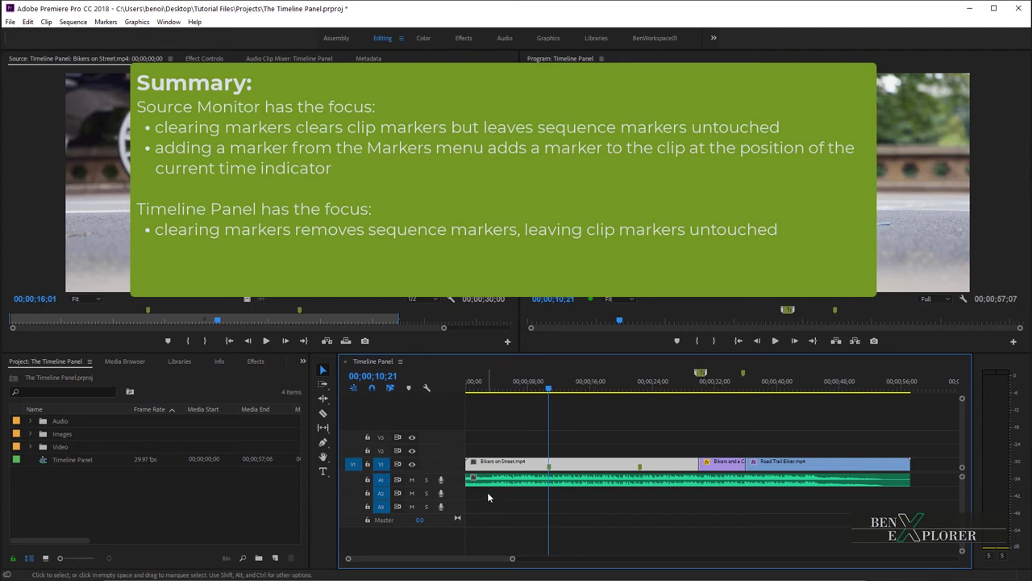
{"action": "left_click", "coordinate": [558, 439]}
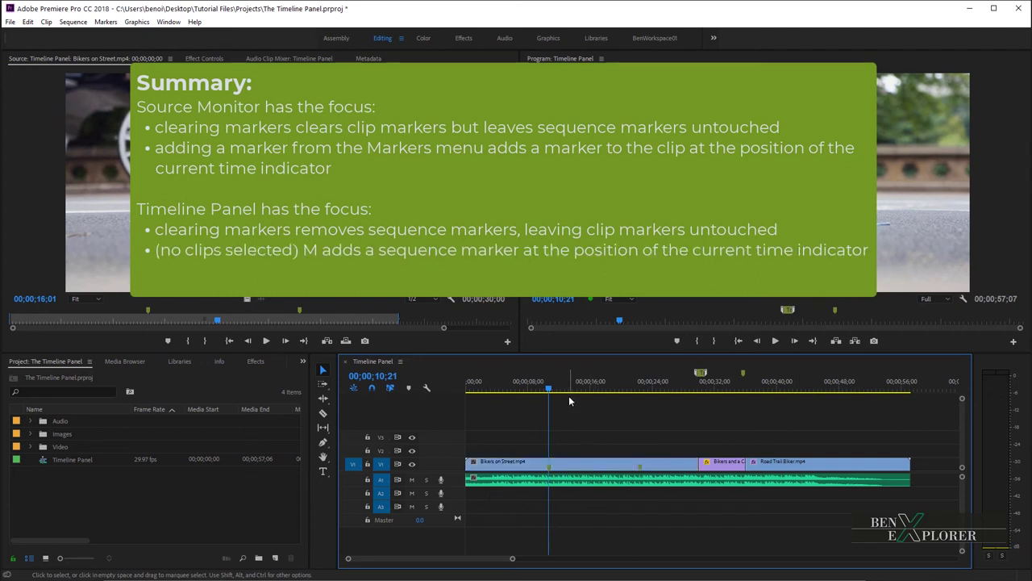
{"action": "left_click", "coordinate": [614, 384]}
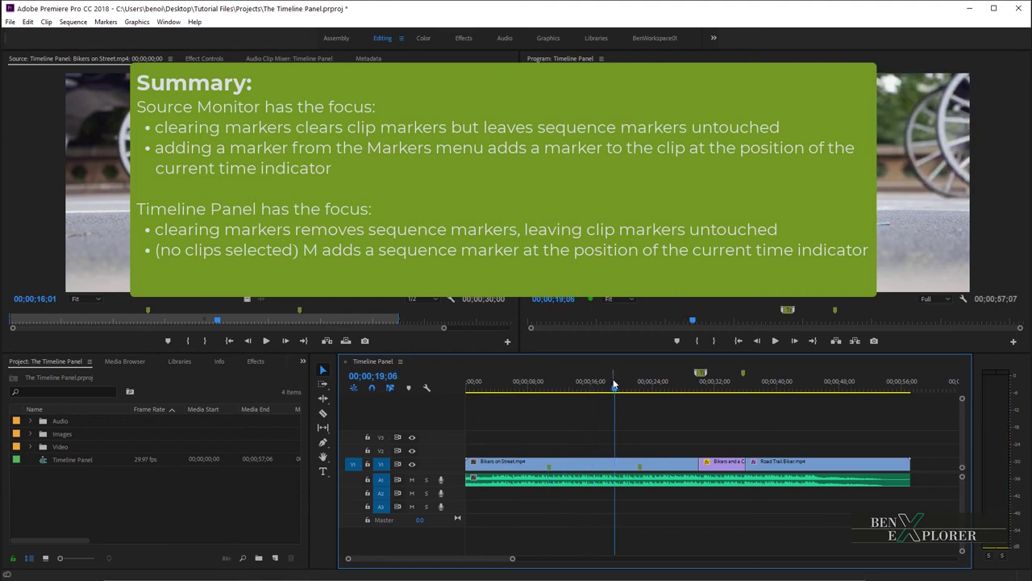
{"action": "left_click", "coordinate": [539, 388]}
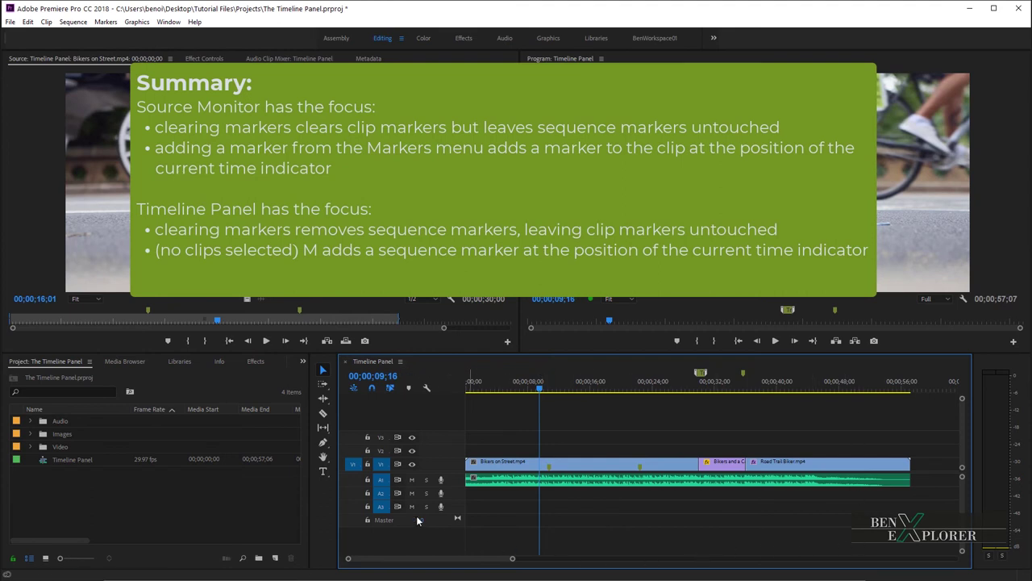
{"action": "left_click", "coordinate": [514, 465]}
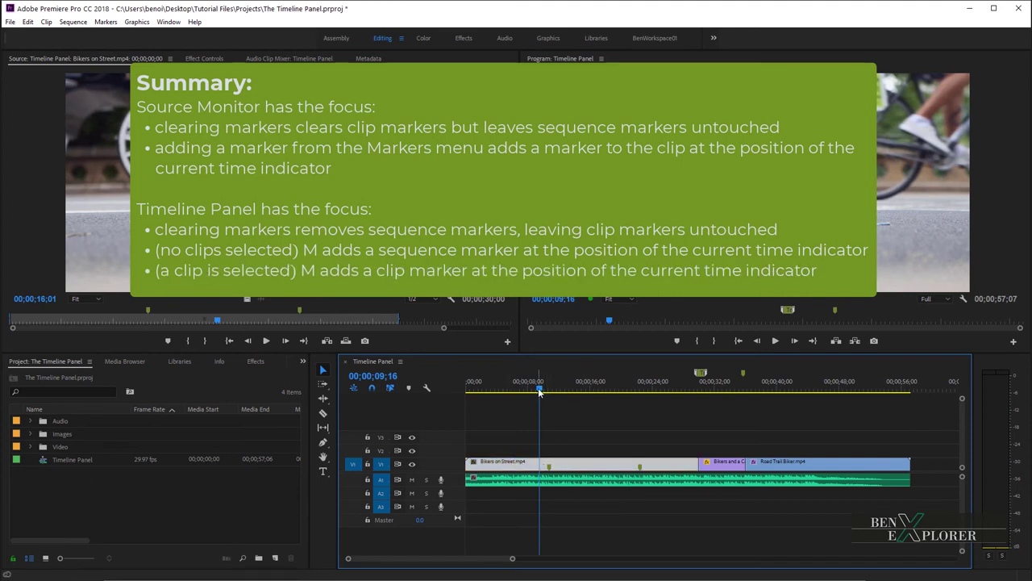
{"action": "mouse_move", "coordinate": [539, 389]}
{"action": "left_mouse_down"}
{"action": "mouse_move", "coordinate": [498, 390]}
{"action": "mouse_move", "coordinate": [522, 389]}
{"action": "left_mouse_up"}
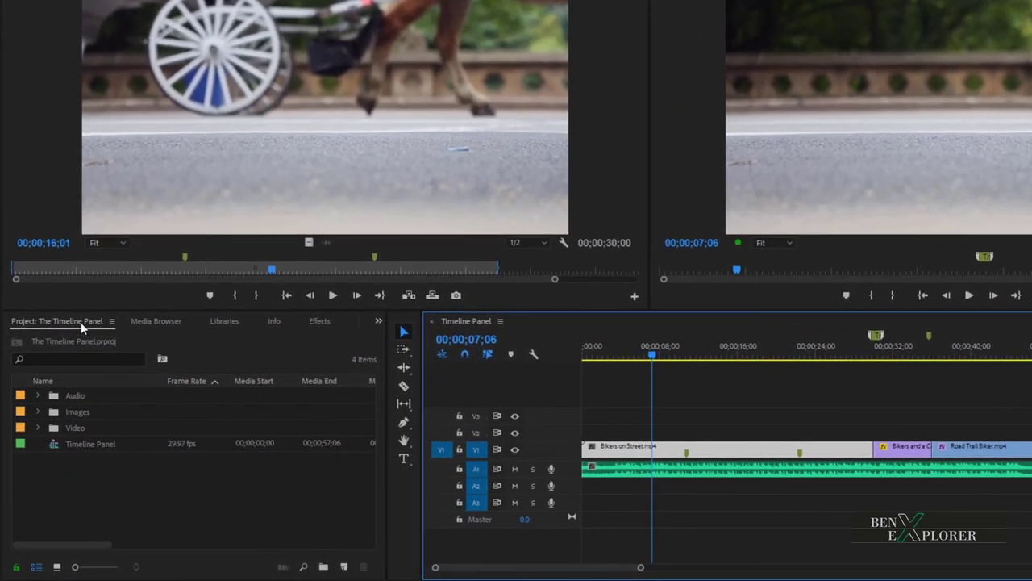
Bring the Markers panel to the front in the Project panel group
{"action": "left_click", "coordinate": [378, 321]}
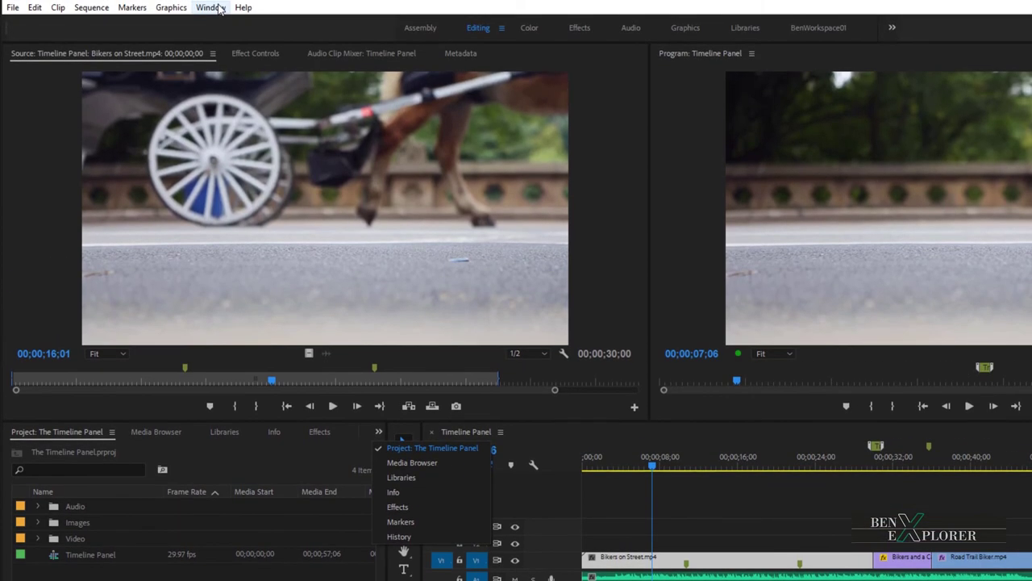
{"action": "left_click", "coordinate": [219, 8]}
{"action": "left_click", "coordinate": [219, 8]}
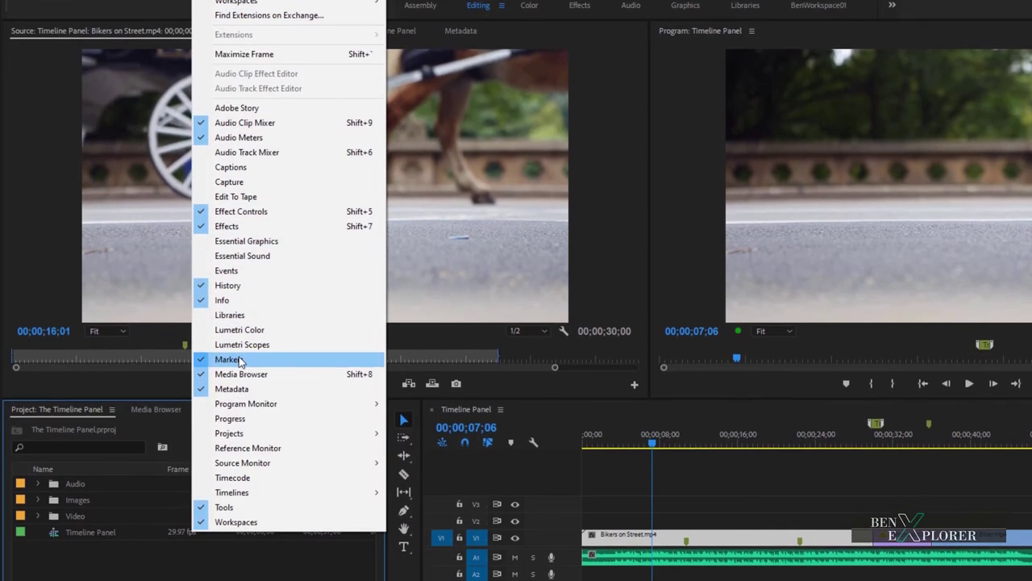
{"action": "left_click", "coordinate": [228, 360]}
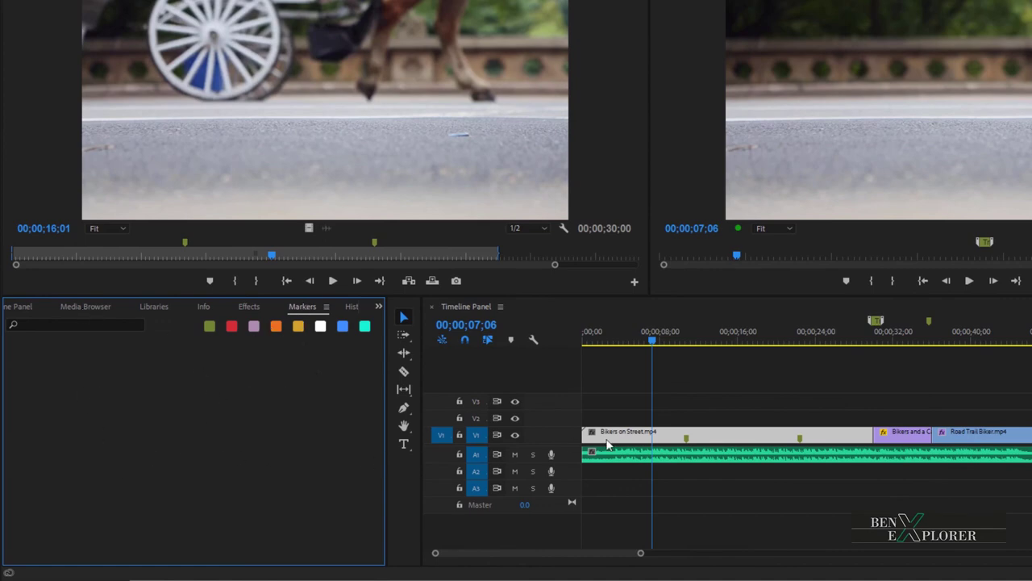
List the sequence markers with no clip selected, and the clip markers of Bikers on Street and of Bikers and a Car
{"action": "left_click", "coordinate": [697, 428]}
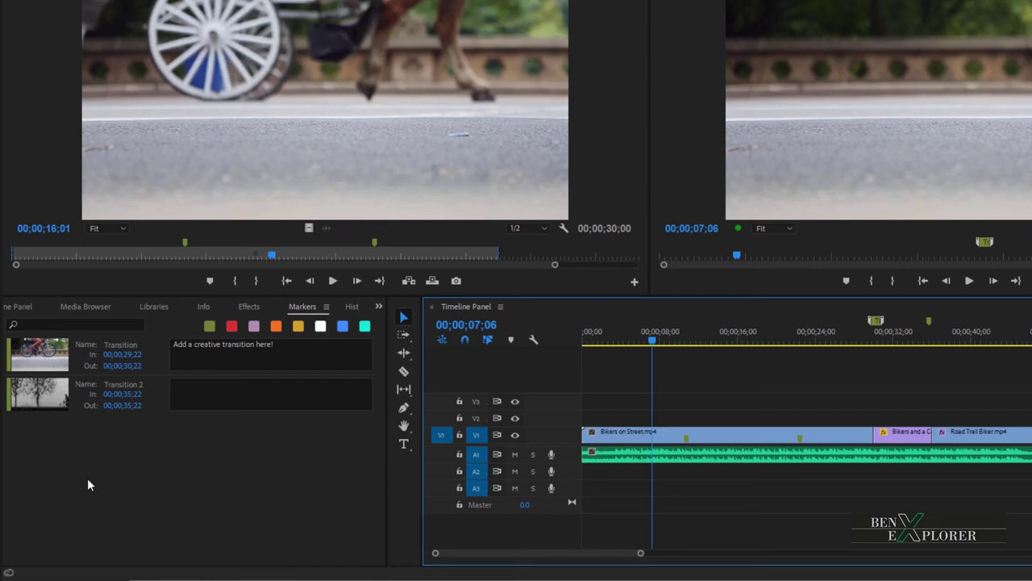
{"action": "left_click", "coordinate": [619, 437]}
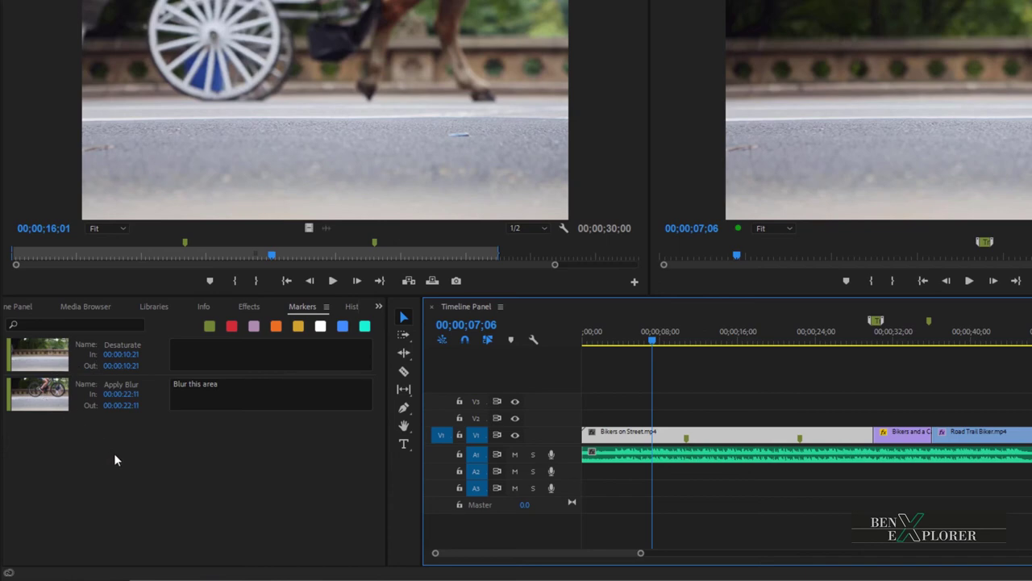
{"action": "left_click", "coordinate": [911, 435]}
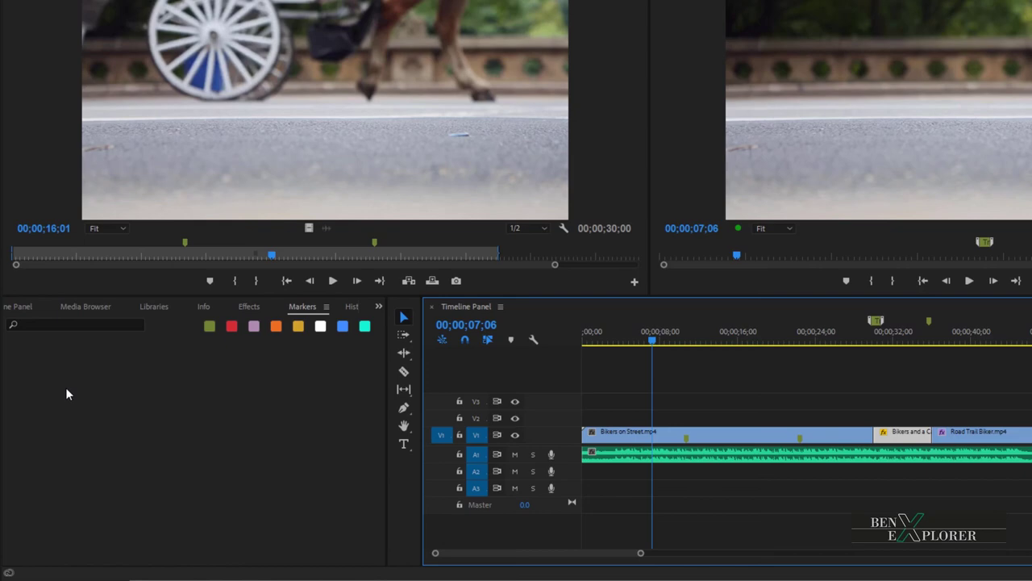
Match the Source Monitor to the current frame of Bikers on Street and visit its Desaturate and Apply Blur markers from the marker list
{"action": "left_click", "coordinate": [638, 436]}
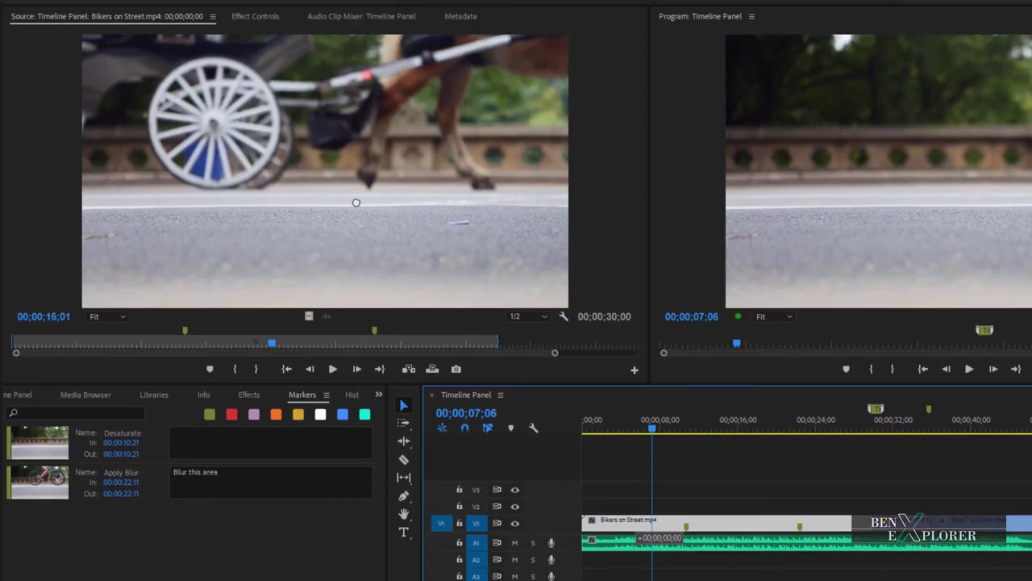
{"action": "key", "text": "f"}
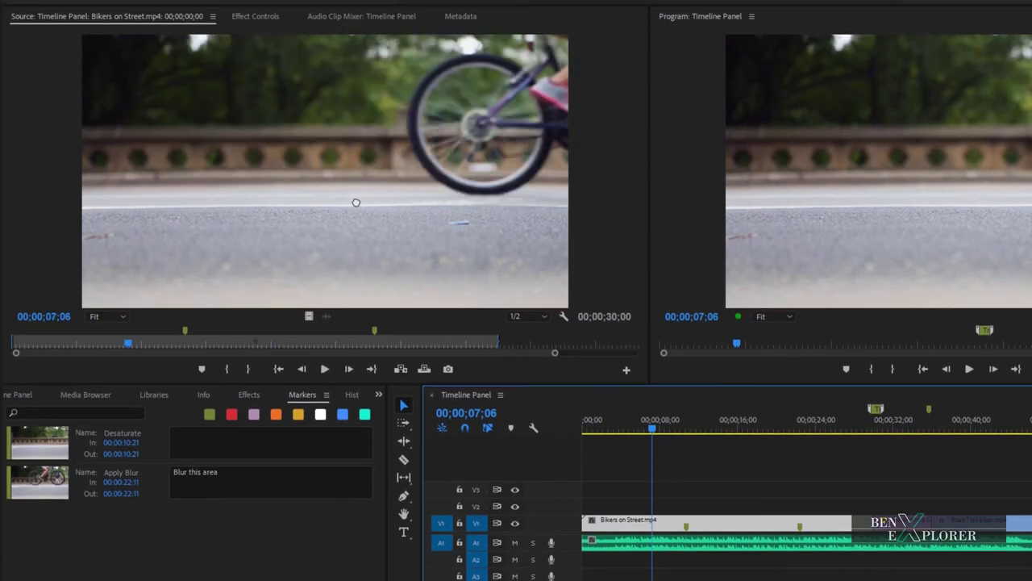
{"action": "left_click", "coordinate": [44, 150]}
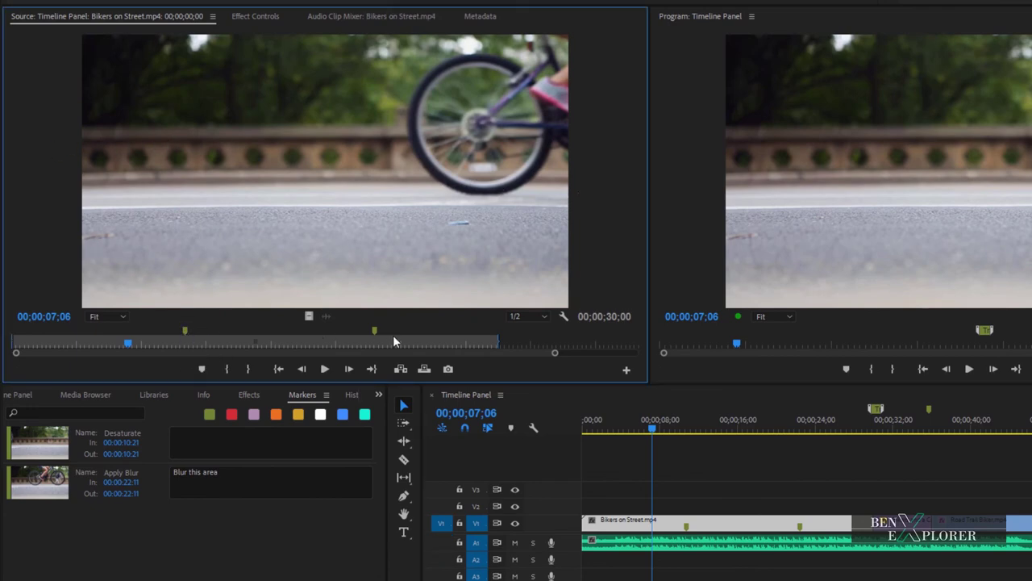
{"action": "left_click", "coordinate": [51, 457]}
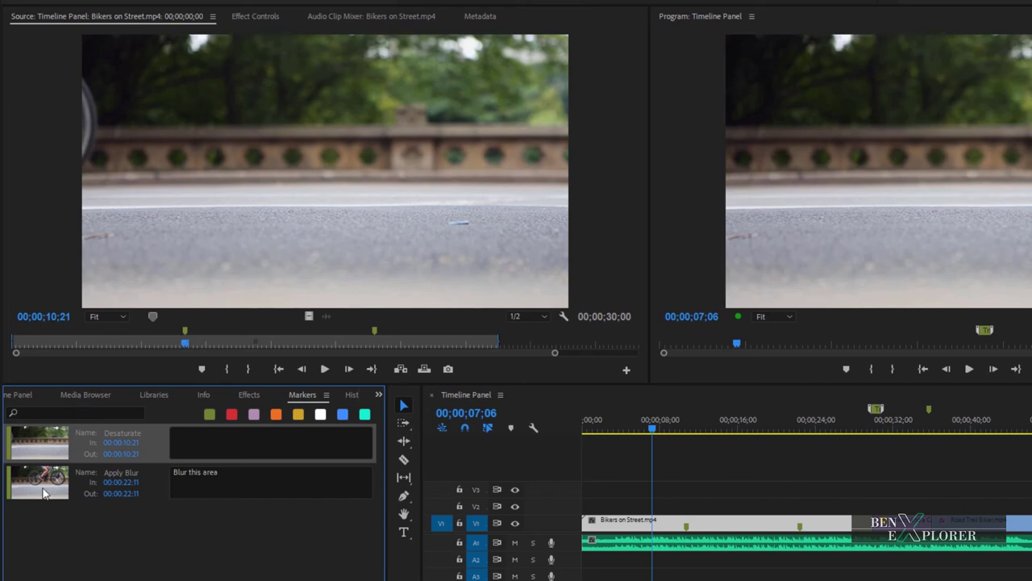
{"action": "left_click", "coordinate": [44, 494]}
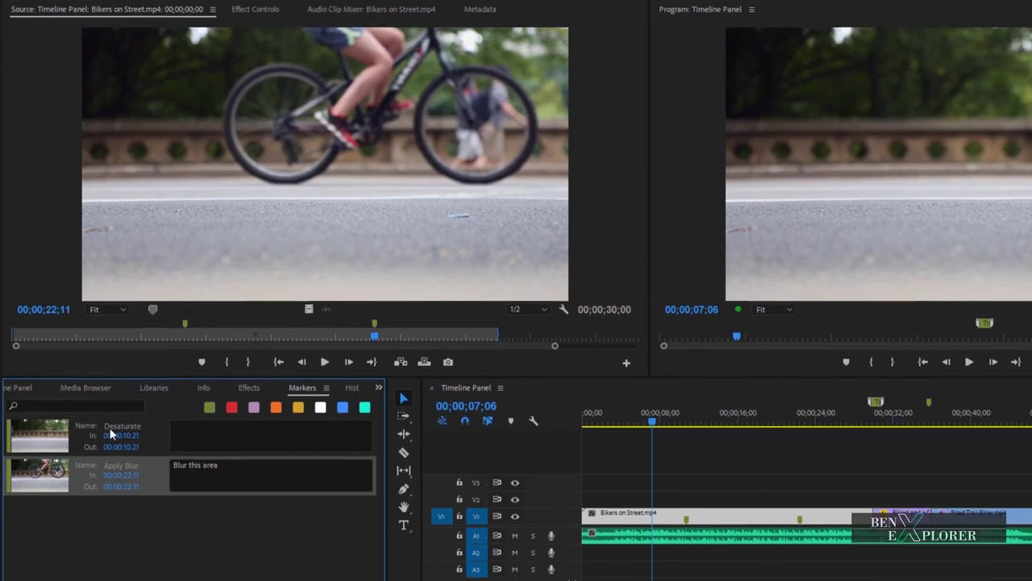
Open the name and comment fields of the Desaturate and Apply Blur markers for editing, and return focus to the Source Monitor
{"action": "left_click", "coordinate": [120, 433]}
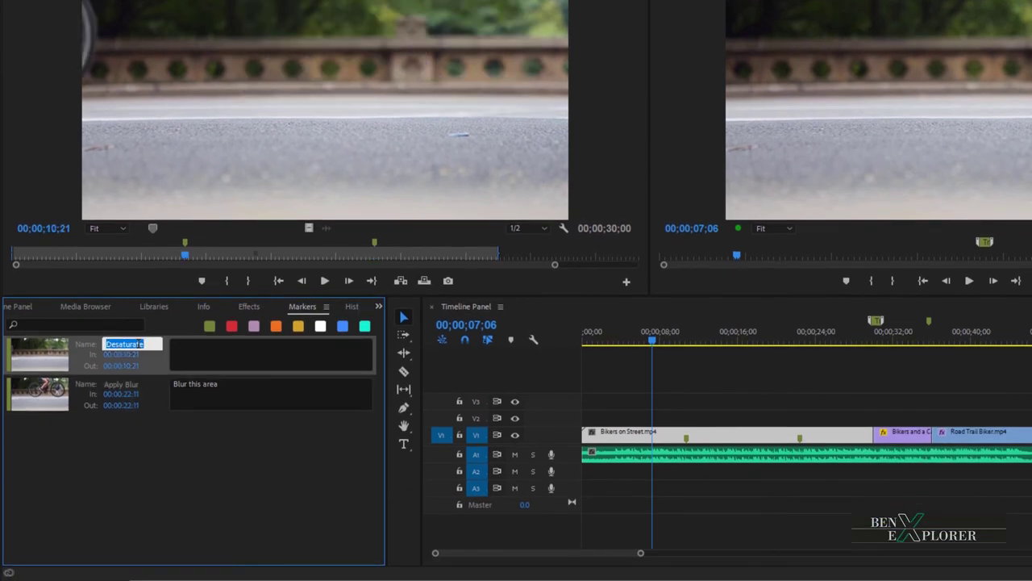
{"action": "left_click", "coordinate": [121, 383]}
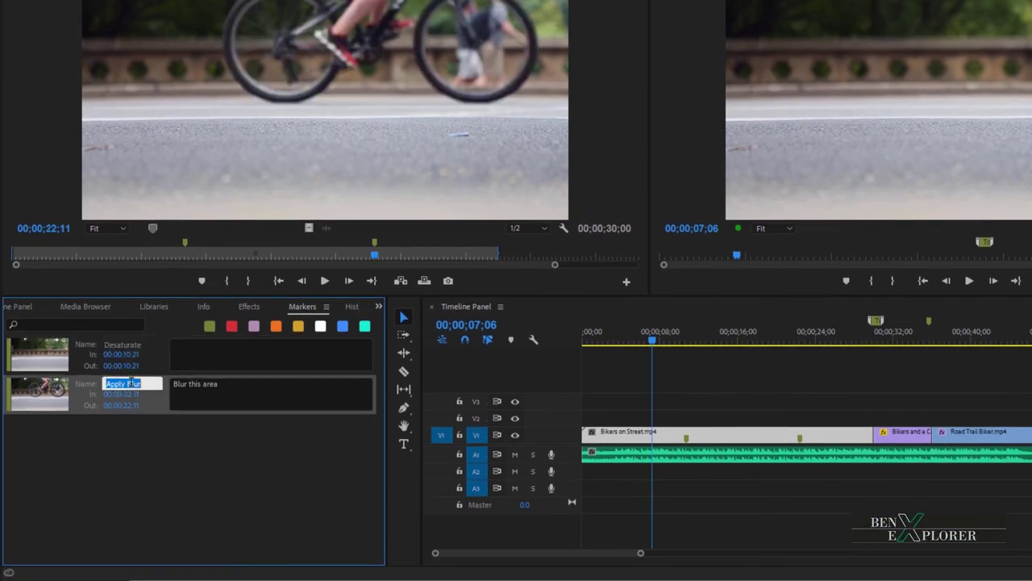
{"action": "left_click", "coordinate": [186, 355]}
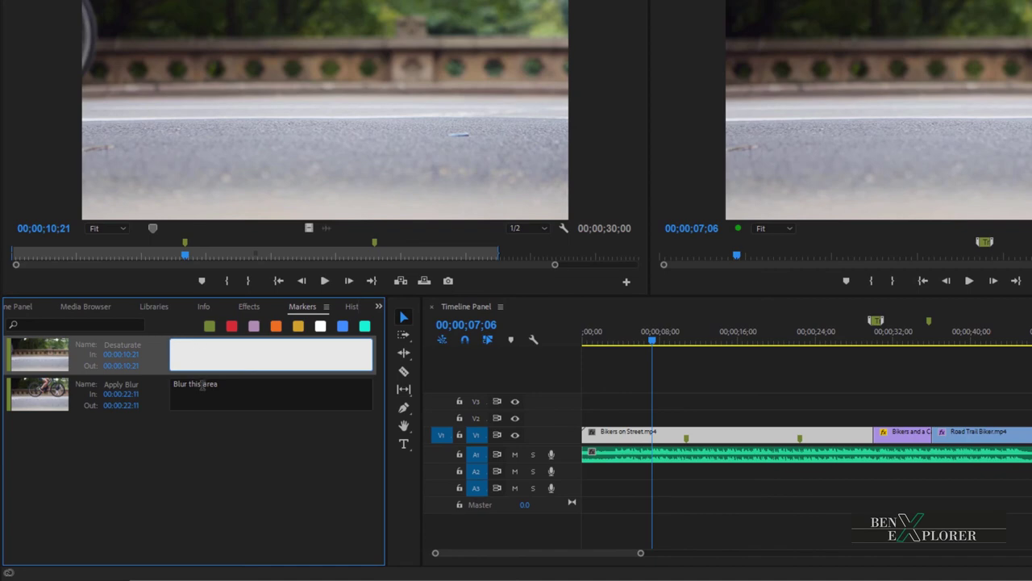
{"action": "left_click", "coordinate": [201, 386]}
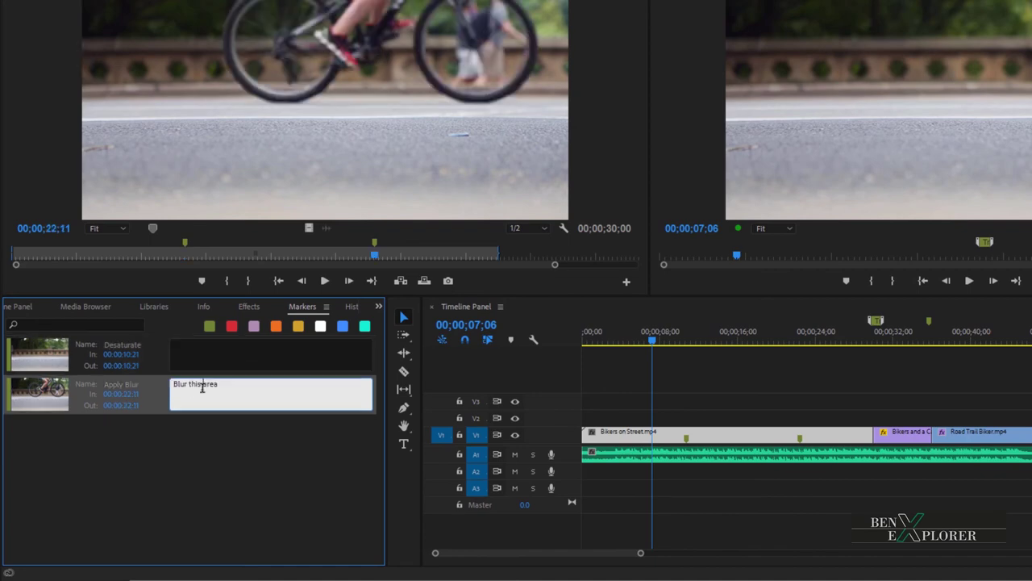
{"action": "left_click", "coordinate": [195, 436]}
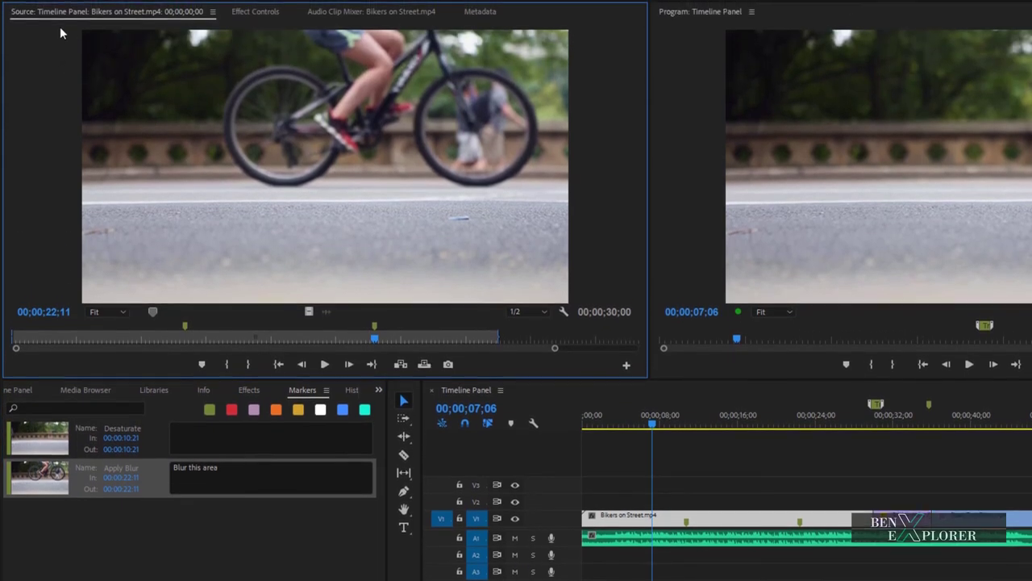
{"action": "left_click", "coordinate": [204, 146]}
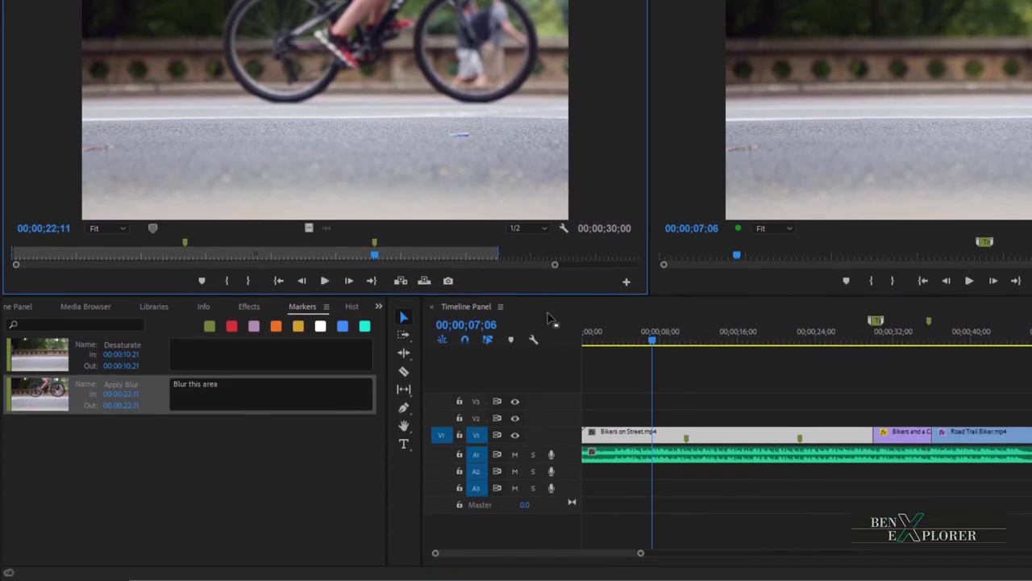
Deselect all clips to list the sequence markers and set the Transition 2 marker's Out point to 00;00;36;22
{"action": "left_click", "coordinate": [548, 319]}
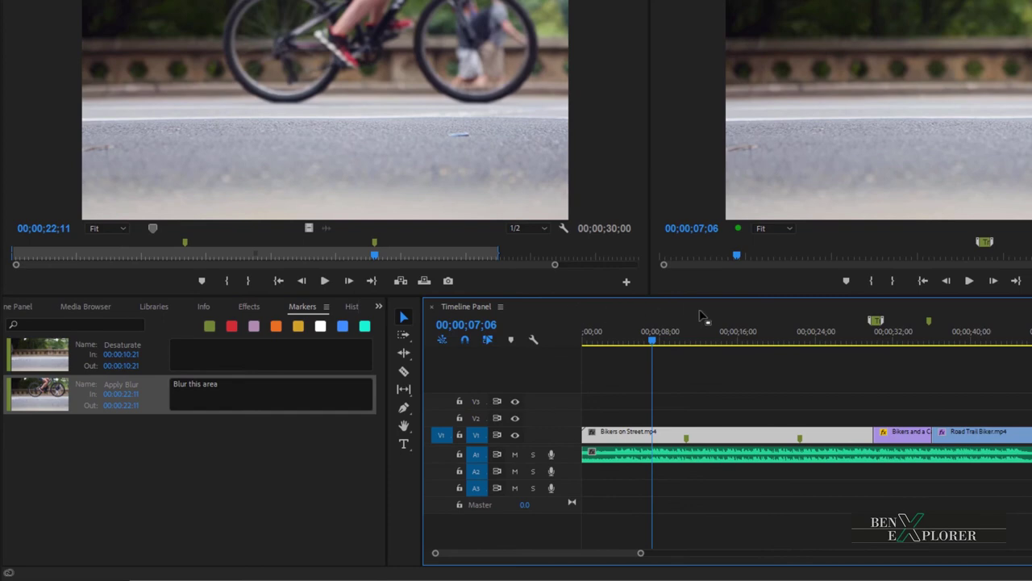
{"action": "left_click", "coordinate": [720, 405]}
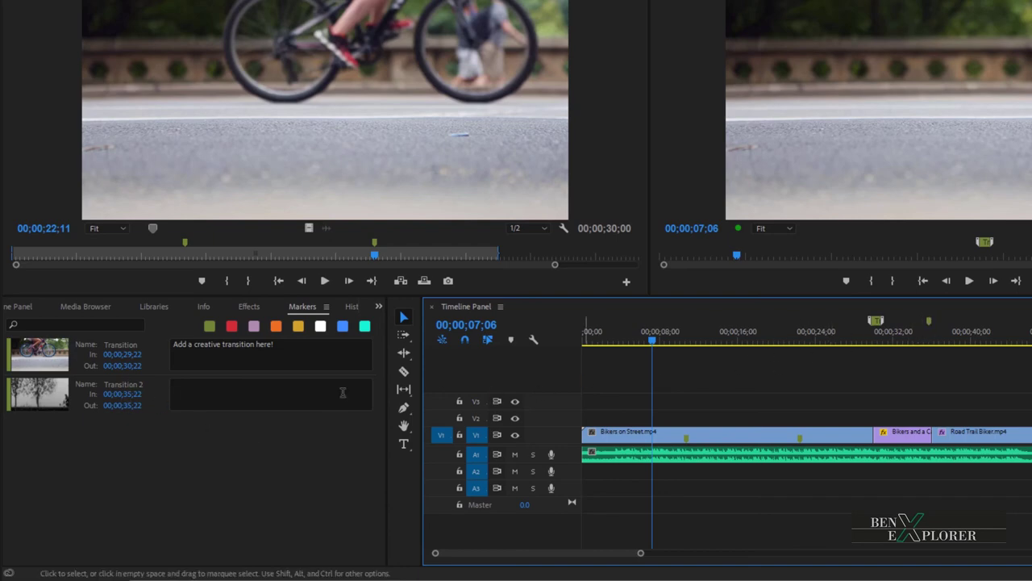
{"action": "left_click", "coordinate": [128, 405]}
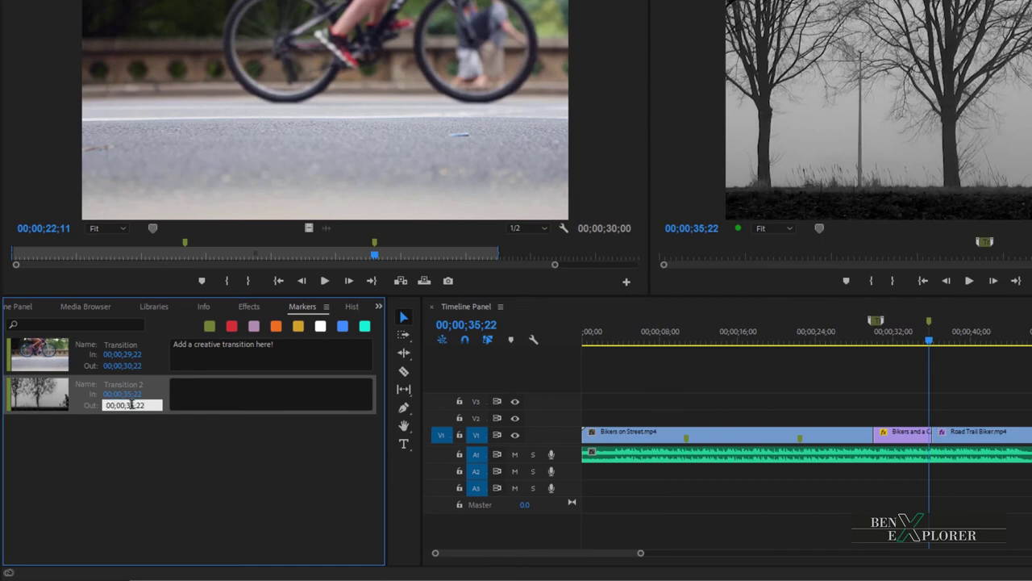
{"action": "key", "text": "BackSpace"}
{"action": "type", "text": "6"}
{"action": "key", "text": "Return"}
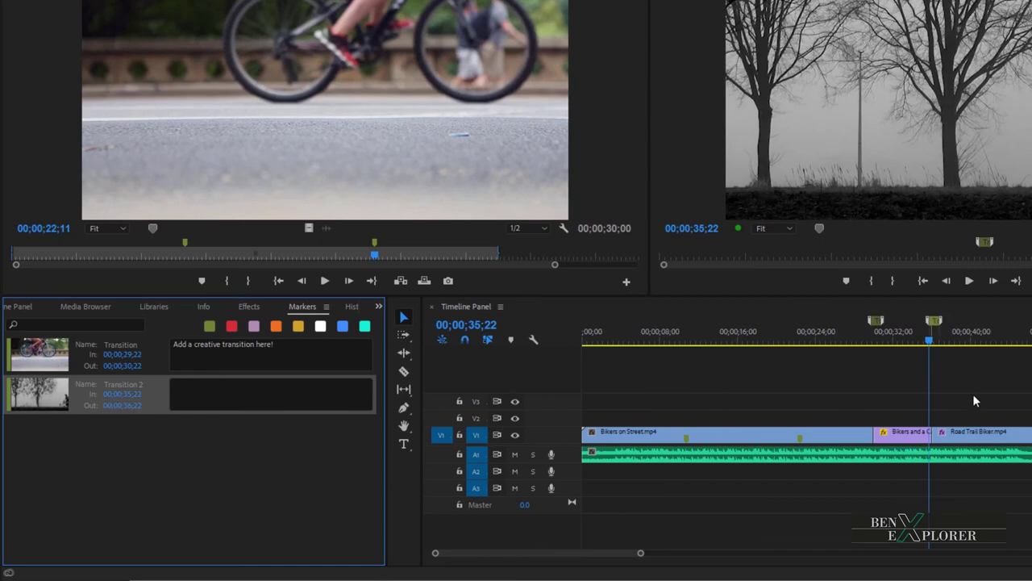
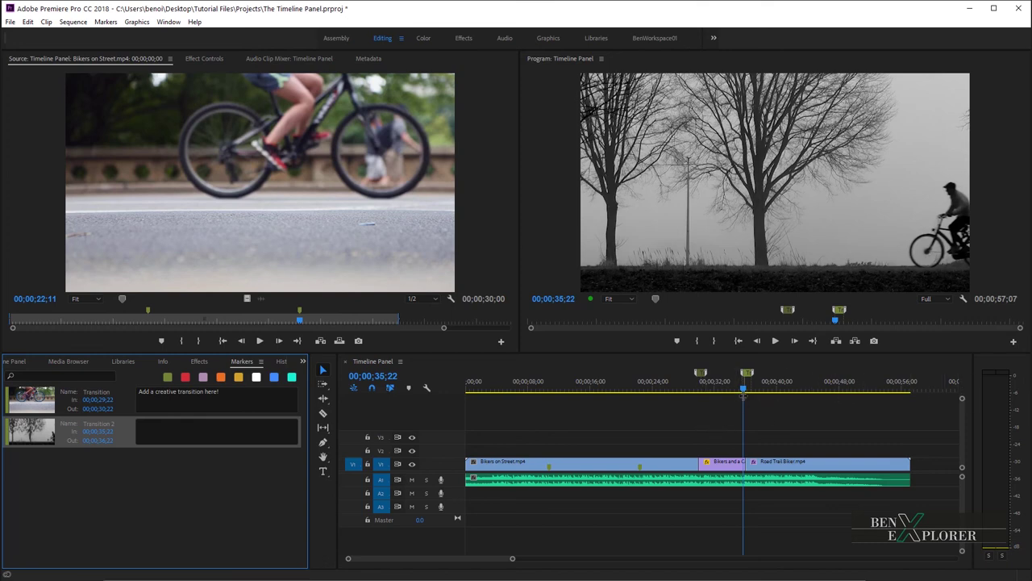
Play the sequence from the Transition 2 marker and again from 00;00;19;25, stopping playback at 00;00;22;12
{"action": "left_click", "coordinate": [774, 340]}
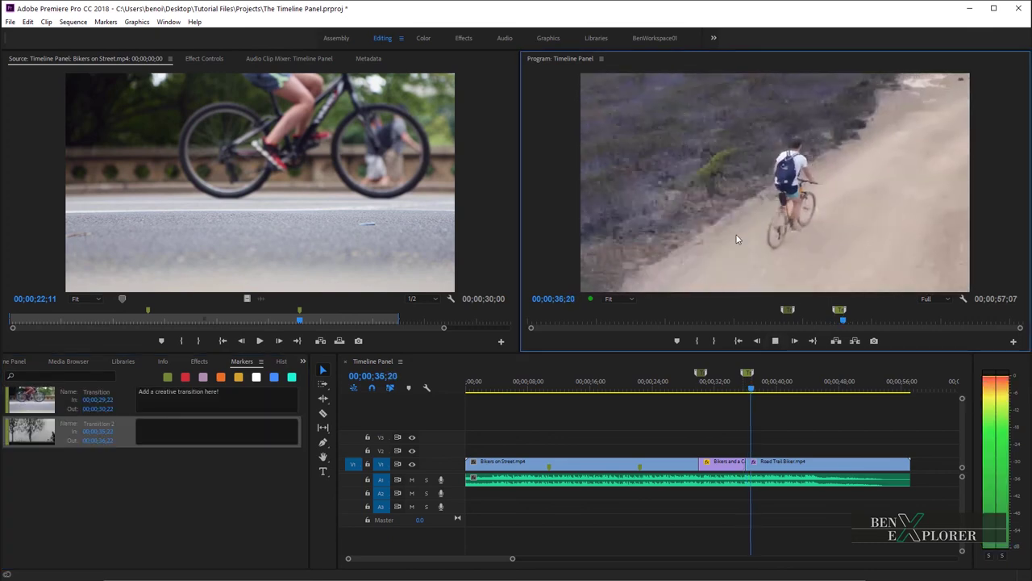
{"action": "left_click", "coordinate": [621, 392]}
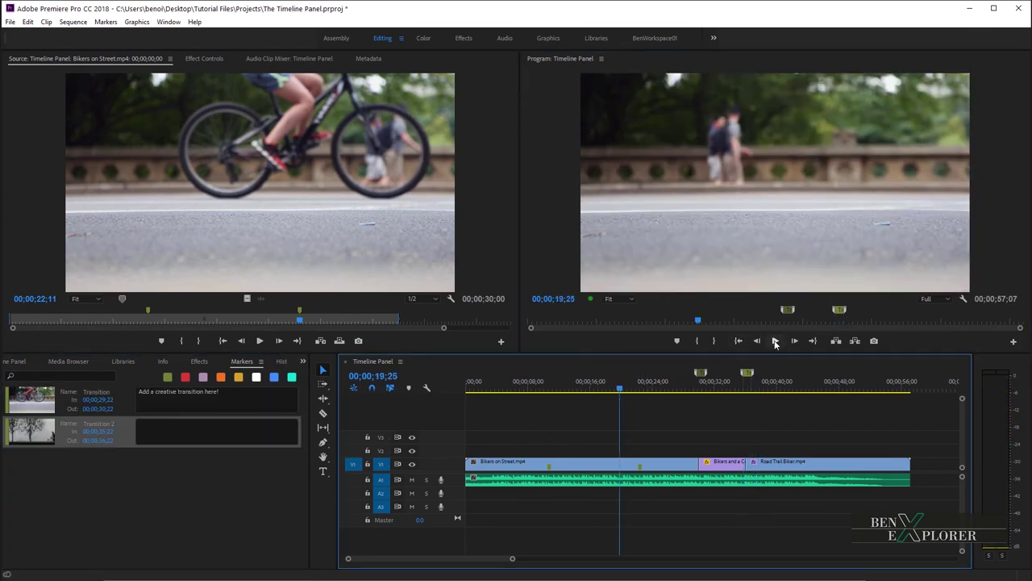
{"action": "left_click", "coordinate": [775, 340]}
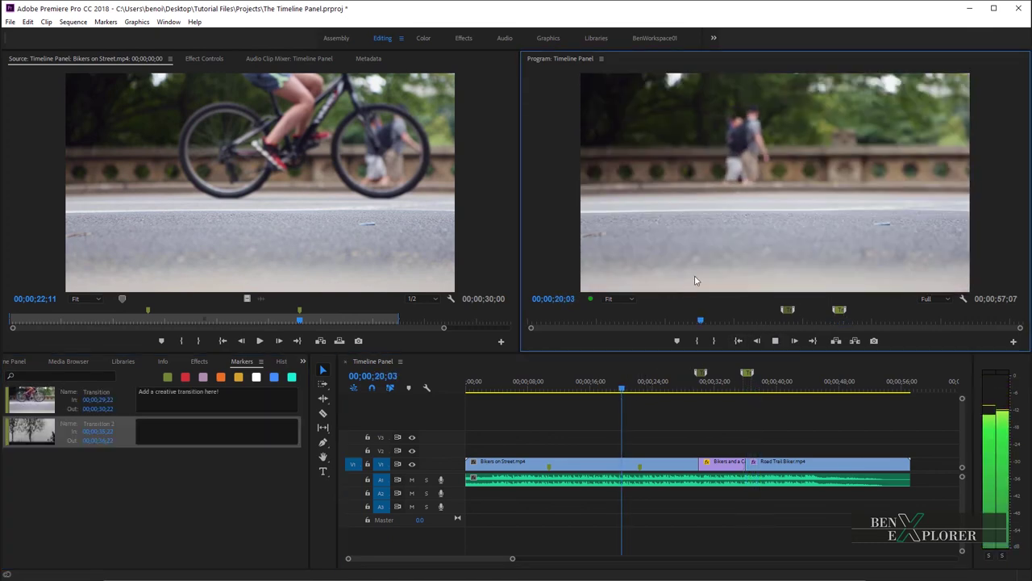
{"action": "left_click", "coordinate": [775, 341]}
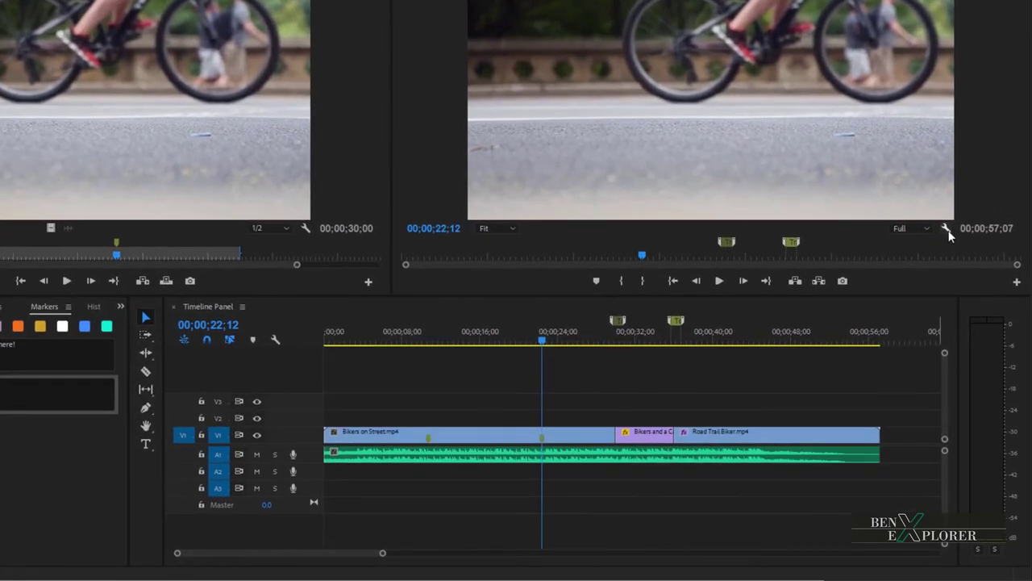
Turn on Show Dropped Frame Indicator for the Program Monitor and play the sequence from 00;00;22;12
{"action": "left_click", "coordinate": [948, 230]}
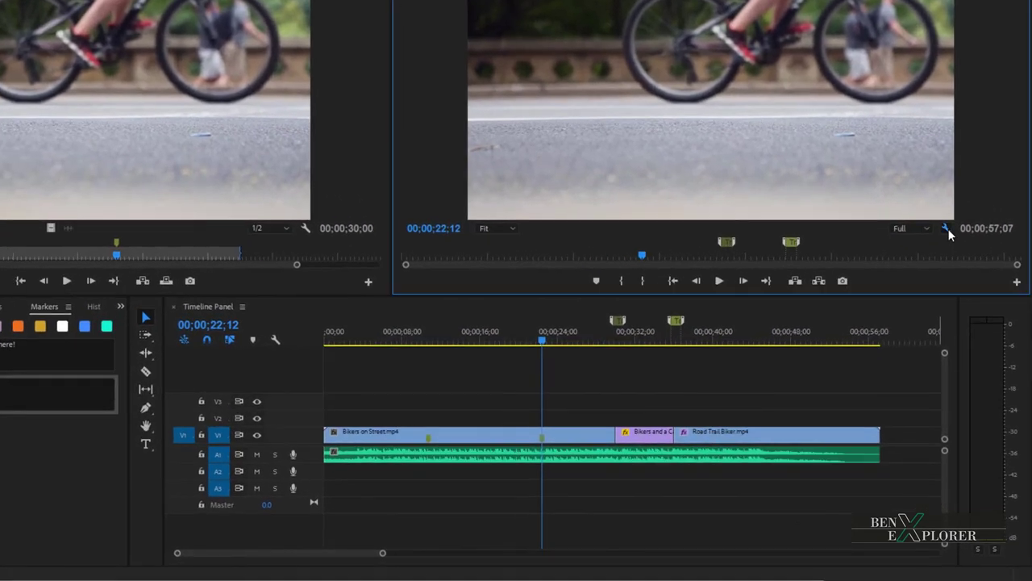
{"action": "left_click", "coordinate": [948, 230]}
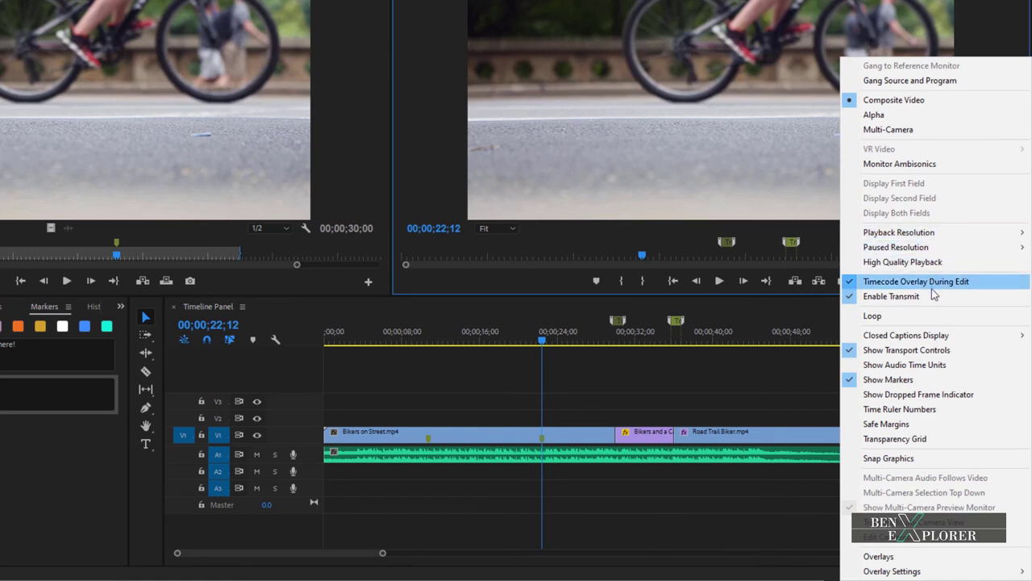
{"action": "left_click", "coordinate": [907, 397]}
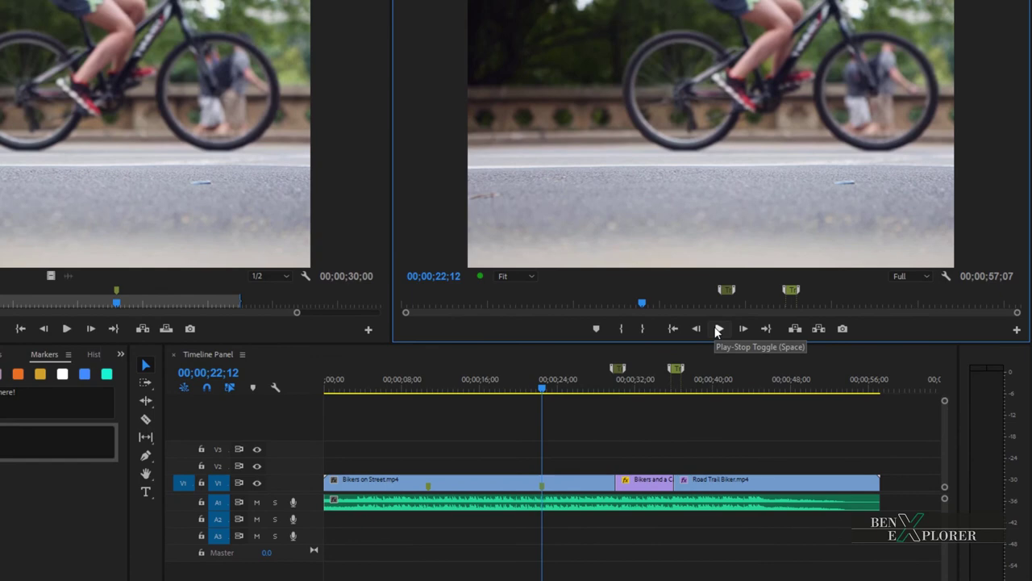
{"action": "left_click", "coordinate": [719, 280]}
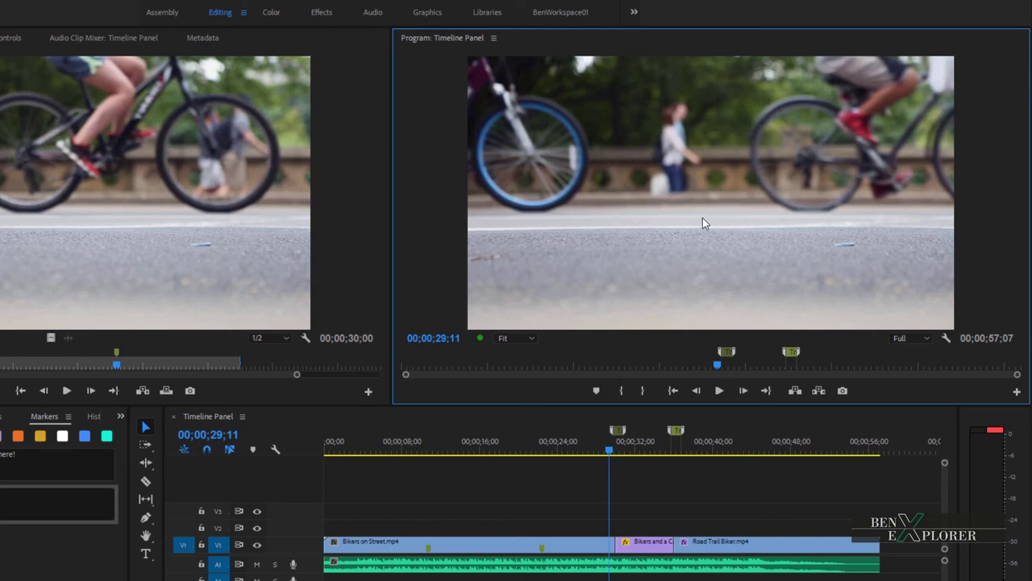
{"action": "key", "text": "ctrl+s"}
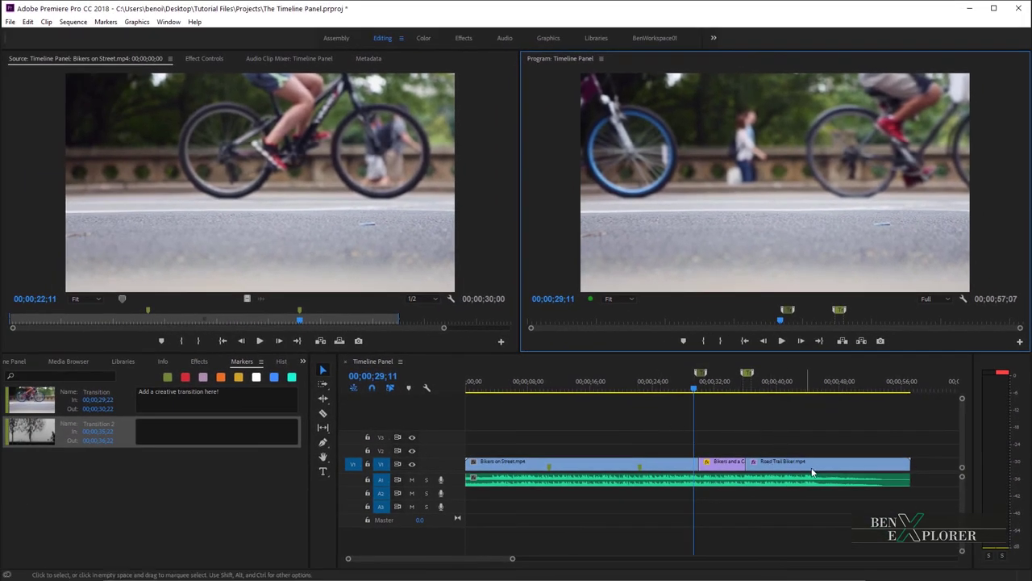
Open the Effect Controls for the Road Trail Biker clip and enable its Mirror and VR Glow effects
{"action": "left_click", "coordinate": [792, 464]}
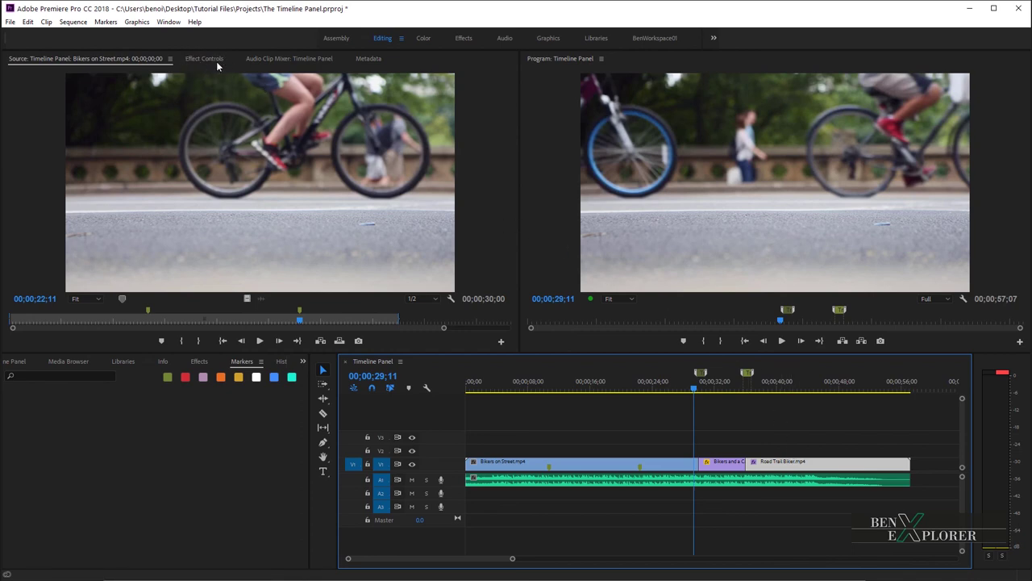
{"action": "left_click", "coordinate": [169, 21]}
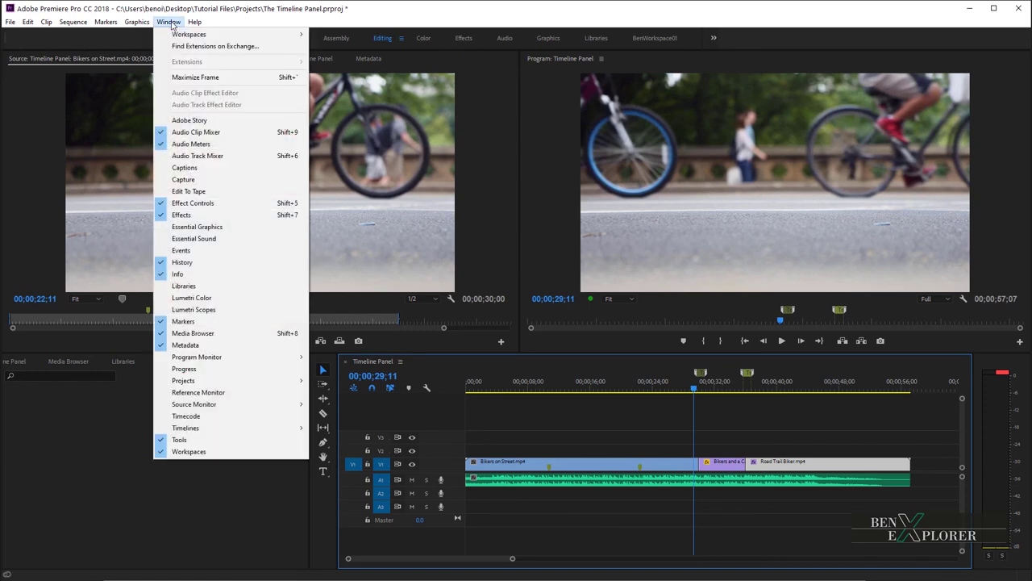
{"action": "left_click", "coordinate": [204, 205]}
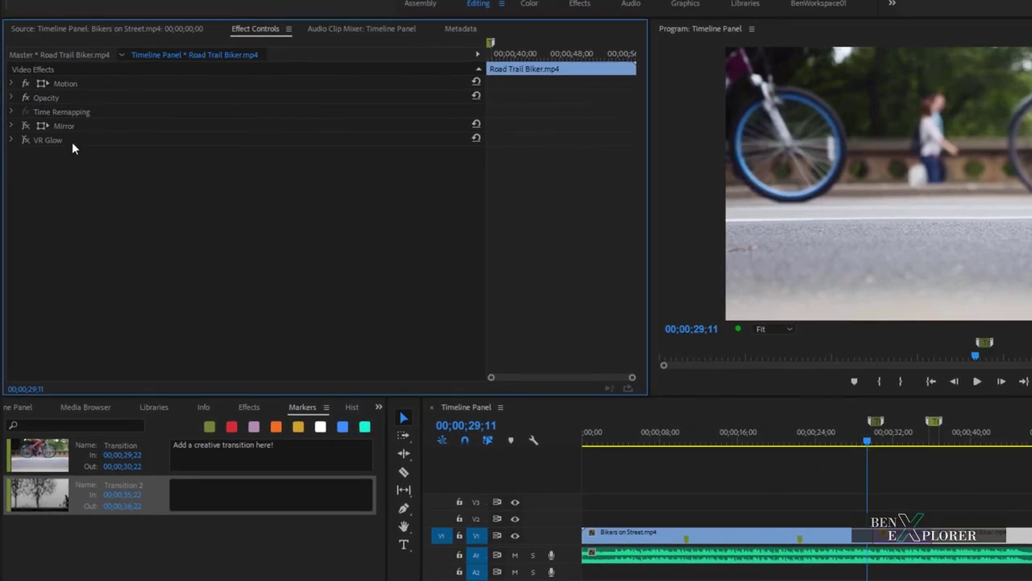
{"action": "left_click", "coordinate": [26, 137]}
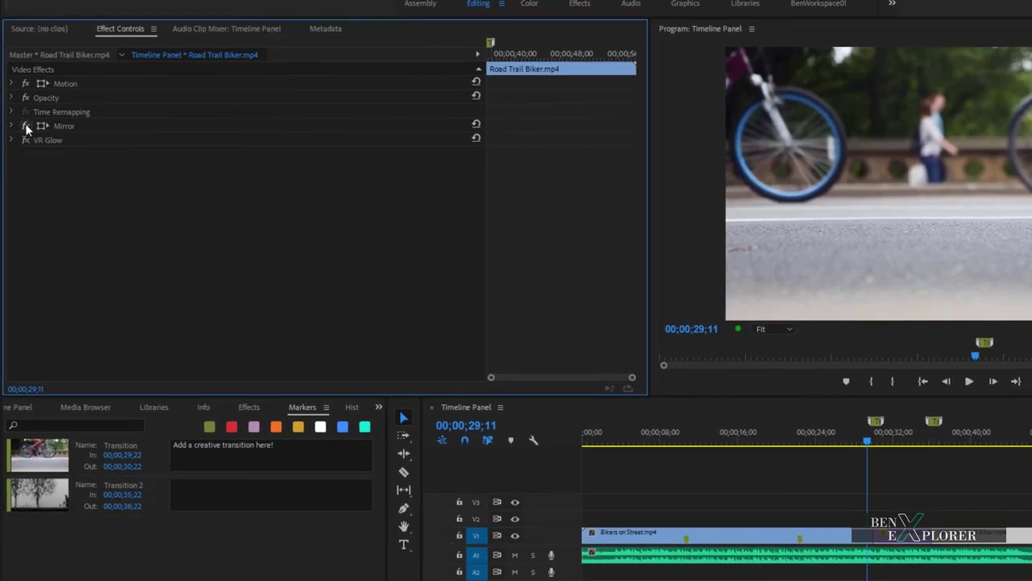
{"action": "left_click", "coordinate": [26, 140]}
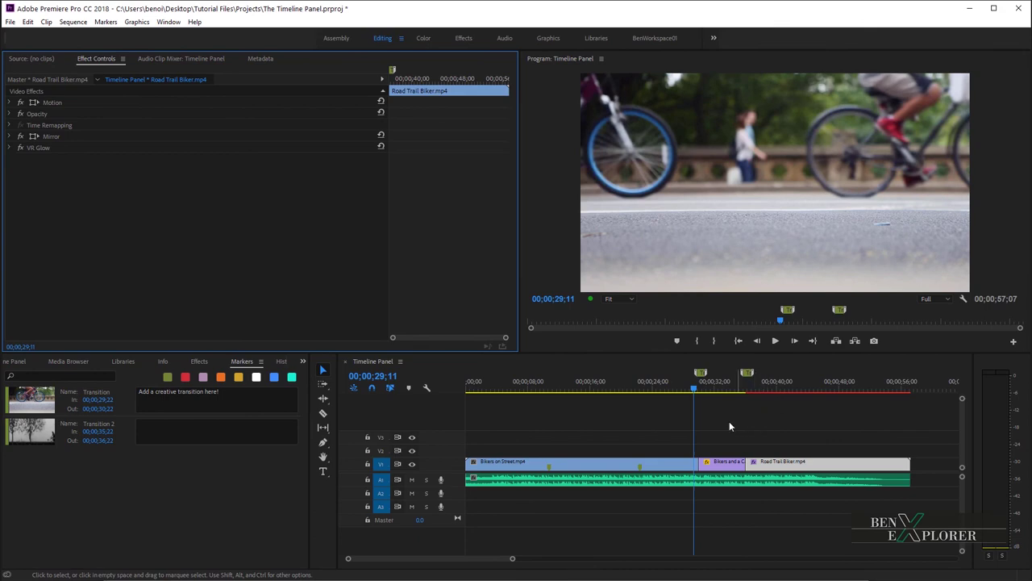
Play the sequence from 00;00;32;13 into the Road Trail Biker clip, checking the dropped frame indicator, and stop at 00;00;49;01
{"action": "left_click_drag", "start_coordinate": [693, 390], "coordinate": [717, 392]}
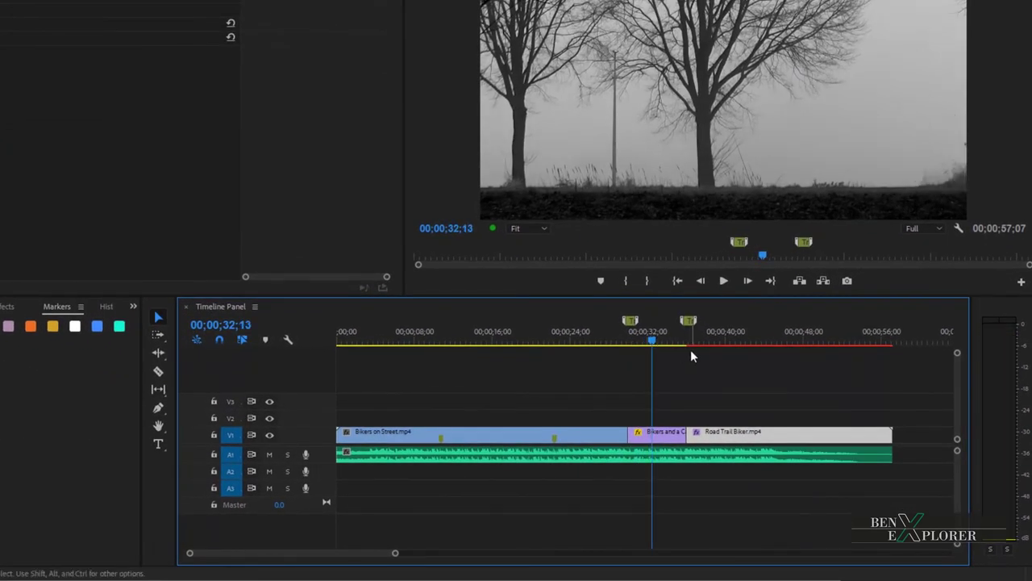
{"action": "left_click", "coordinate": [724, 281]}
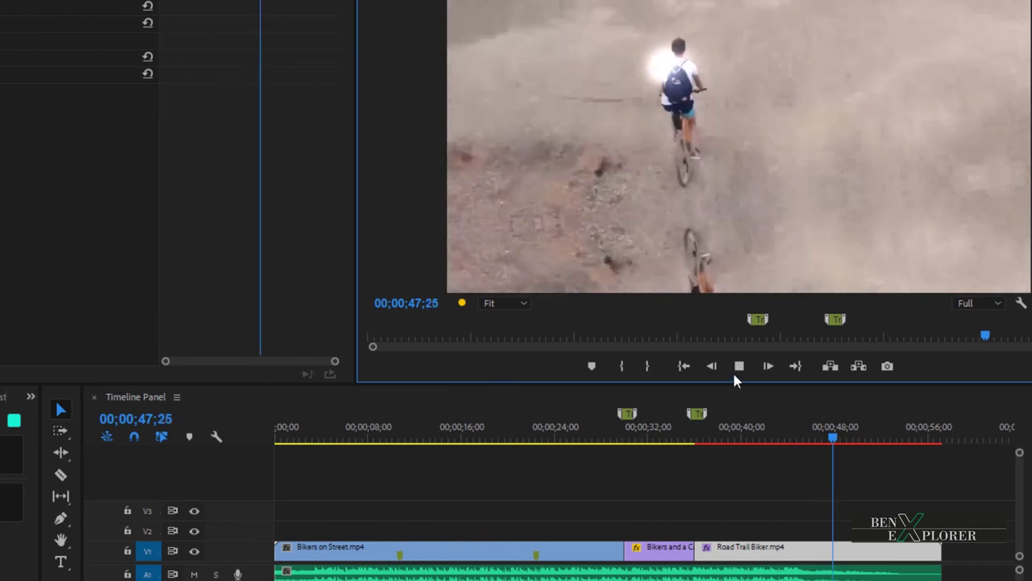
{"action": "key", "text": "space"}
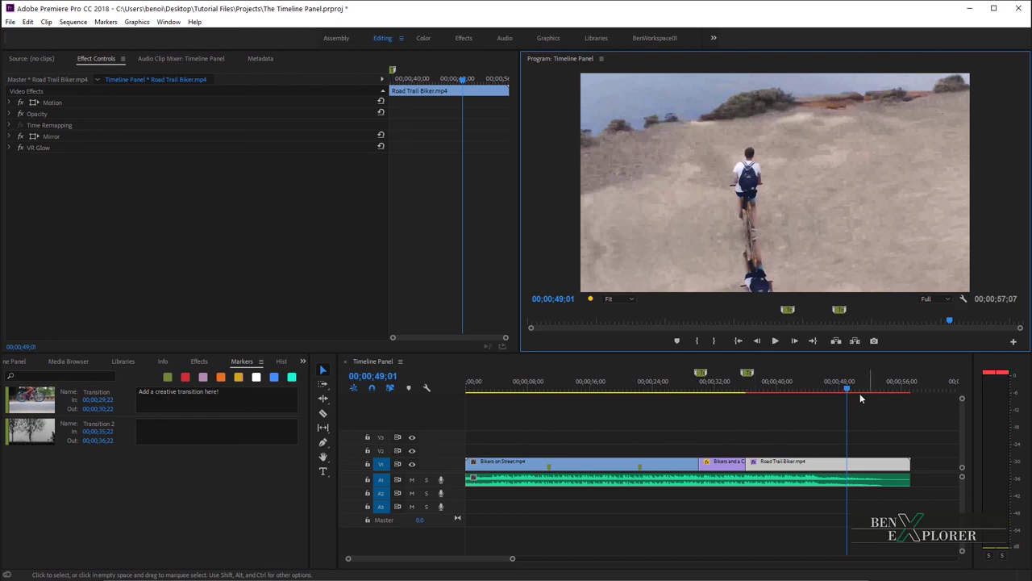
Mark an In point at 00;00;35;22 and an Out point at 00;00;57;11 around the Road Trail Biker clip
{"action": "left_click_drag", "start_coordinate": [846, 387], "coordinate": [754, 403]}
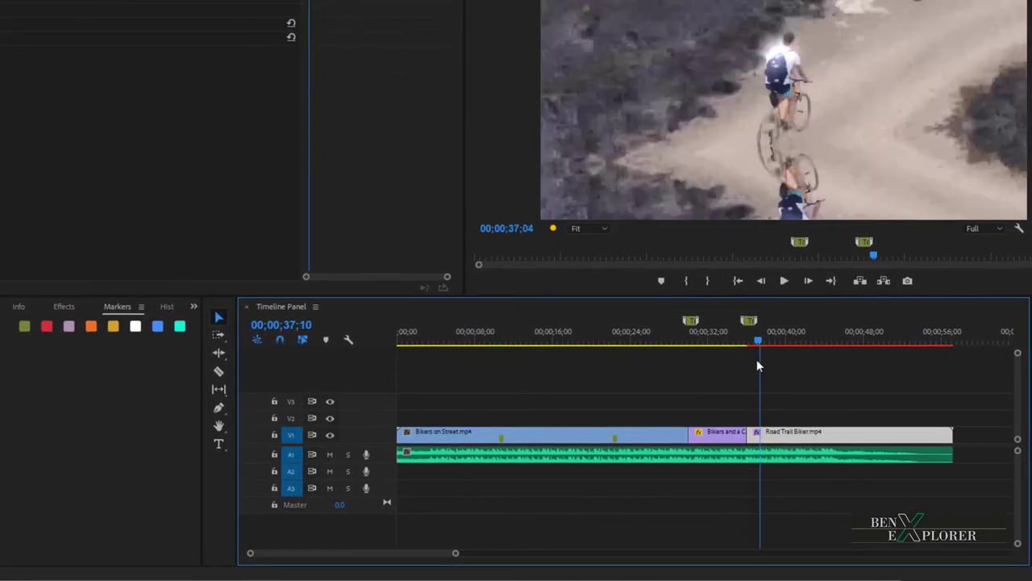
{"action": "left_click_drag", "start_coordinate": [757, 361], "coordinate": [743, 366]}
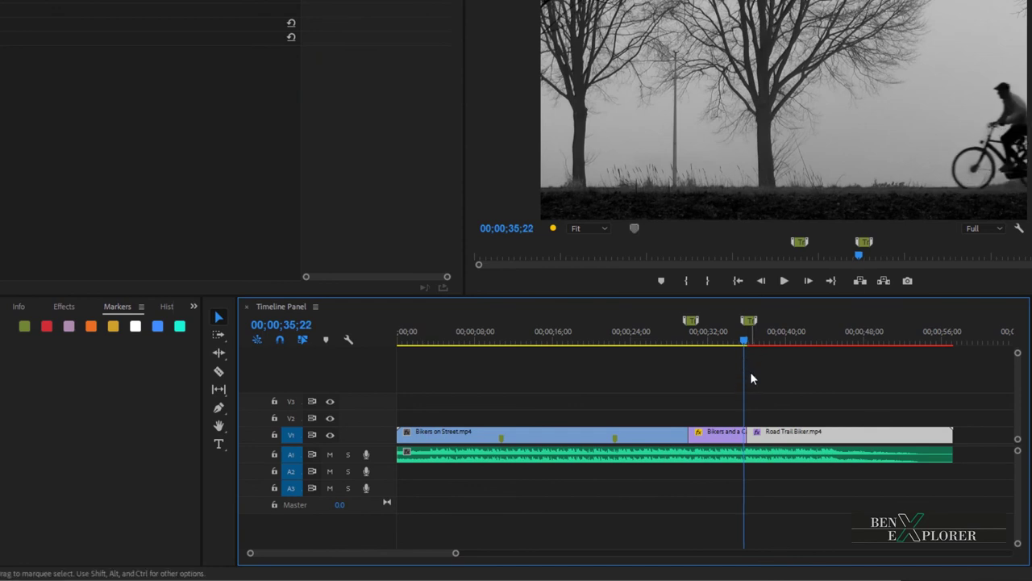
{"action": "key", "text": "i"}
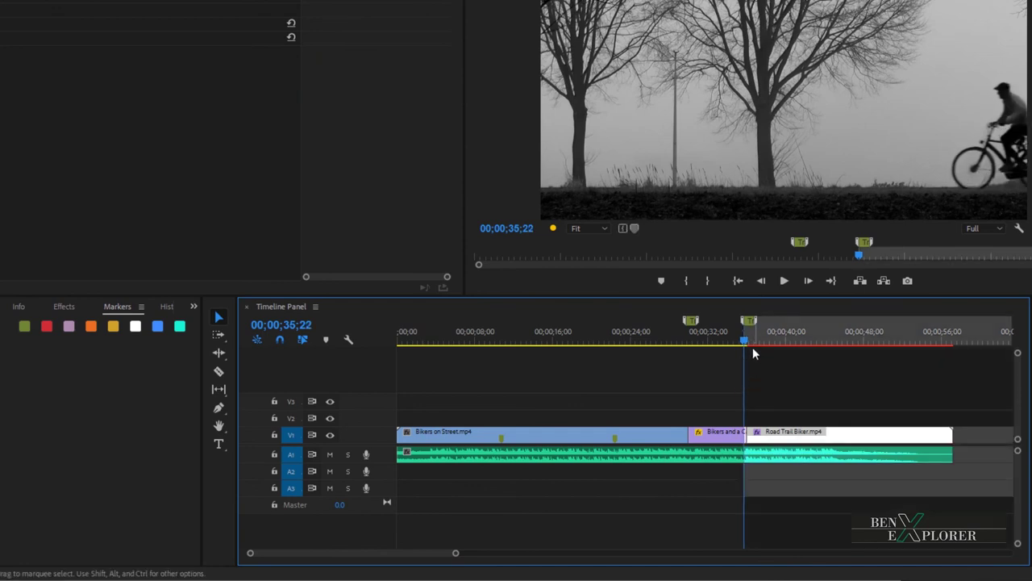
{"action": "left_click_drag", "start_coordinate": [753, 348], "coordinate": [949, 349]}
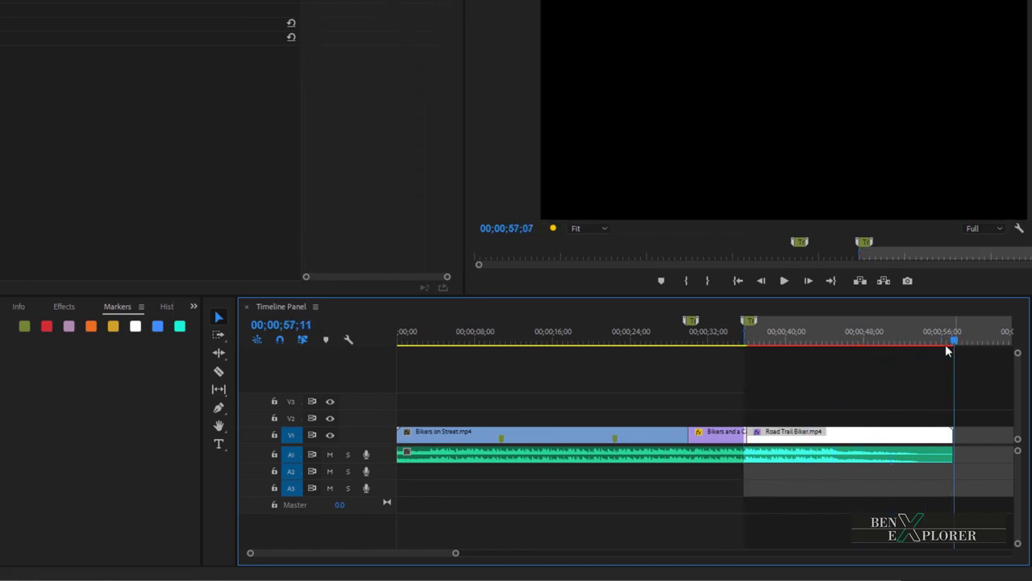
{"action": "key", "text": "o"}
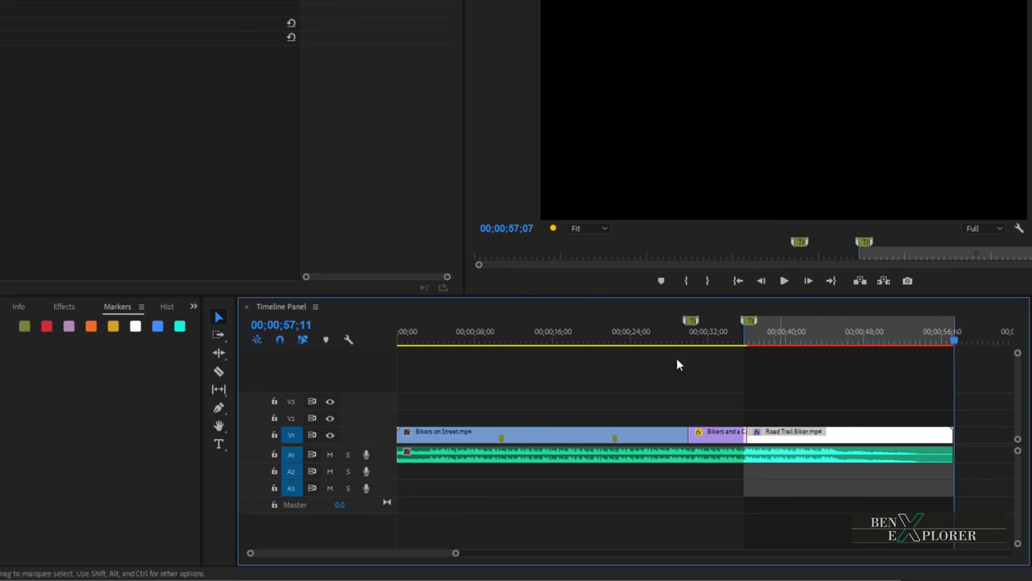
Render the effects from In to Out and play the rendered section from 00;00;35;14
{"action": "left_click", "coordinate": [73, 22]}
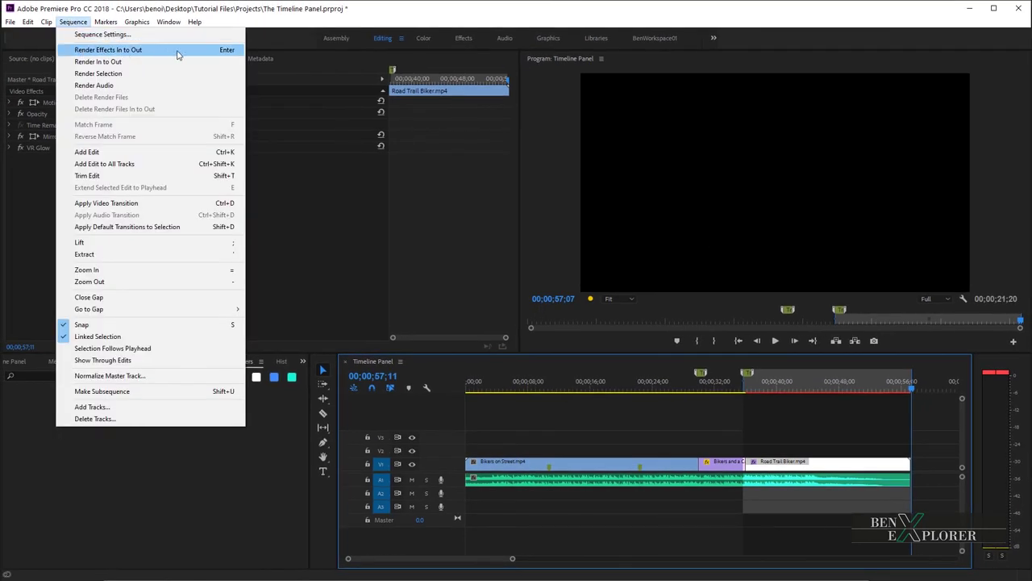
{"action": "left_click", "coordinate": [232, 52]}
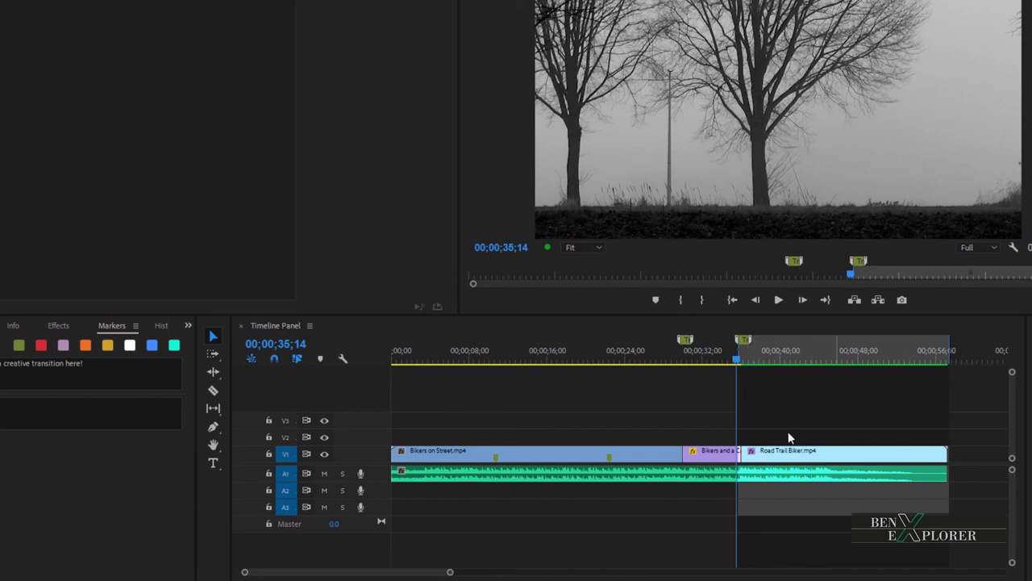
{"action": "left_click", "coordinate": [788, 310]}
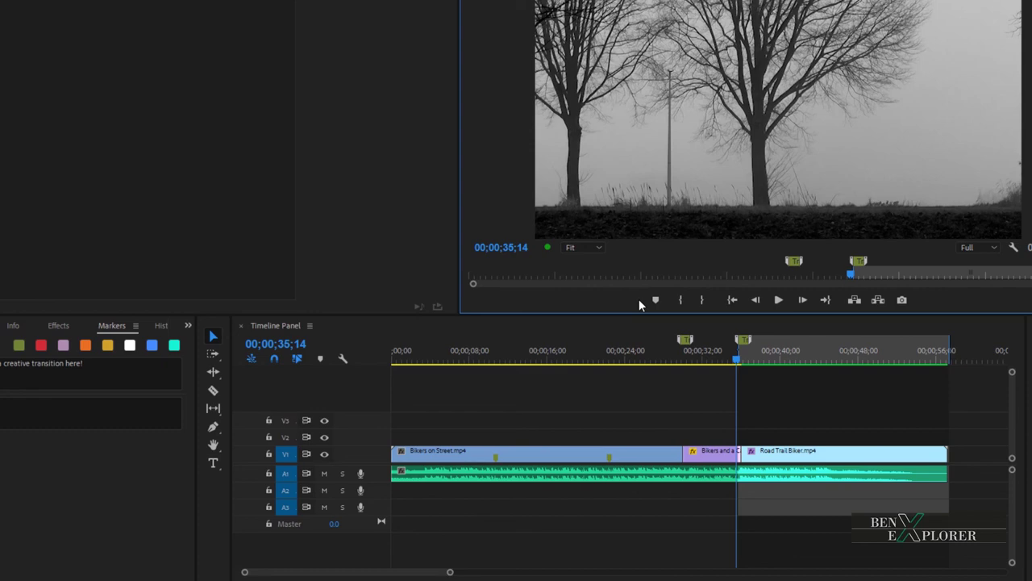
{"action": "left_click", "coordinate": [778, 299]}
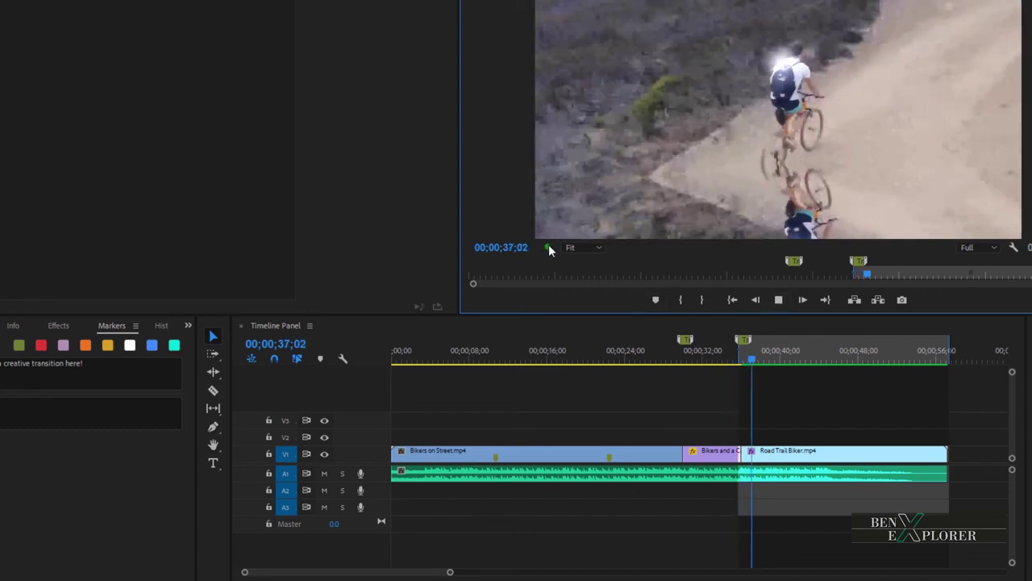